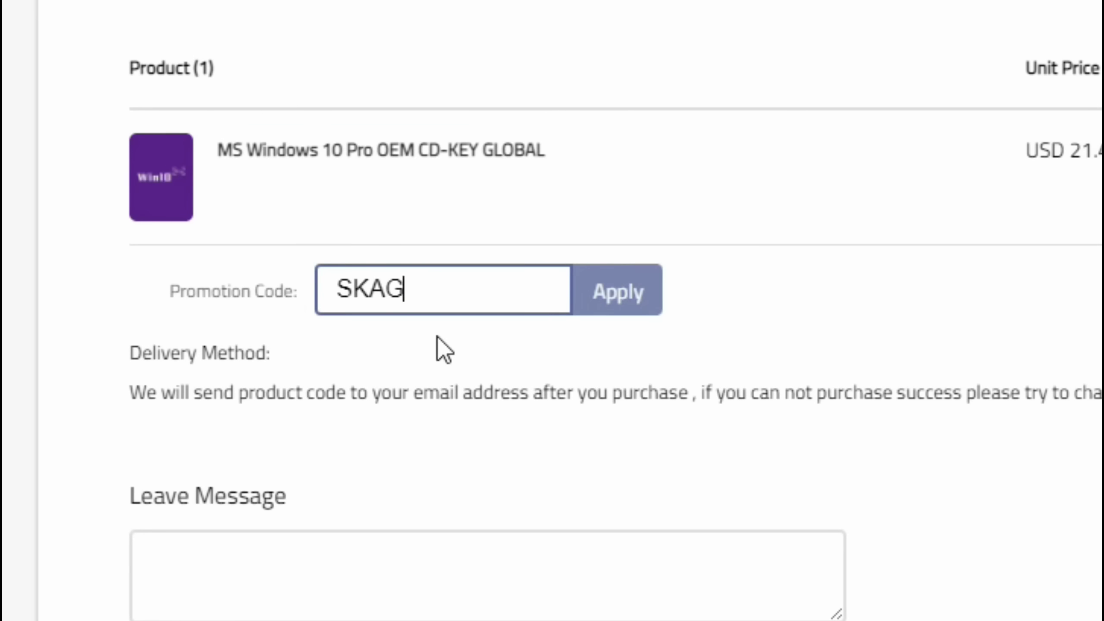
# Apply the entered promotion code to the MS Windows 10 Pro OEM CD-KEY GLOBAL order.
pyautogui.click(604, 296)
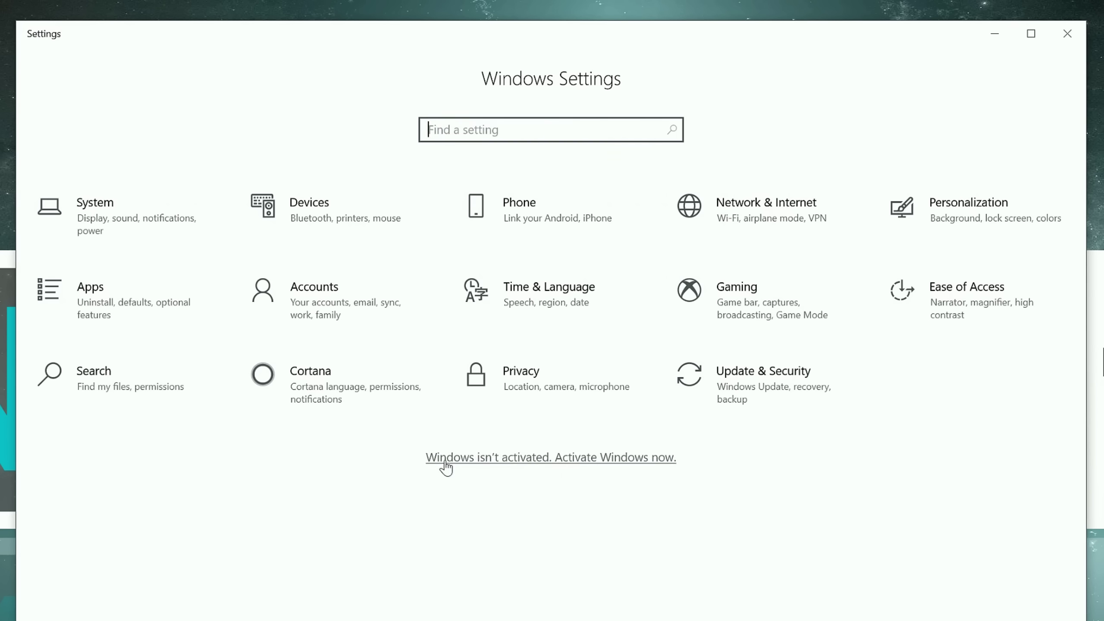
# Open the activation page from Windows Settings and paste the product key to activate Windows.
pyautogui.click(445, 462)
pyautogui.click(374, 503)
pyautogui.hotkey('ctrl', 'v')
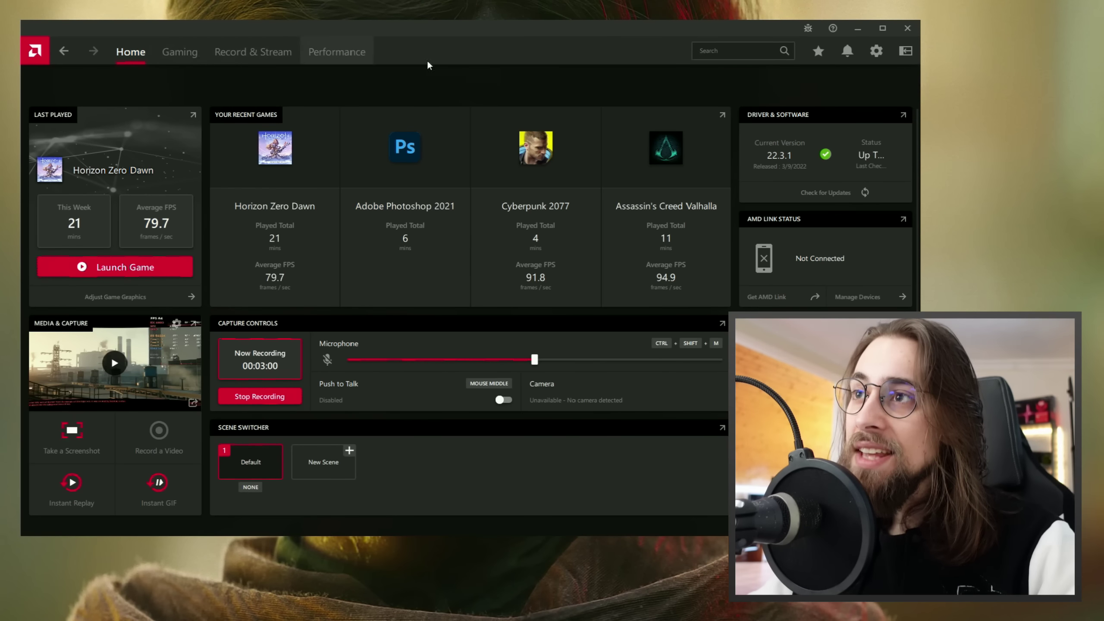
# In AMD Software's system settings, check for driver updates and set Preferred Software Version to Recommended Only.
pyautogui.click(876, 51)
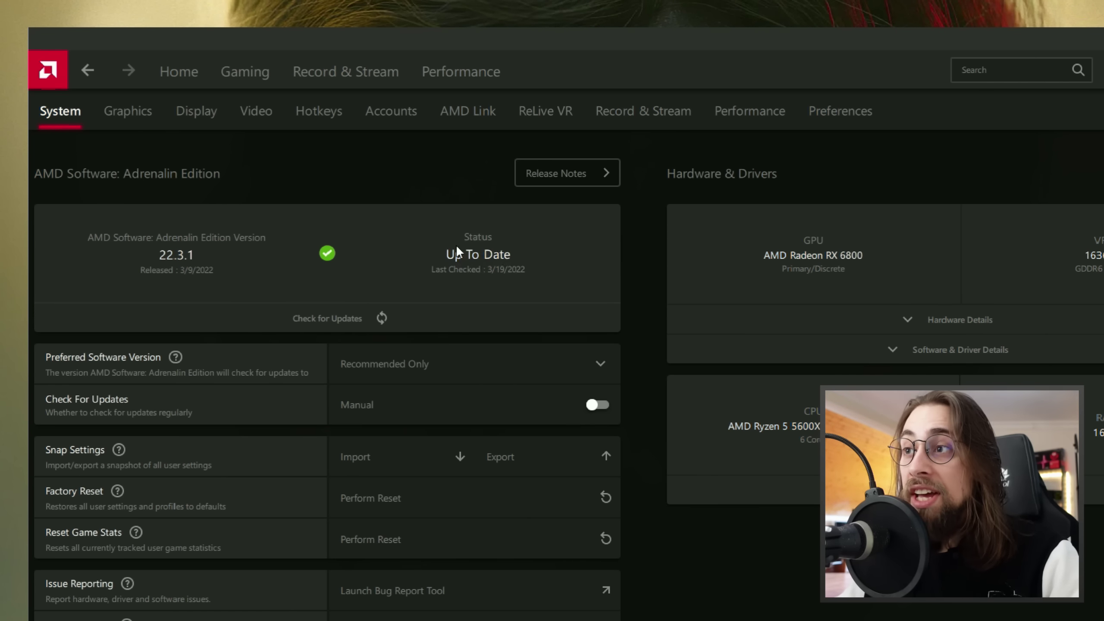
pyautogui.click(372, 319)
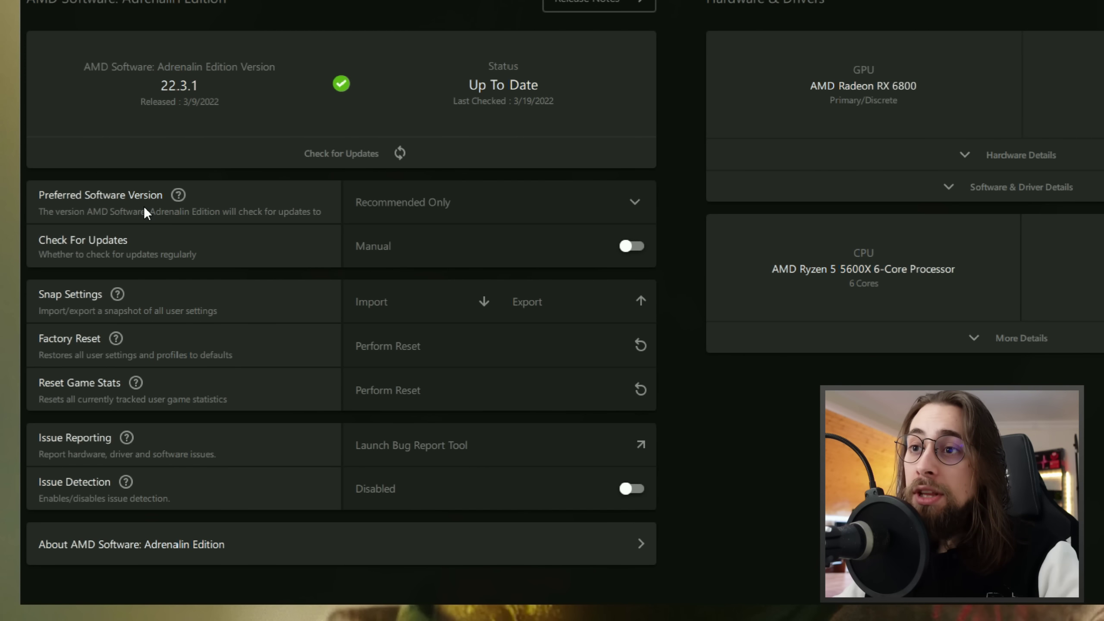
pyautogui.click(608, 205)
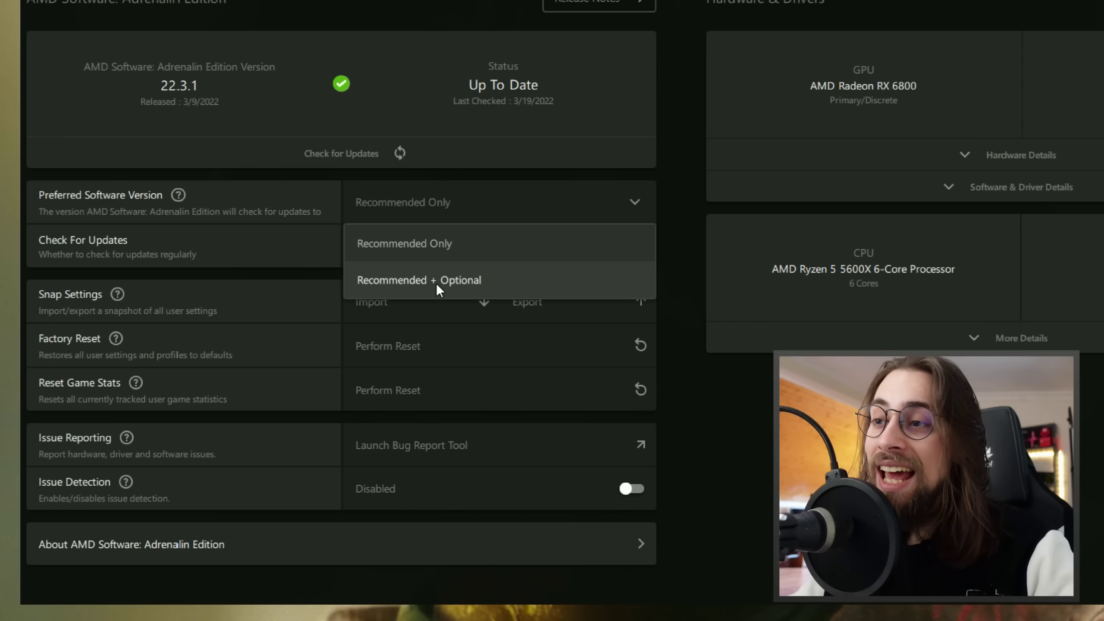
pyautogui.click(437, 256)
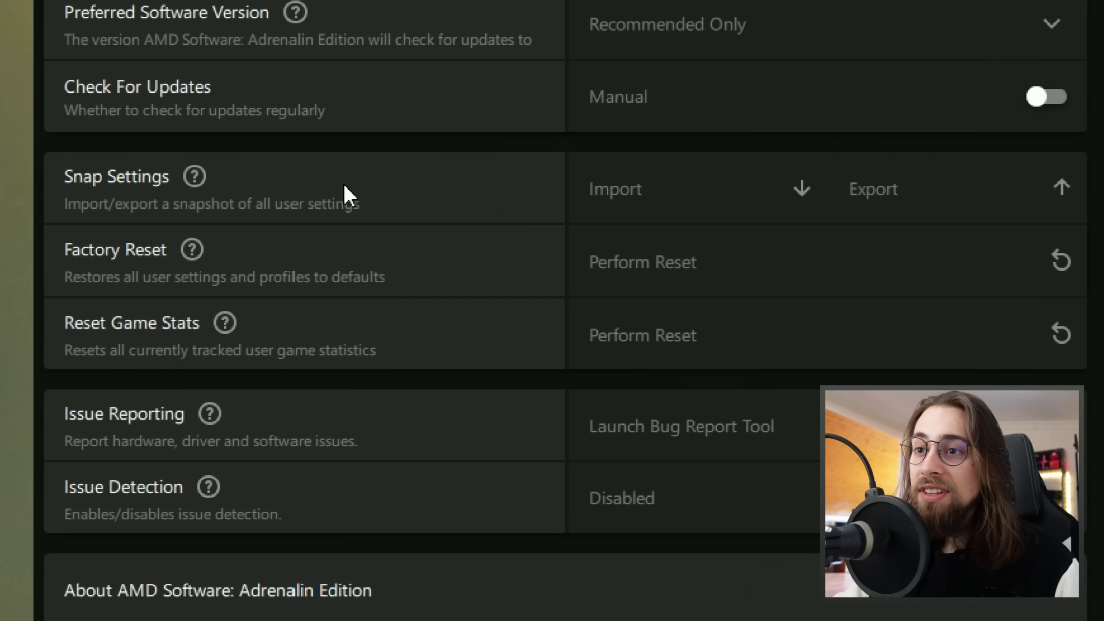
# Read the explanations of Snap Settings, Factory Reset, Reset Game Stats, Issue Reporting and Issue Detection.
pyautogui.moveTo(118, 293)
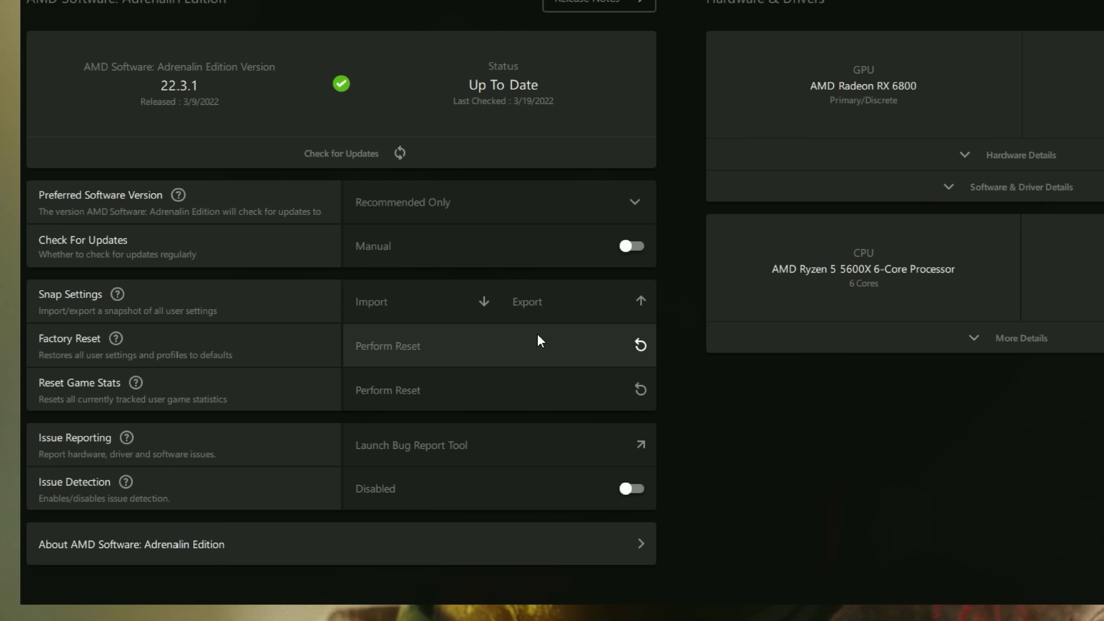
pyautogui.moveTo(115, 339)
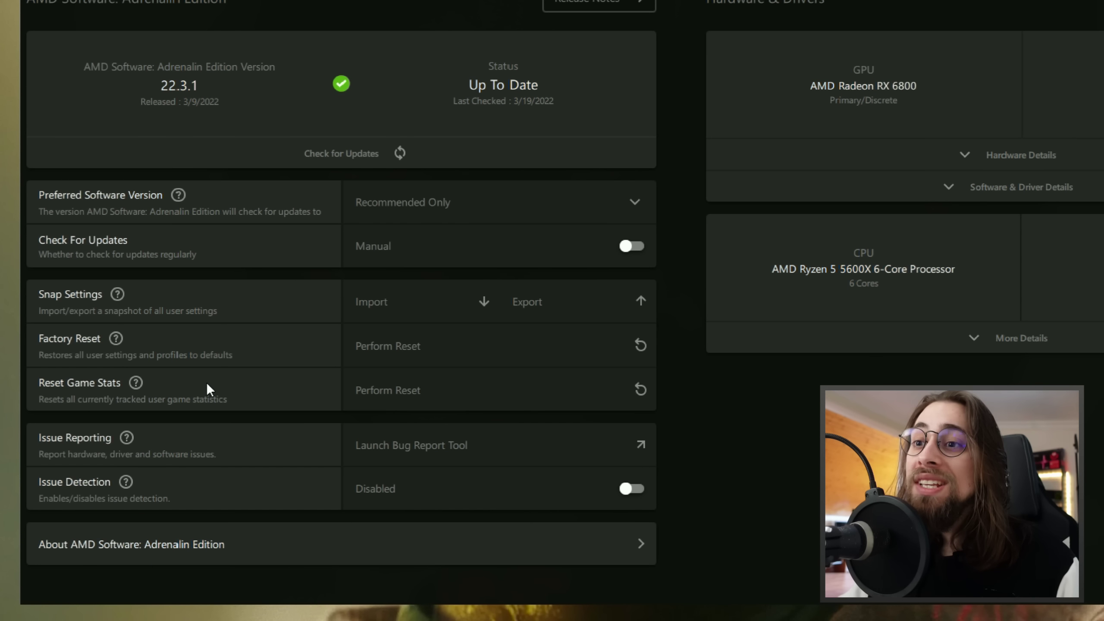
pyautogui.moveTo(139, 381)
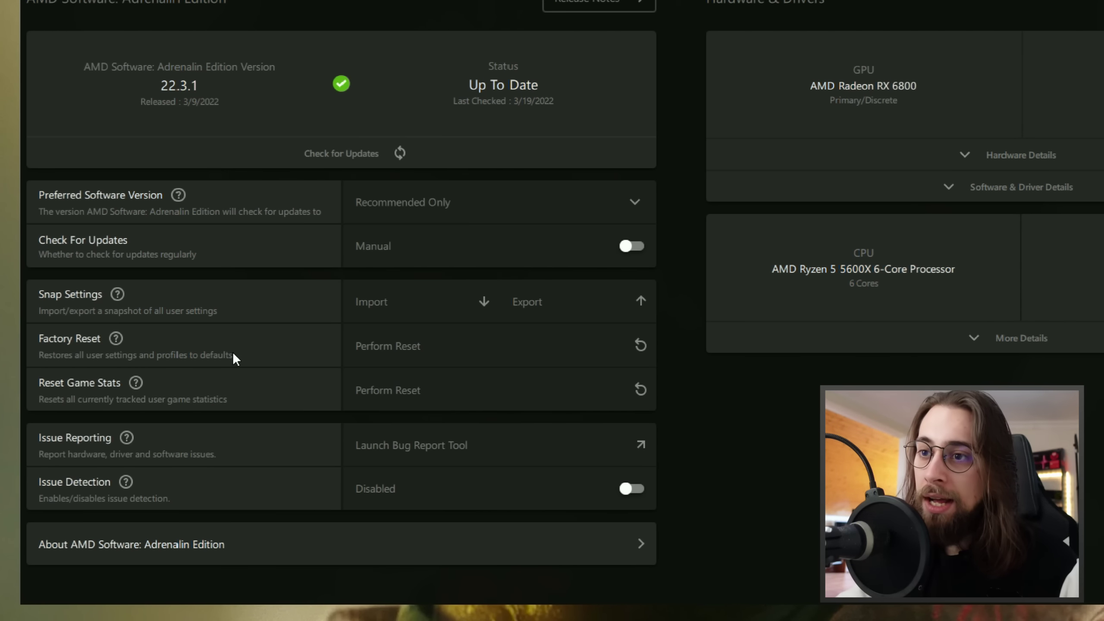
pyautogui.moveTo(134, 441)
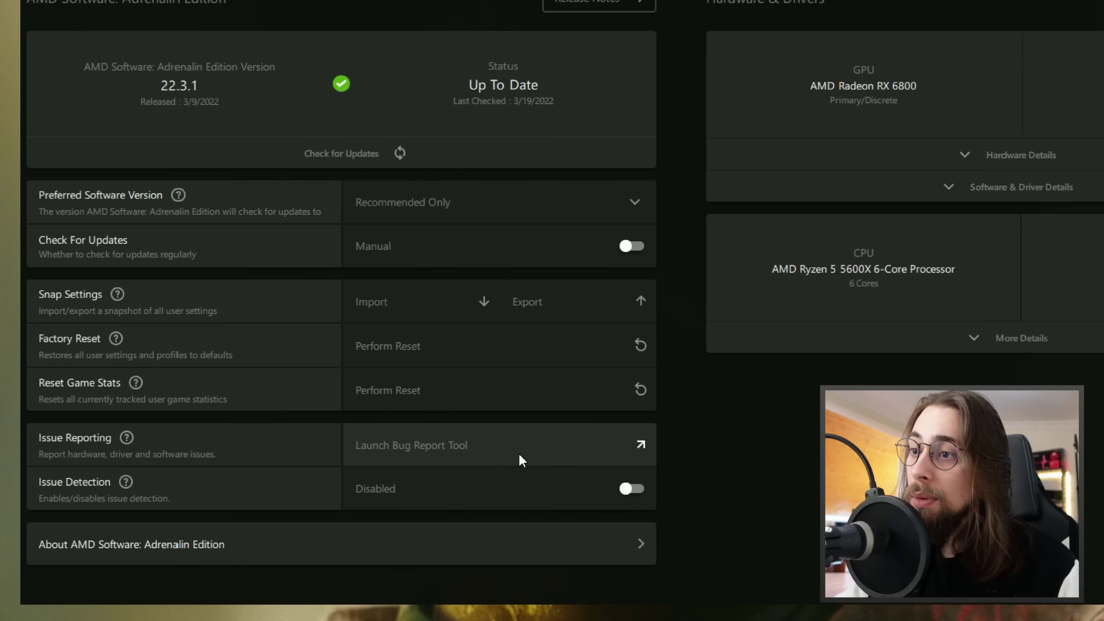
pyautogui.moveTo(129, 481)
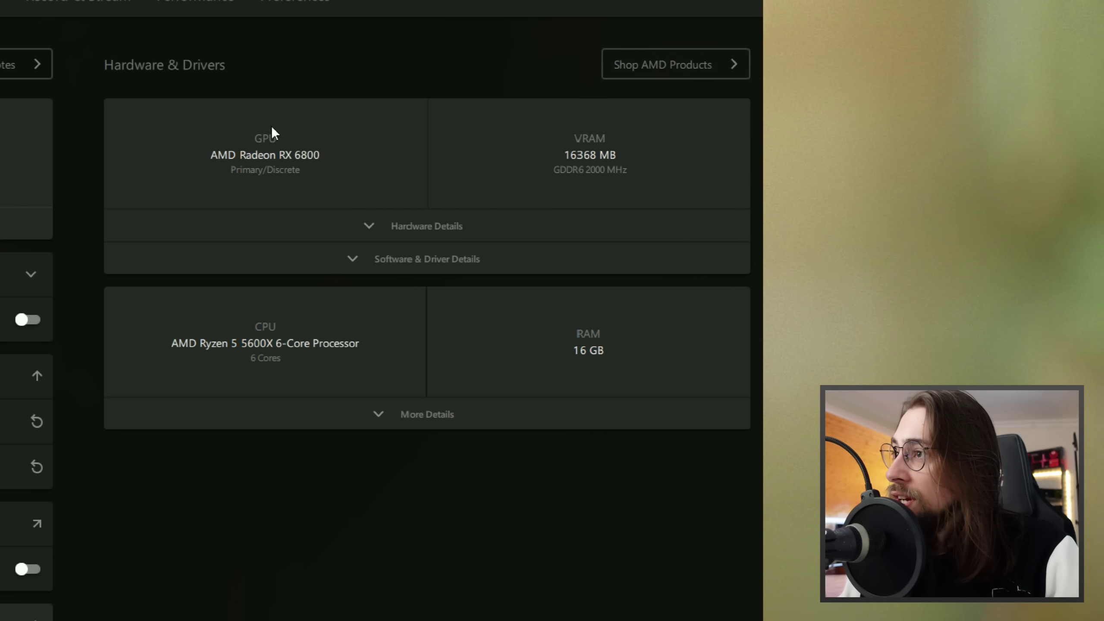
# Examine the hardware details of the graphics card and the additional details of the processor.
pyautogui.click(395, 234)
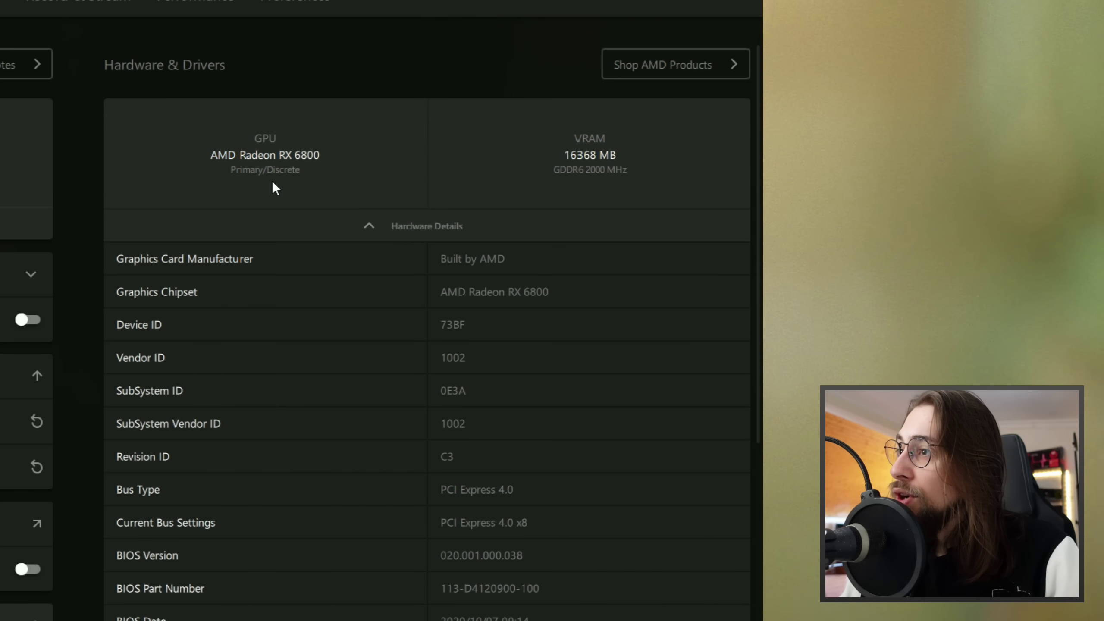
pyautogui.scroll(-3, 400, 219)
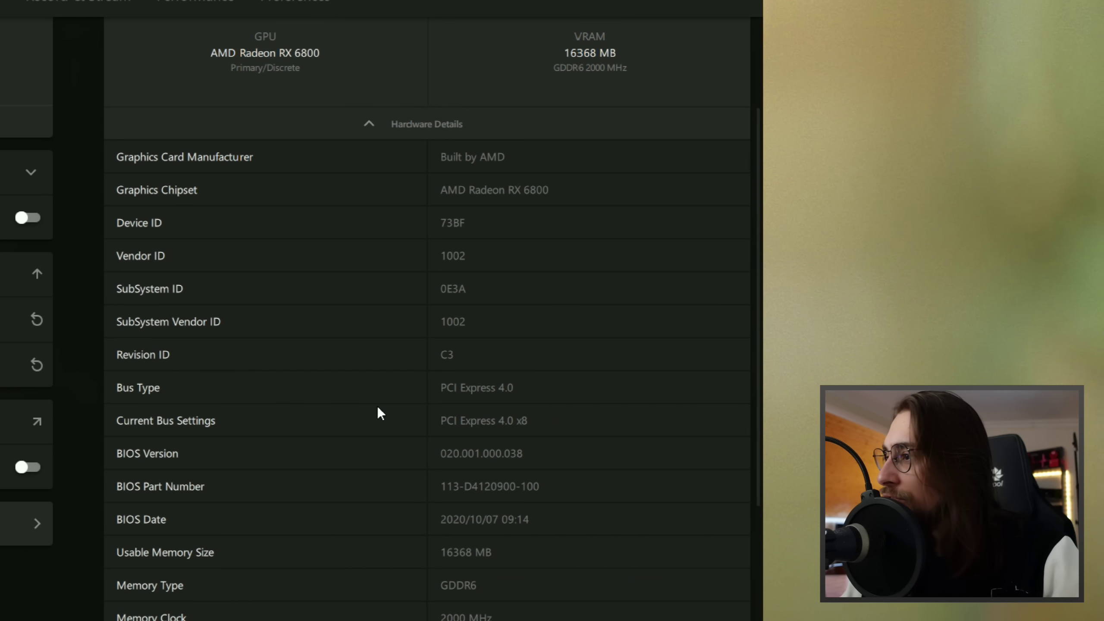
pyautogui.scroll(-3, 370, 409)
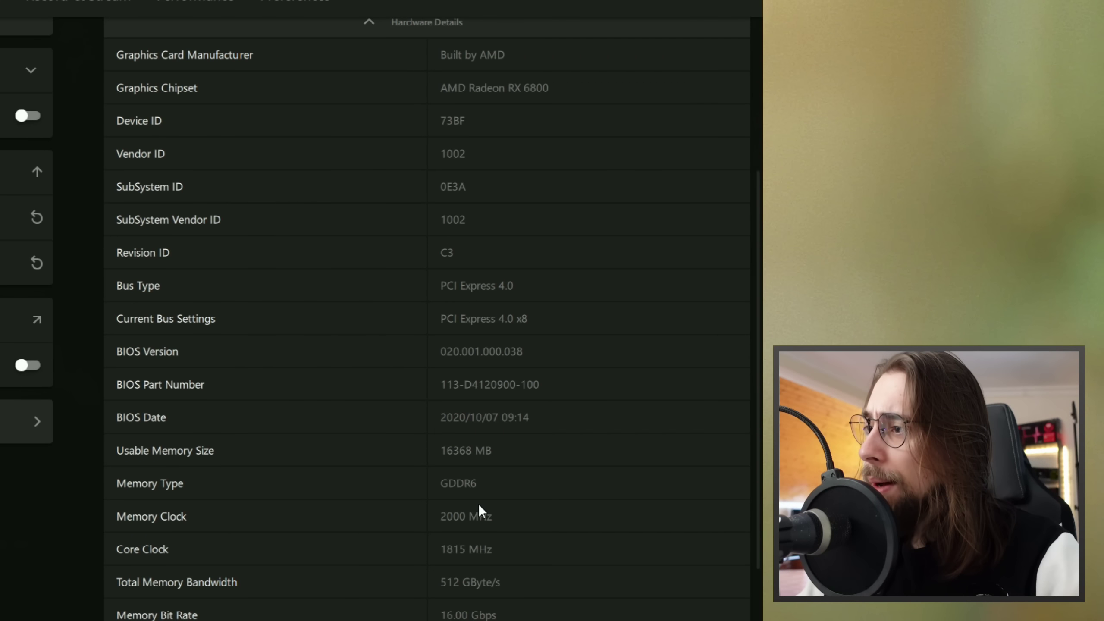
pyautogui.scroll(-5, 437, 569)
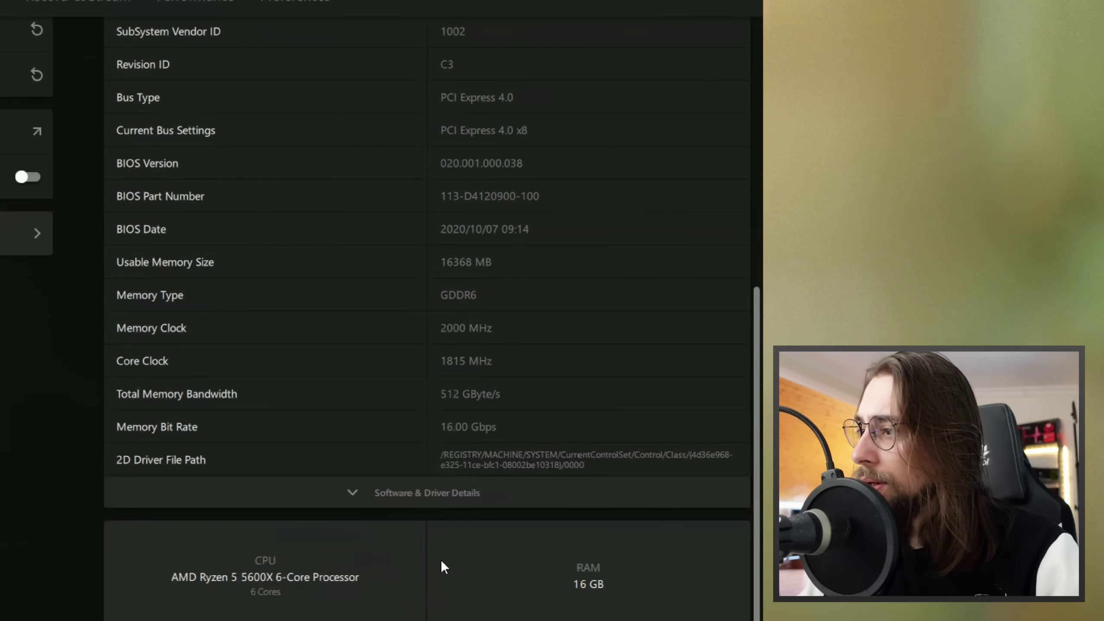
pyautogui.scroll(-4, 421, 597)
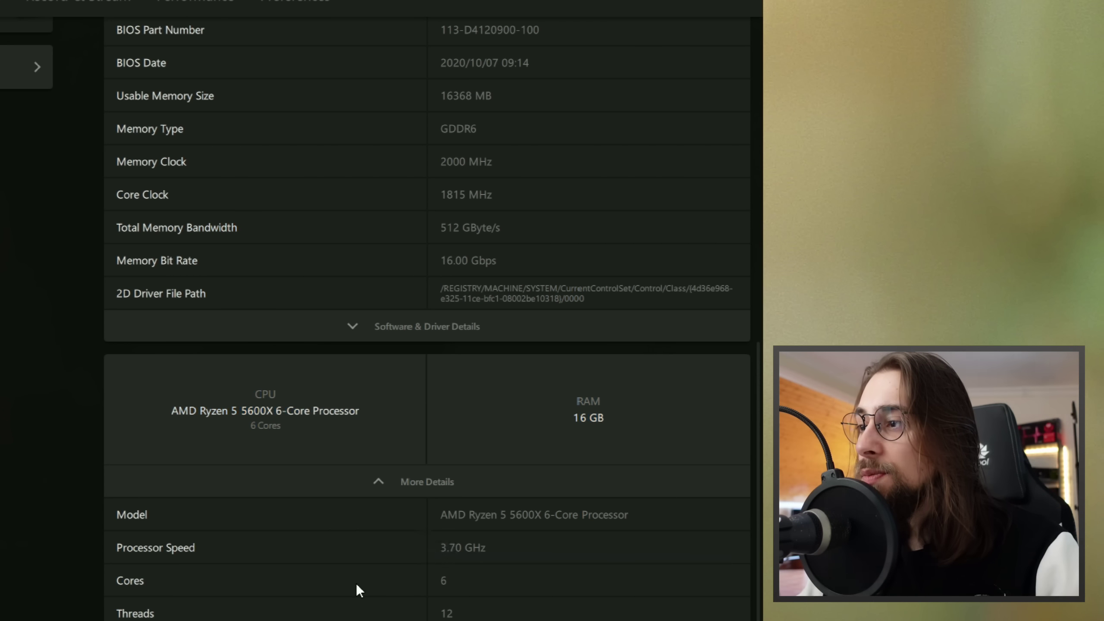
pyautogui.scroll(12, 423, 580)
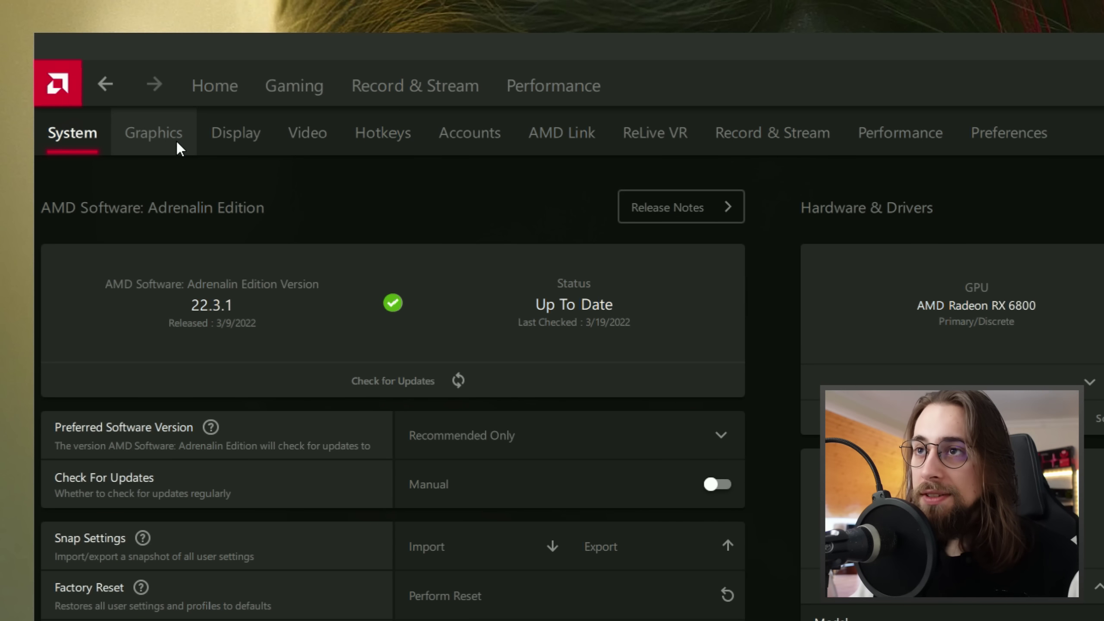
# Open the global graphics settings and read the explanations of Radeon Super Resolution and Radeon Anti-Lag.
pyautogui.click(177, 144)
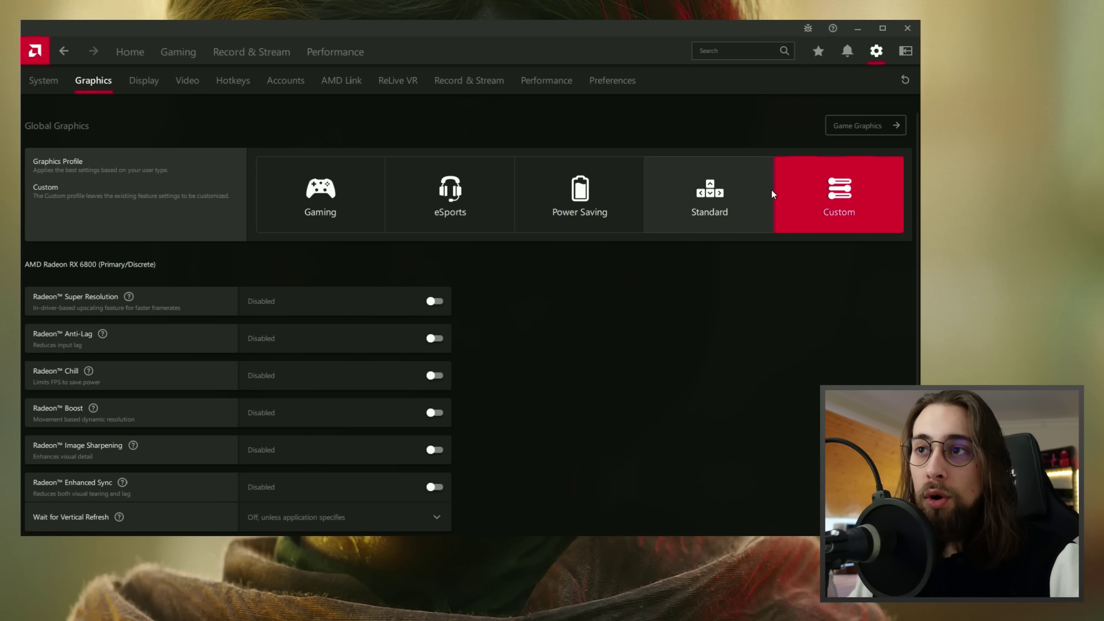
pyautogui.scroll(-2, 262, 199)
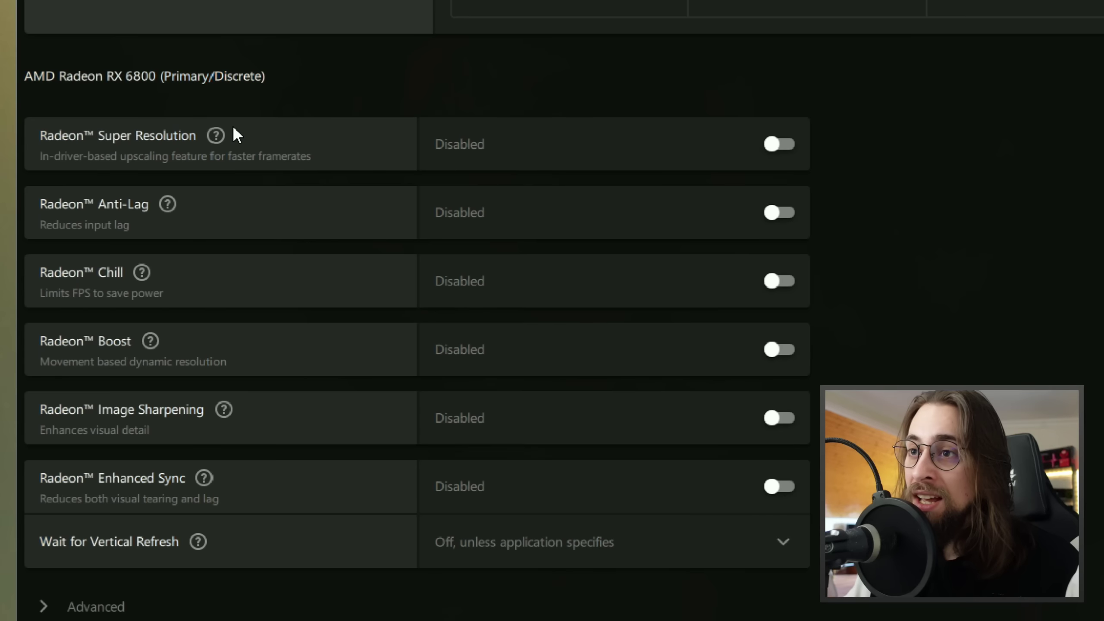
pyautogui.moveTo(217, 137)
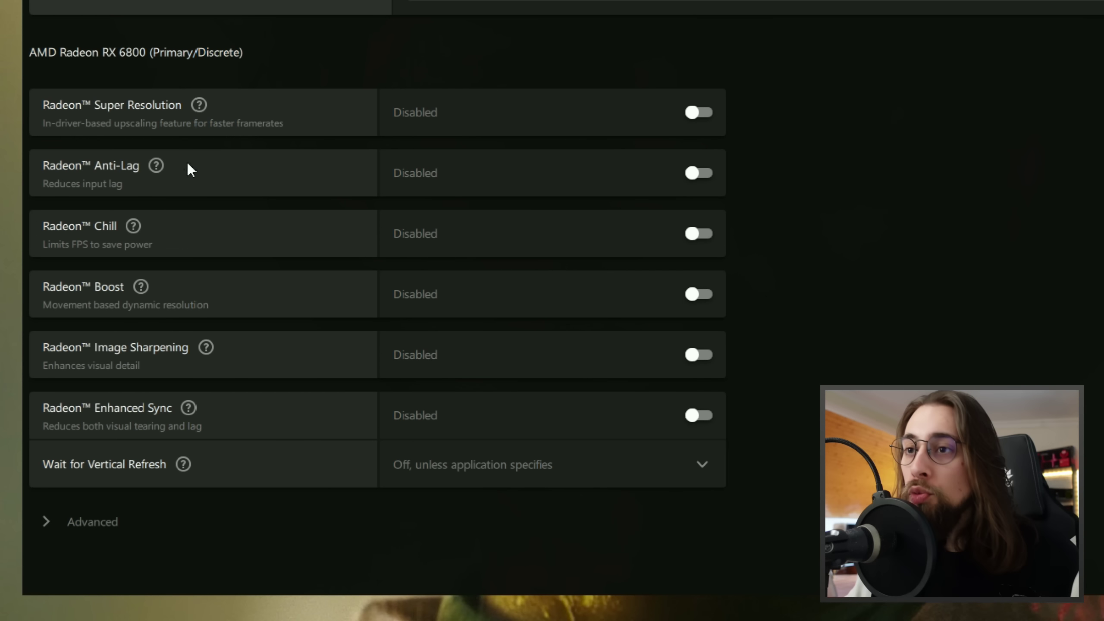
pyautogui.moveTo(157, 165)
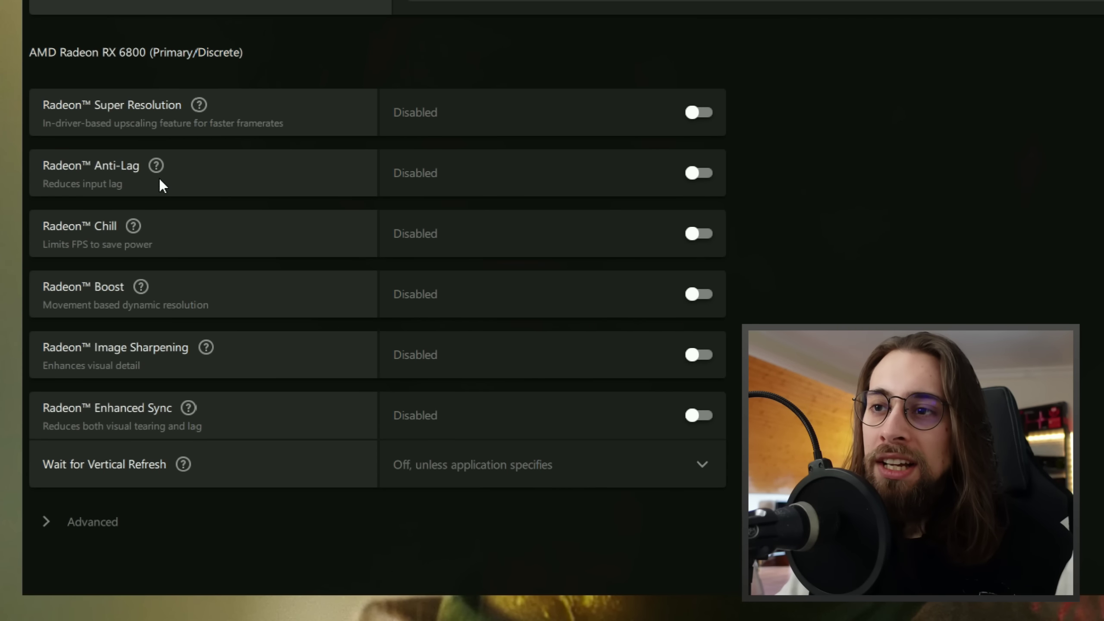
pyautogui.moveTo(156, 169)
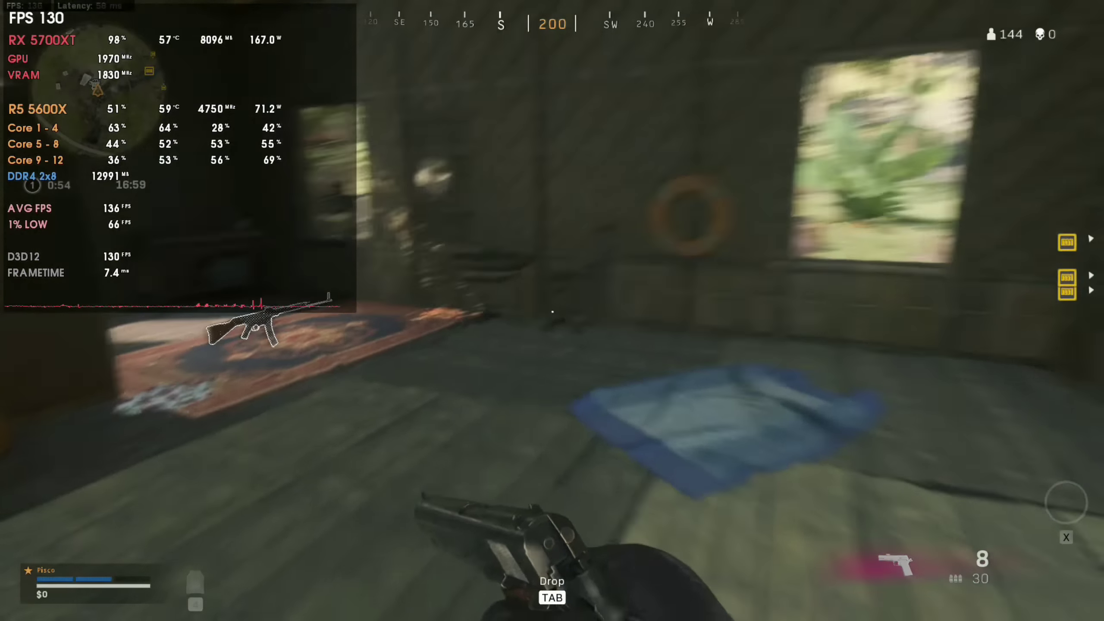
pyautogui.press('f')
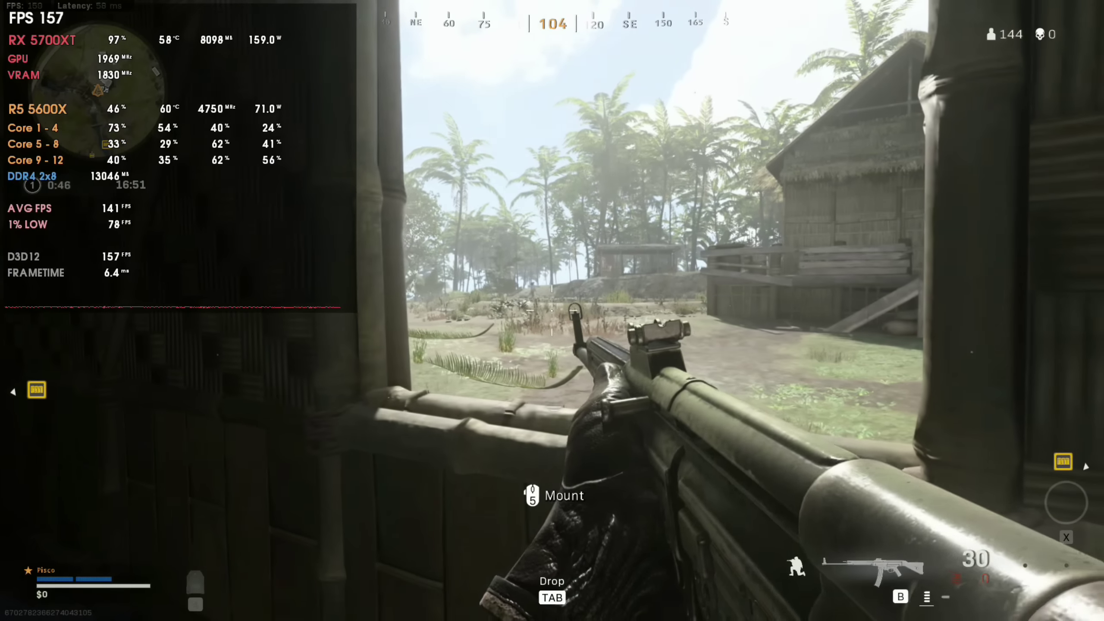
pyautogui.rightClick(552, 311)
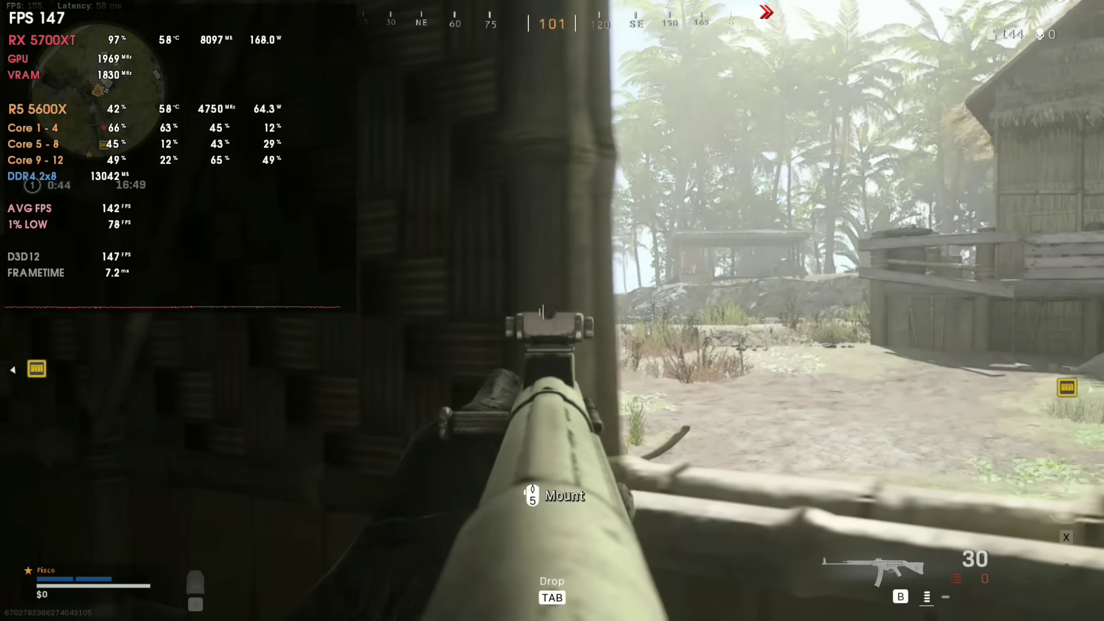
pyautogui.rightClick(552, 311)
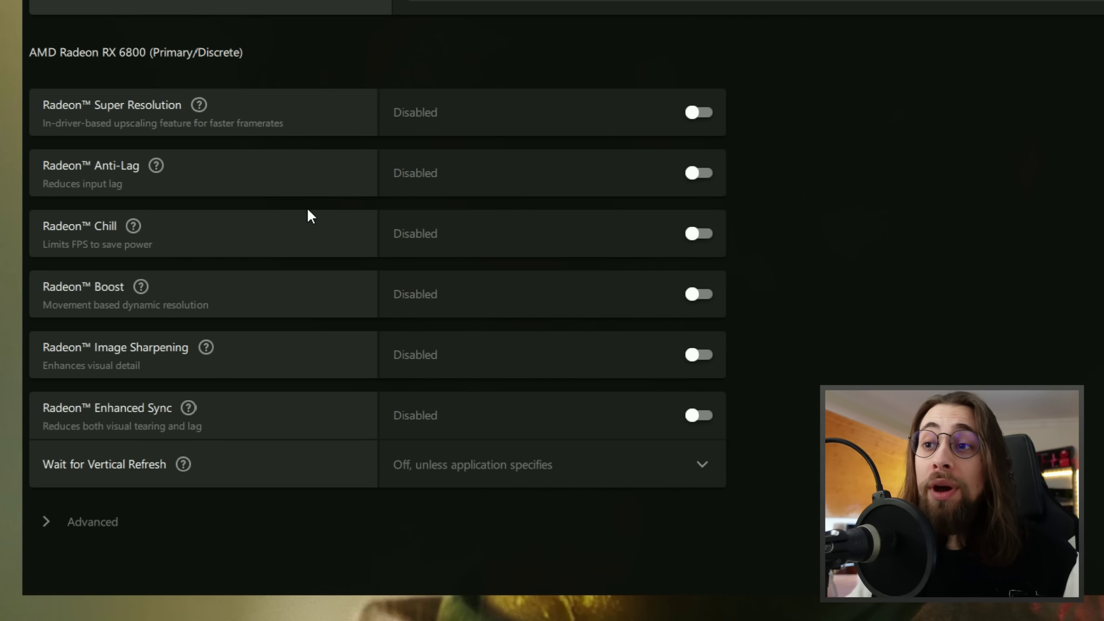
# Read the explanation of Radeon Chill, enable it and check what its Min FPS setting means.
pyautogui.moveTo(133, 226)
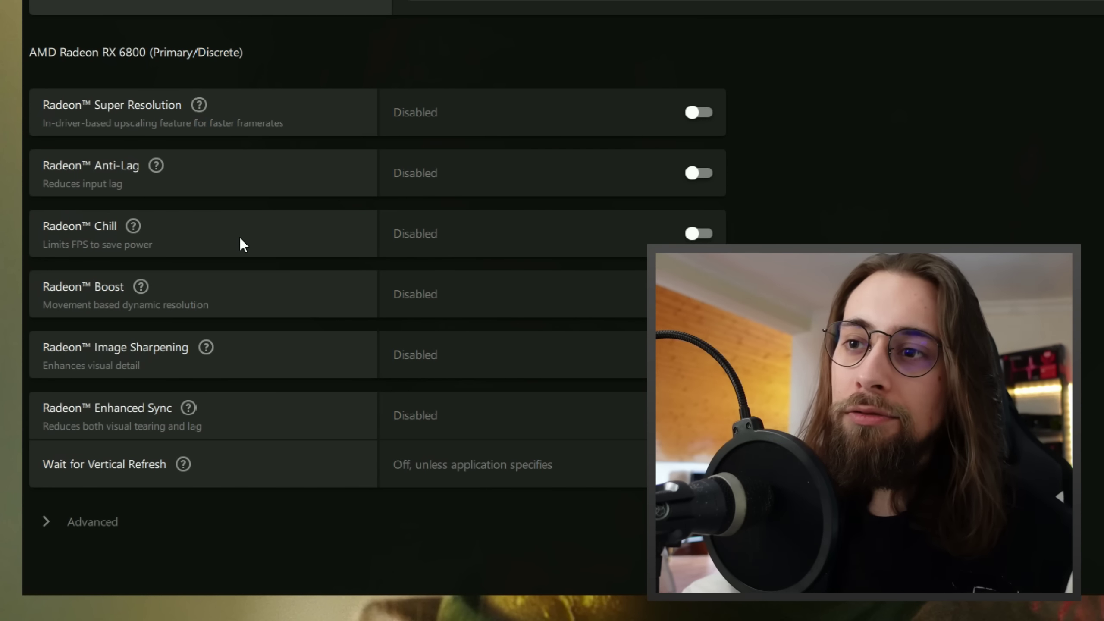
pyautogui.moveTo(122, 222)
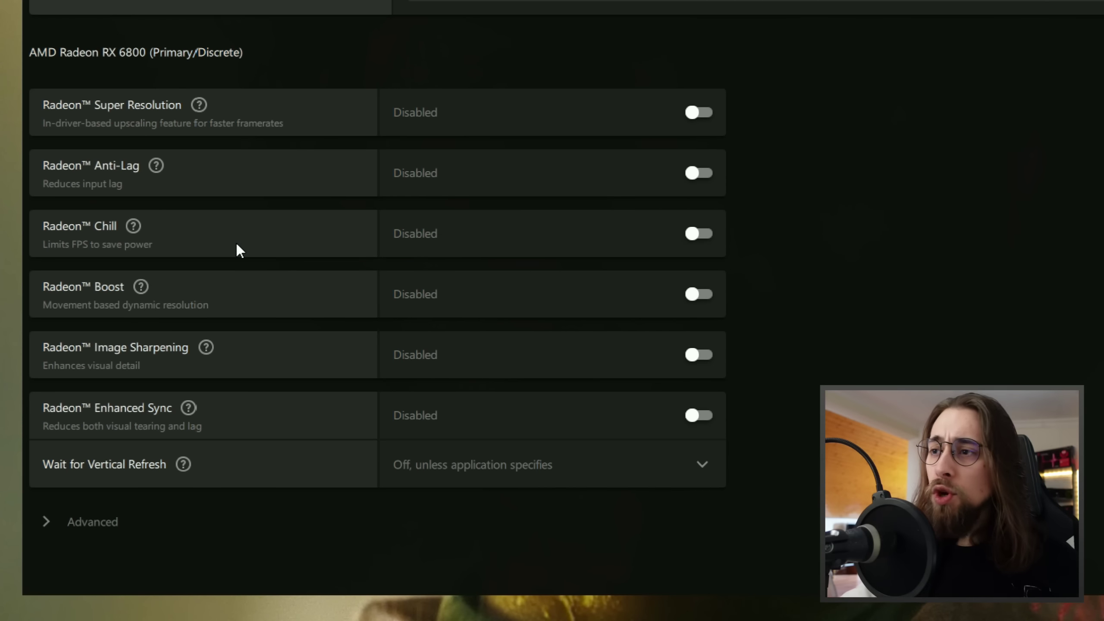
pyautogui.click(701, 237)
pyautogui.moveTo(97, 286)
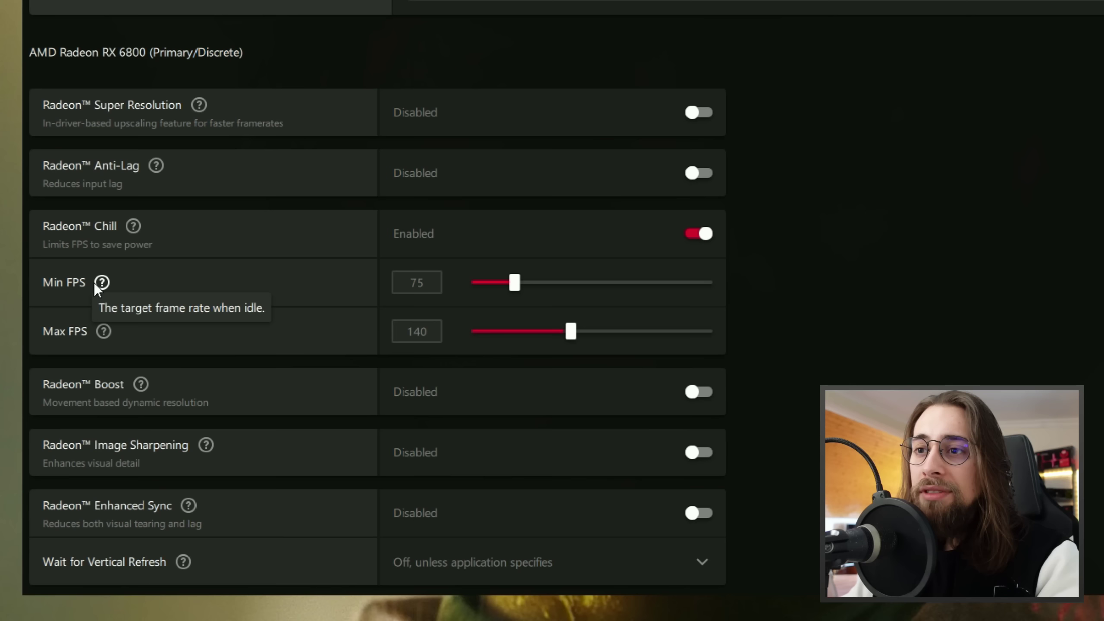
# Try a Radeon Chill frame cap with Min FPS and Max FPS both at 72, and disable Radeon Chill.
pyautogui.doubleClick(432, 283)
pyautogui.write('72')
pyautogui.doubleClick(426, 329)
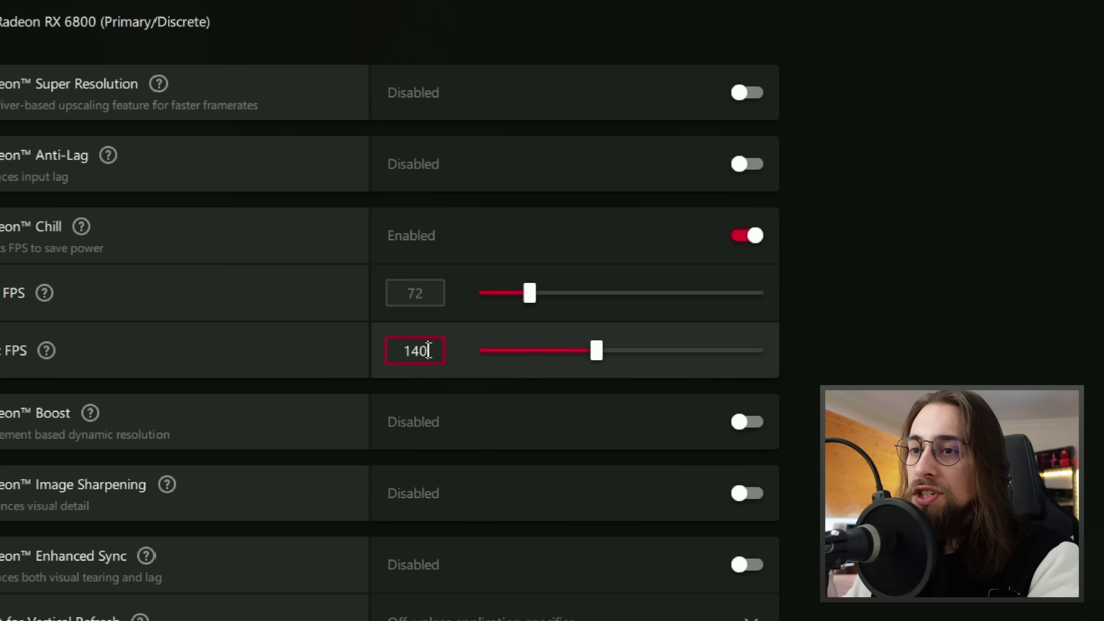
pyautogui.write('72')
pyautogui.click(420, 283)
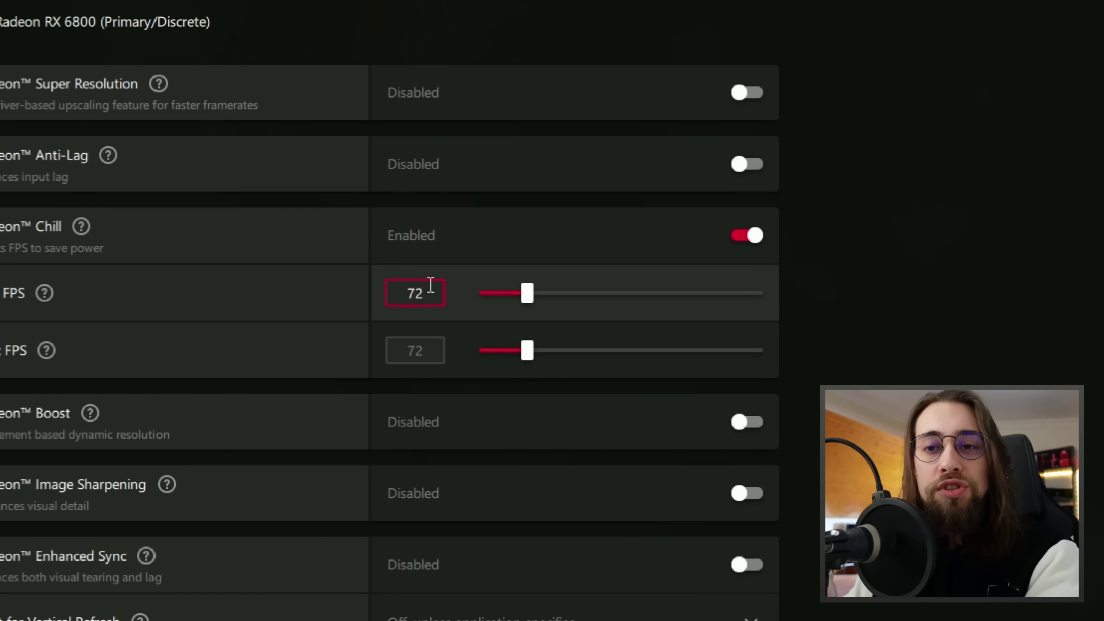
pyautogui.click(440, 350)
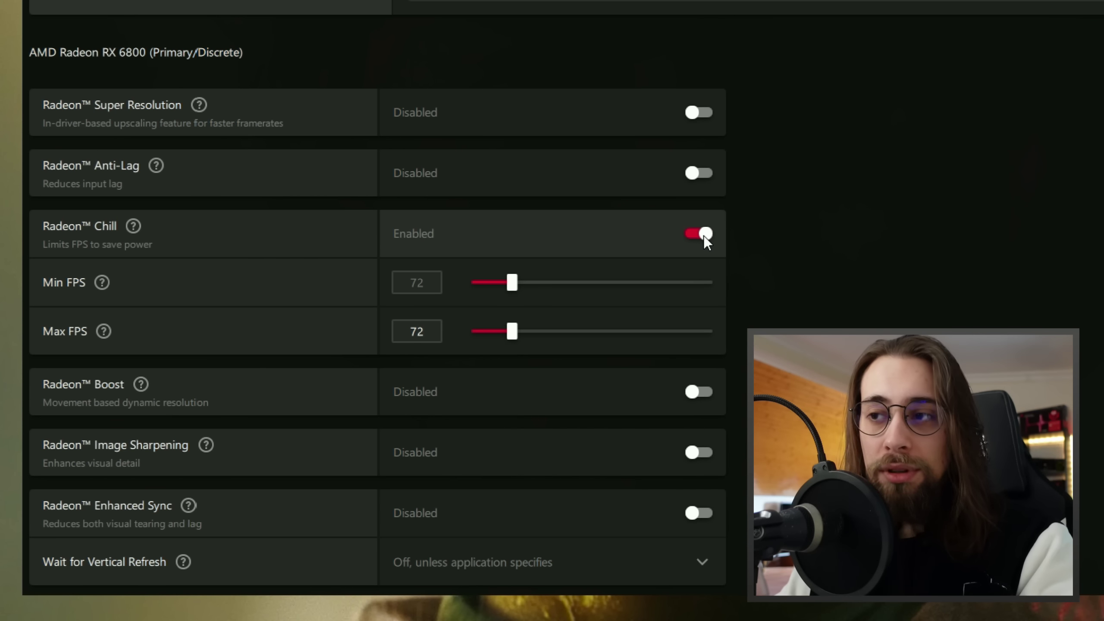
pyautogui.click(703, 235)
# Read the explanation of Radeon Boost, enable it to inspect its minimum resolution option, and disable it again.
pyautogui.moveTo(141, 286)
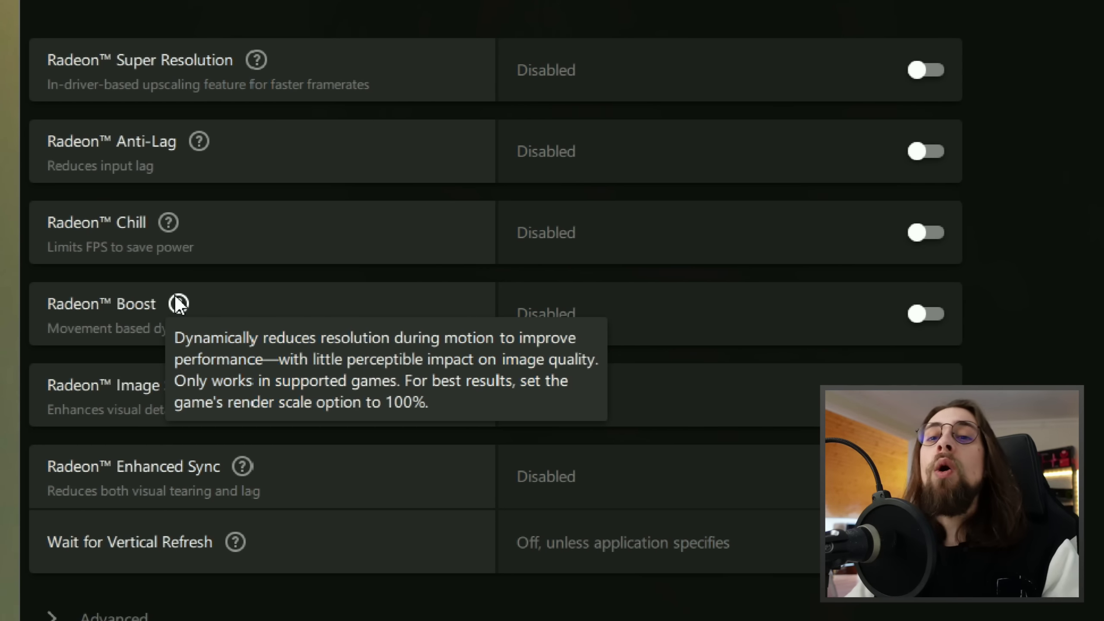
pyautogui.click(925, 313)
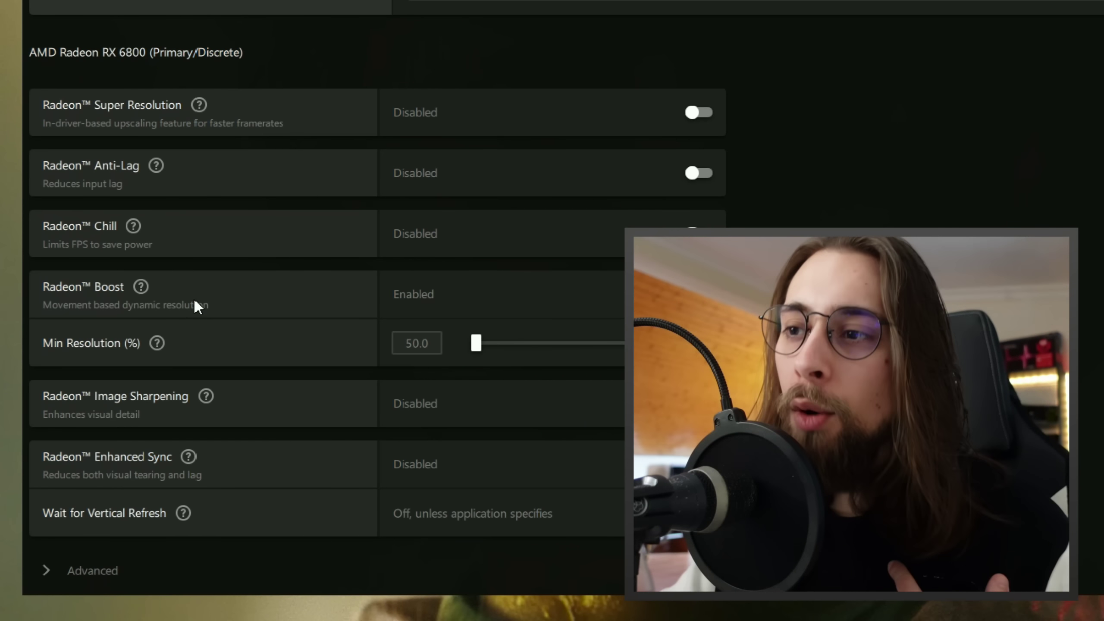
pyautogui.click(699, 294)
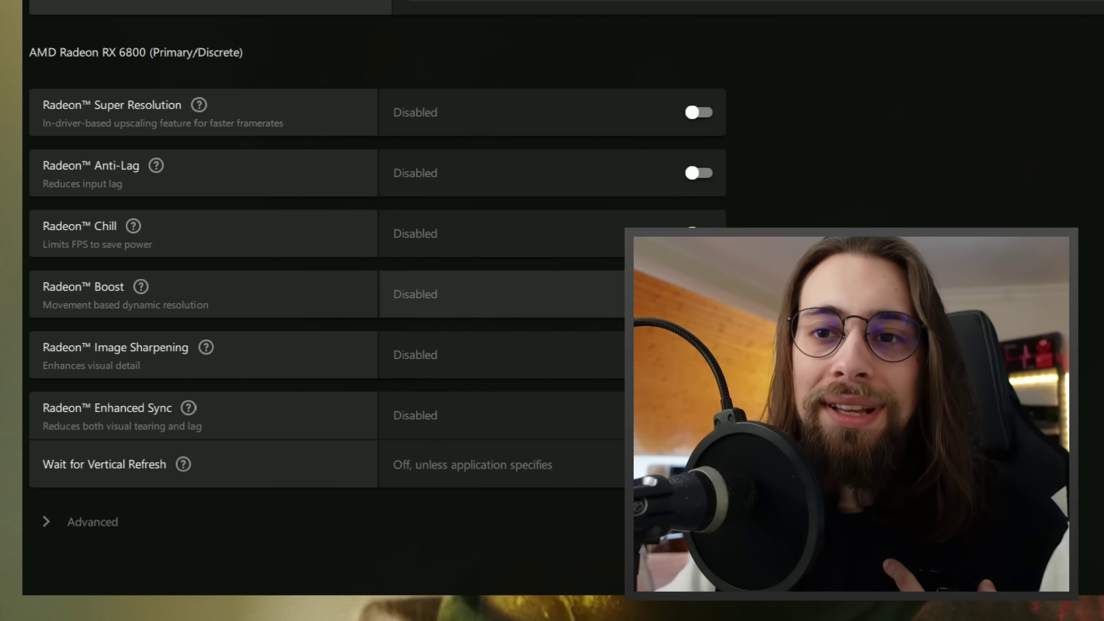
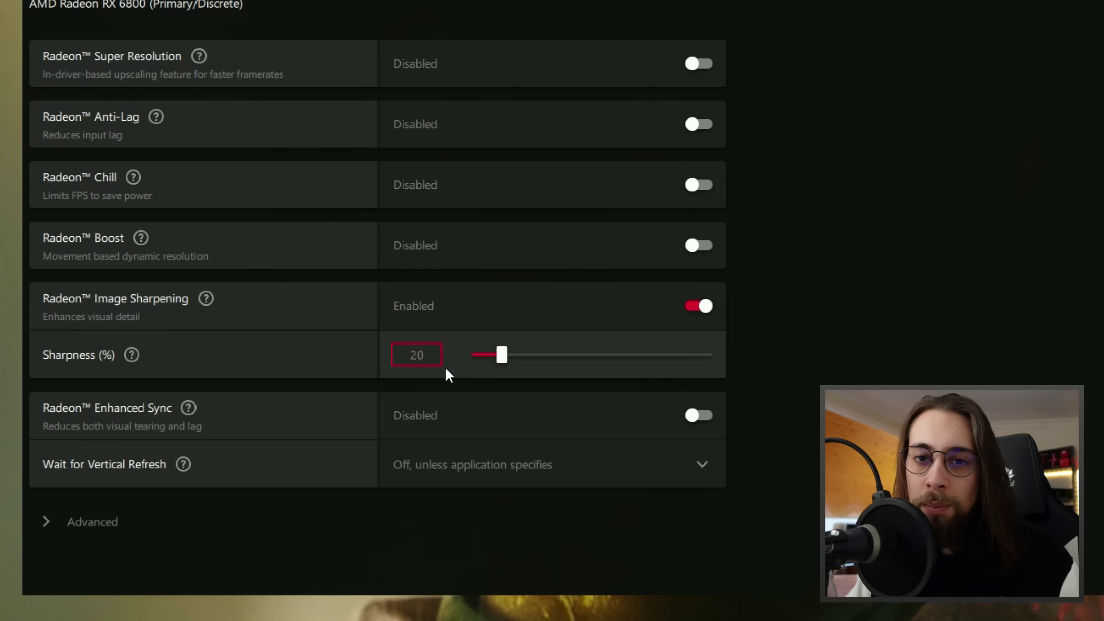
# Try Radeon Image Sharpening at 10% sharpness, return it to 20%, and disable the feature.
pyautogui.click(424, 355)
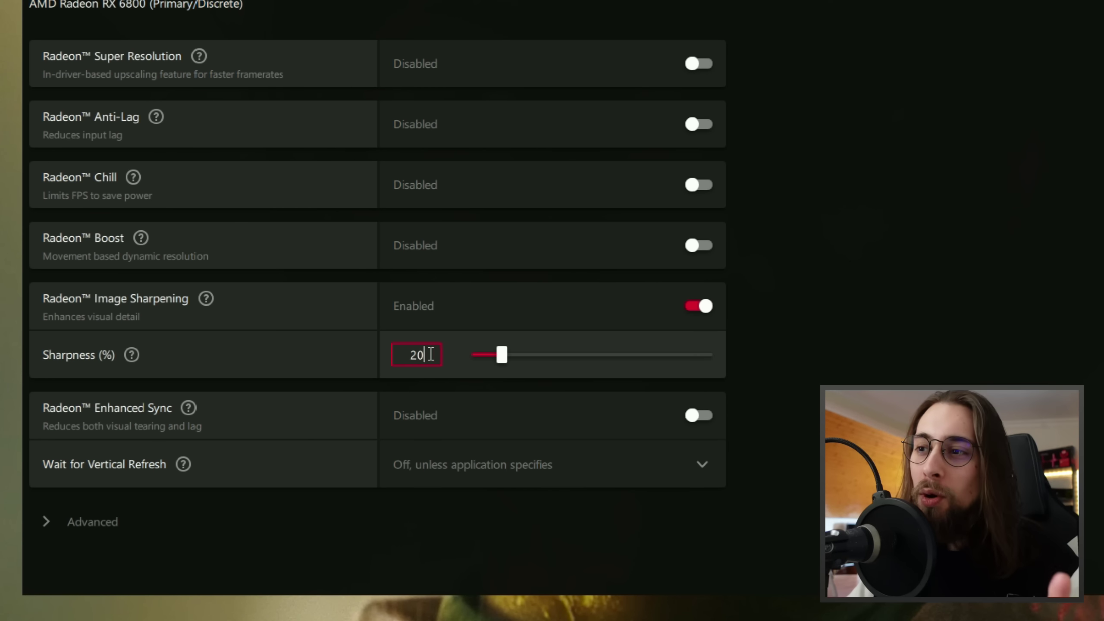
pyautogui.moveTo(424, 354); pyautogui.dragTo(374, 363)
pyautogui.write('10')
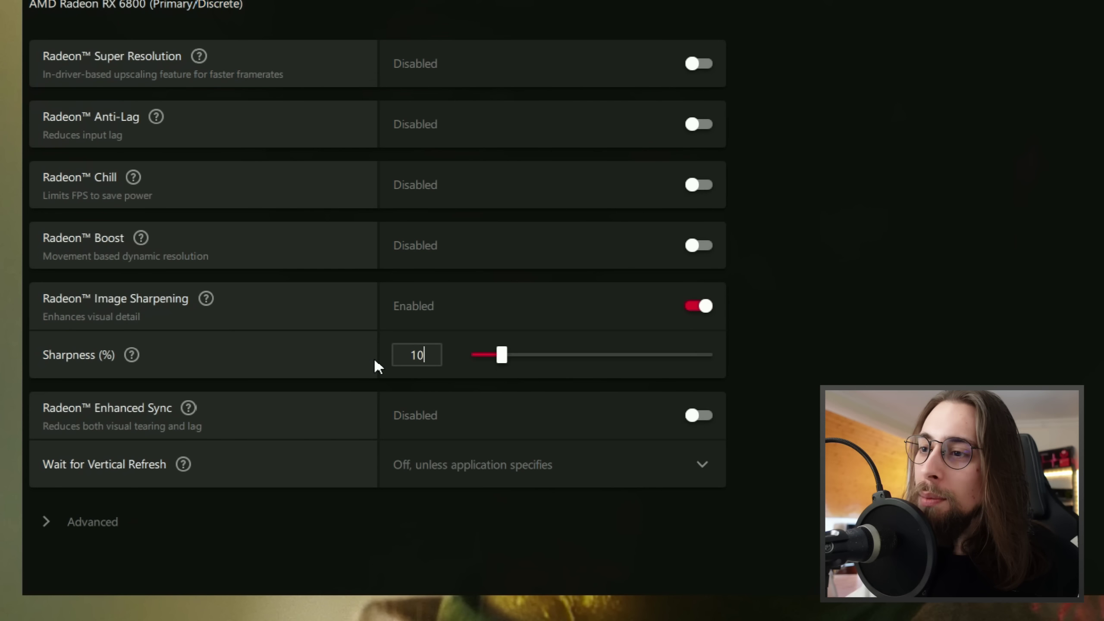
pyautogui.moveTo(417, 355); pyautogui.dragTo(352, 339)
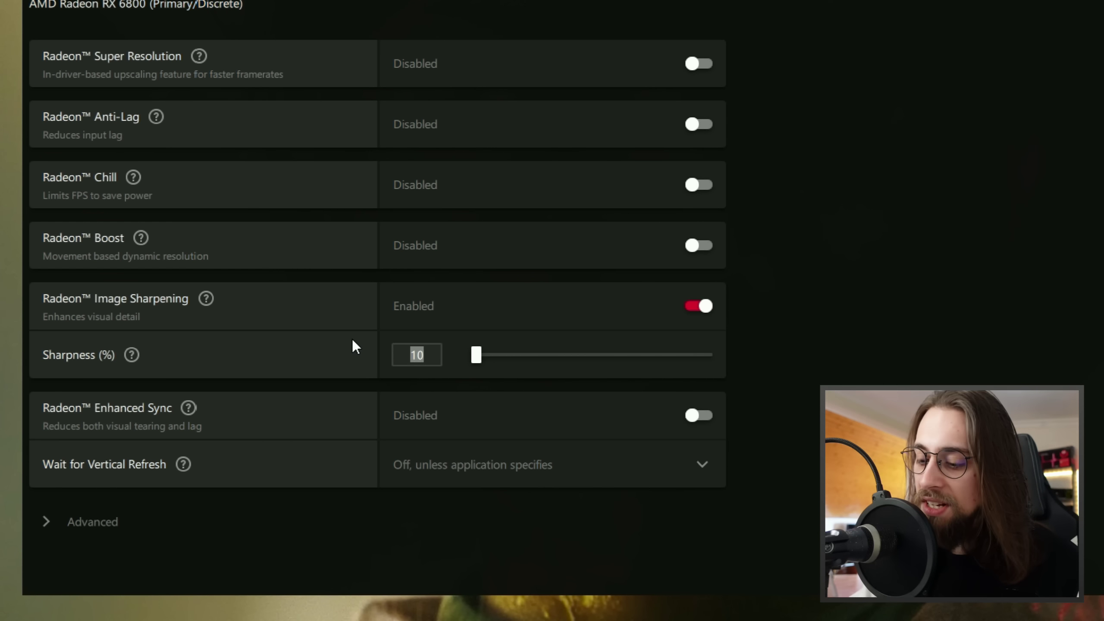
pyautogui.write('20')
pyautogui.press('Return')
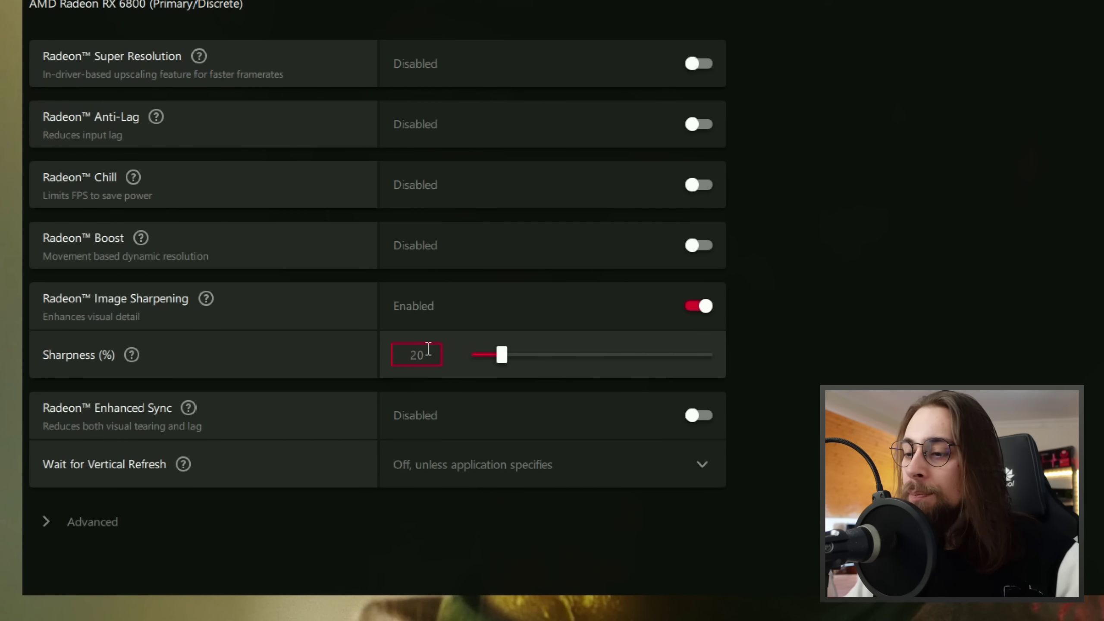
pyautogui.click(698, 307)
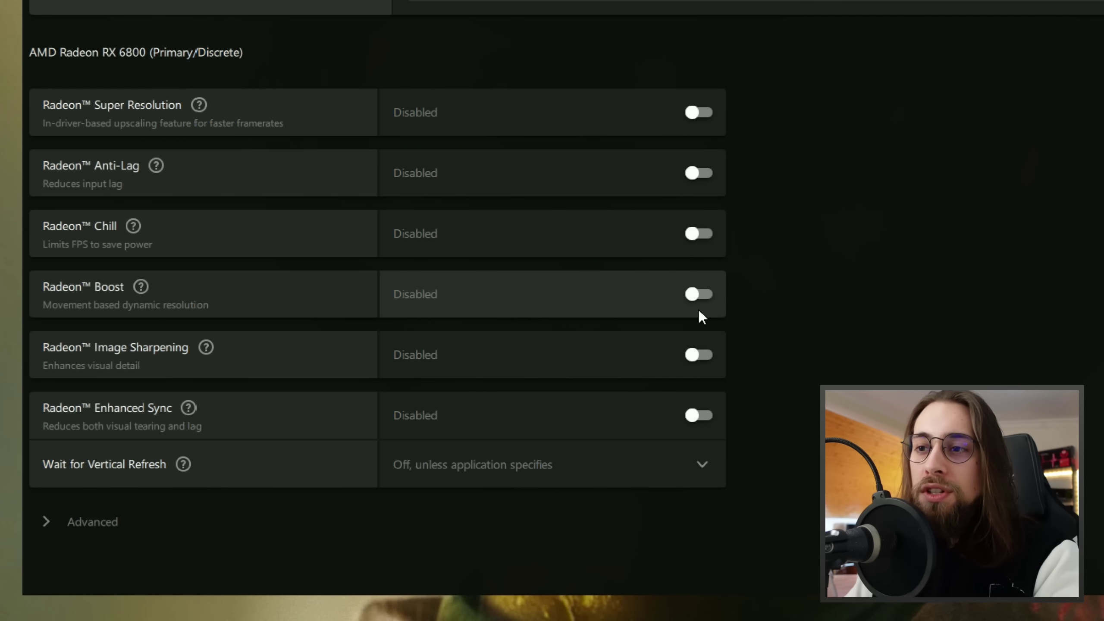
# Enable Radeon Image Sharpening again and try Sharpness values of 10%, 20% and 30% in turn.
pyautogui.click(706, 351)
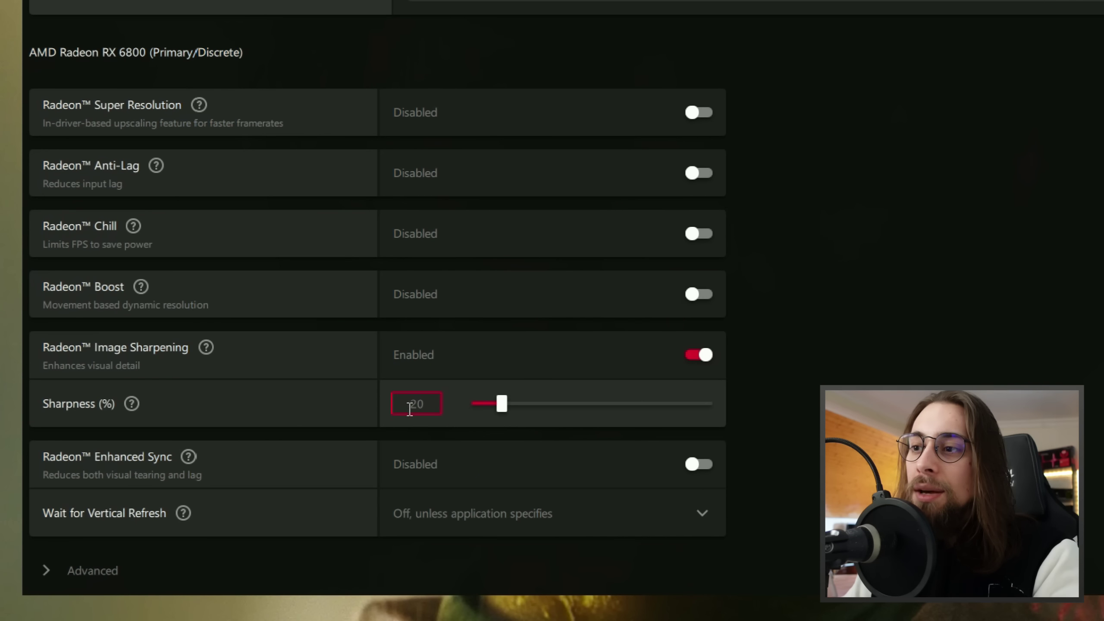
pyautogui.write('10')
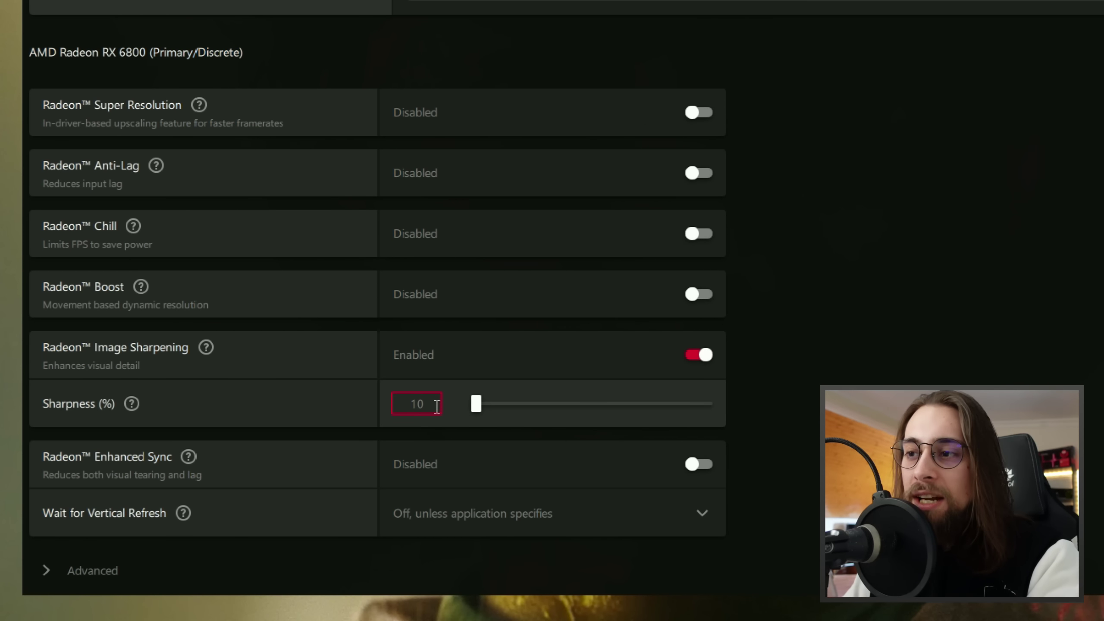
pyautogui.click(439, 406)
pyautogui.write('20')
pyautogui.press('Return')
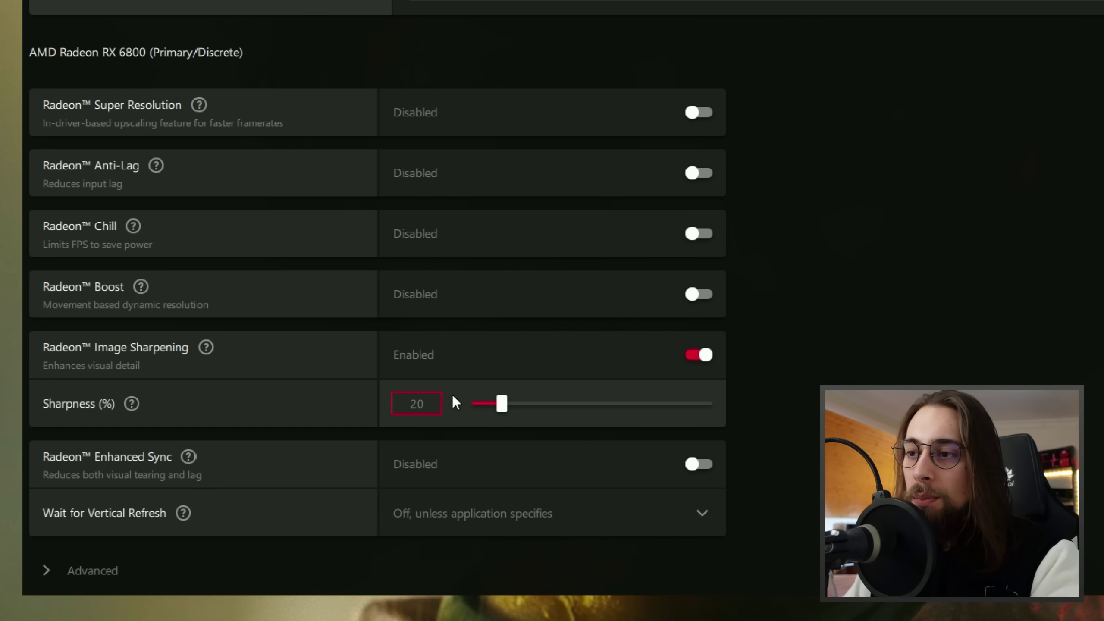
pyautogui.doubleClick(434, 401)
pyautogui.write('30')
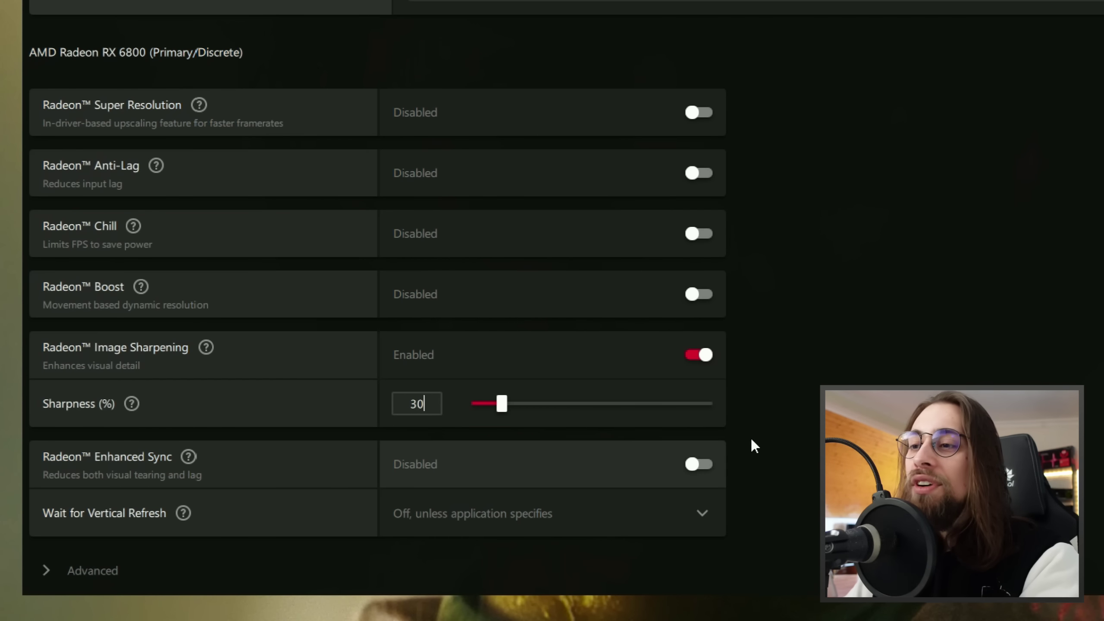
pyautogui.press('Return')
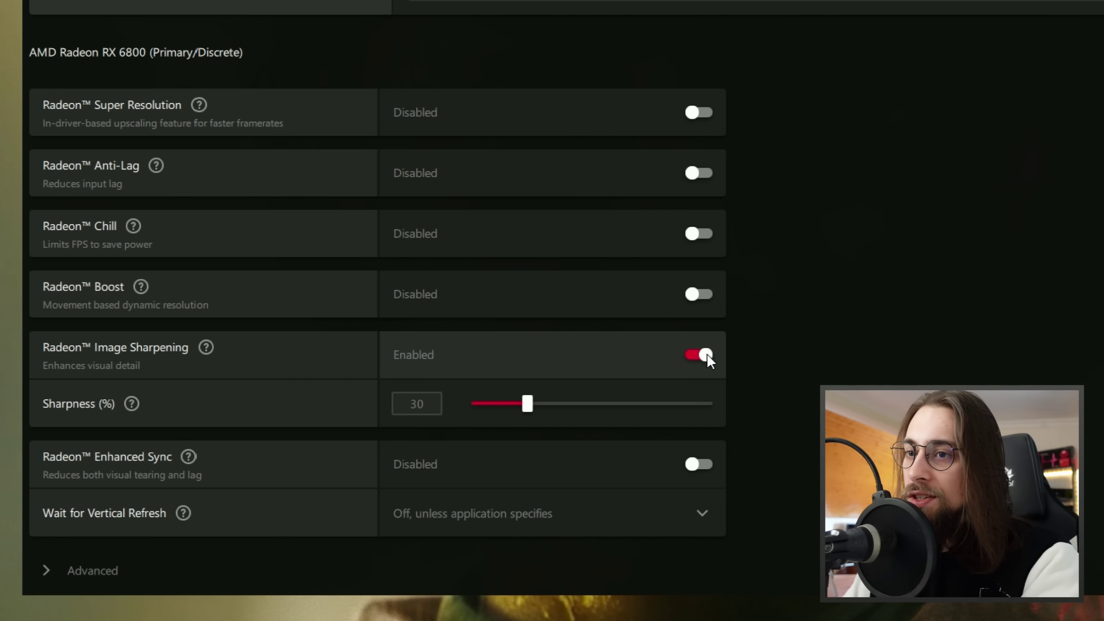
# Lower the Image Sharpening sharpness to 10% and raise it to 20%.
pyautogui.click(439, 402)
pyautogui.write('10')
pyautogui.press('Return')
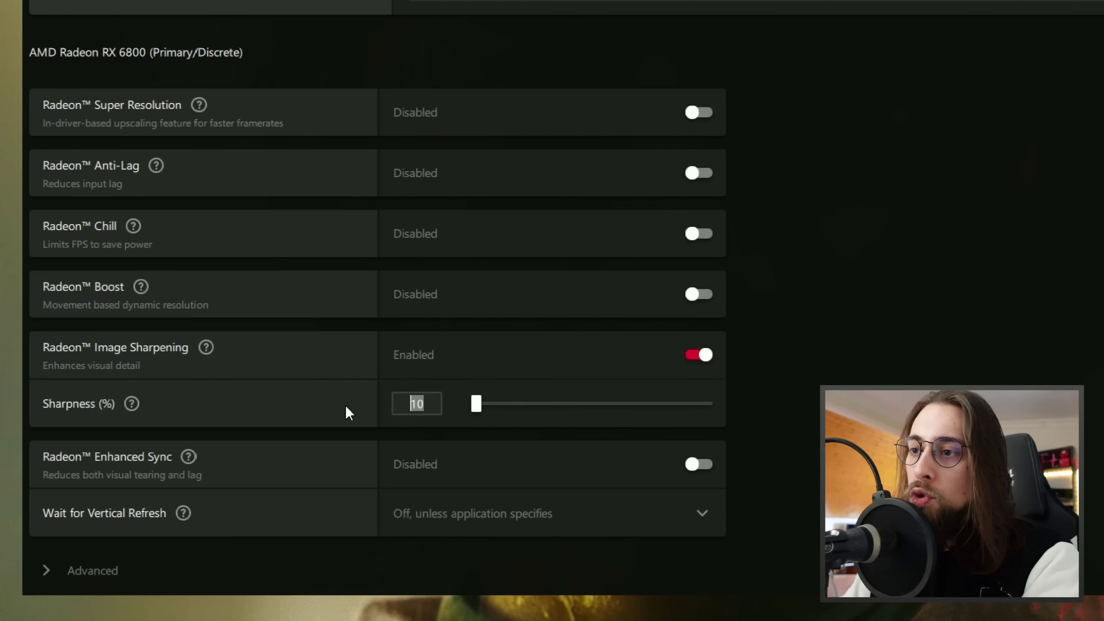
pyautogui.write('20')
pyautogui.press('Return')
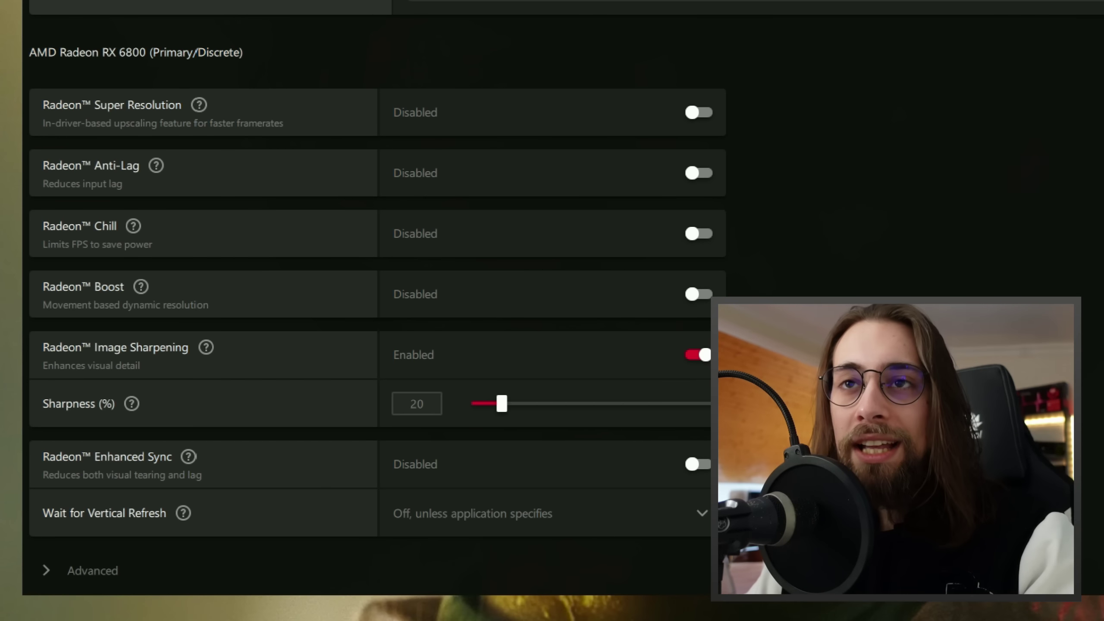
# Try 10% sharpness once more, restore 20%, and turn off Radeon Image Sharpening.
pyautogui.click(433, 403)
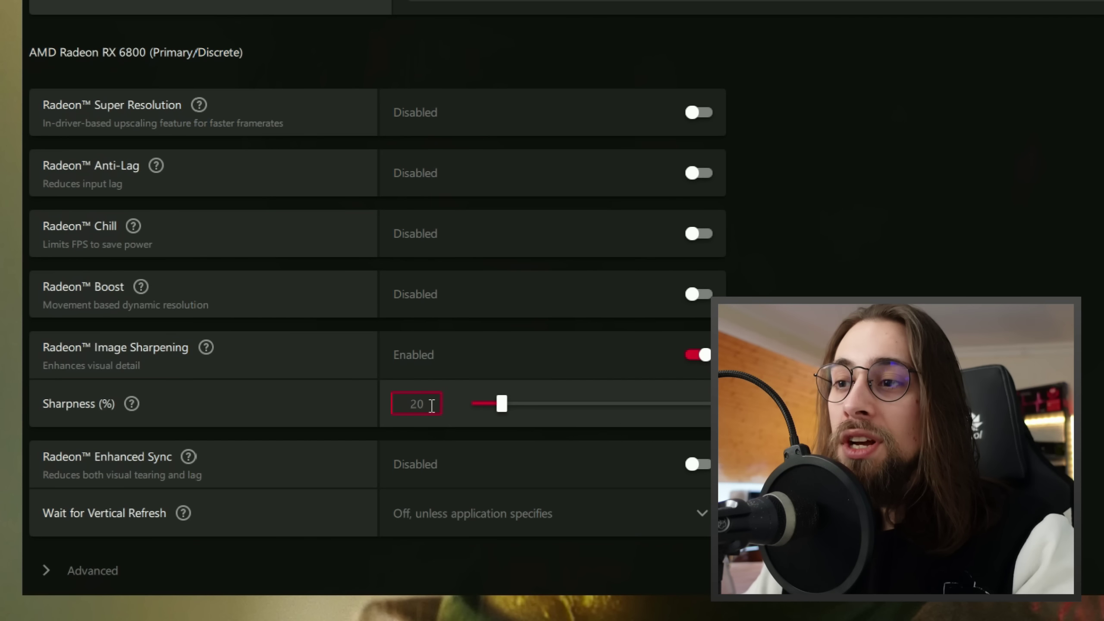
pyautogui.press('BackSpace')
pyautogui.press('BackSpace')
pyautogui.write('10')
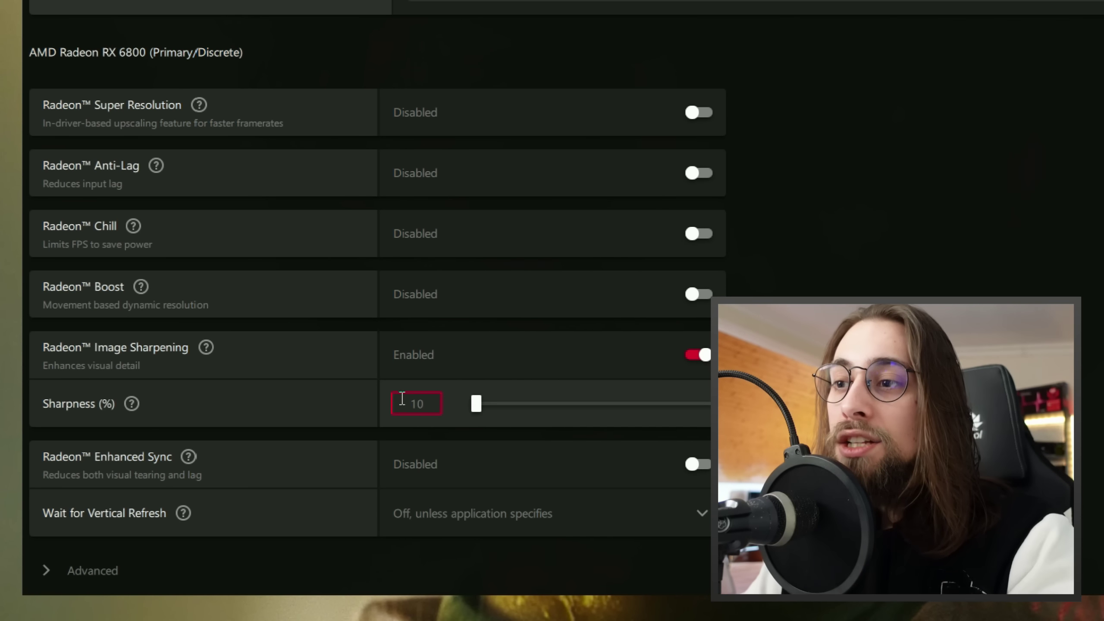
pyautogui.click(338, 414)
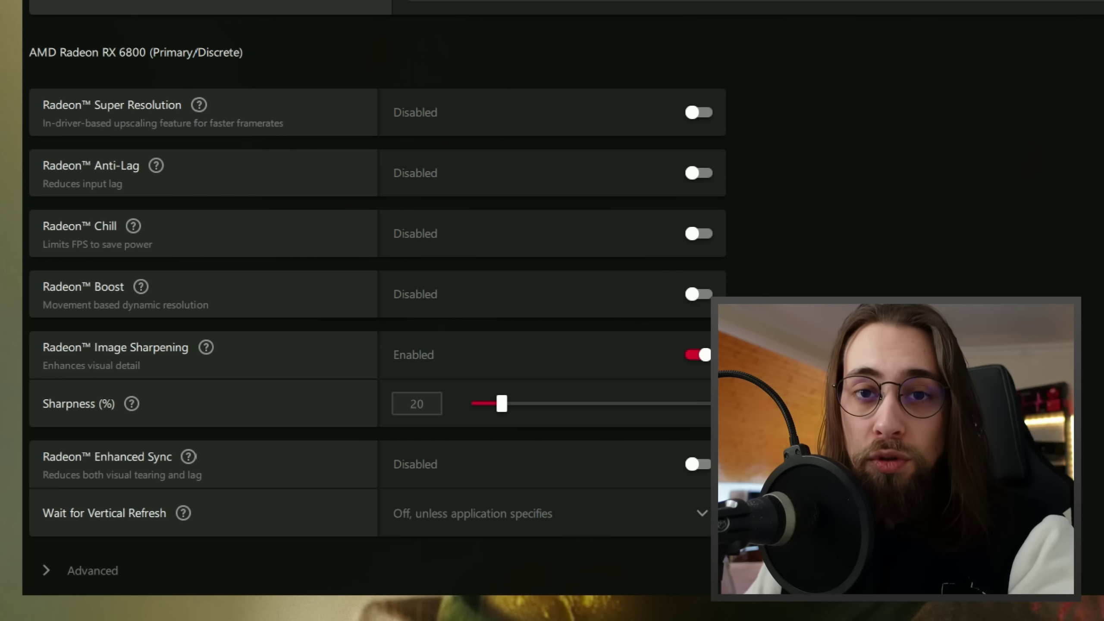
pyautogui.click(698, 354)
# Try Radeon Chill with Min FPS and Max FPS both at 60, combined with Radeon Enhanced Sync.
pyautogui.moveTo(191, 408)
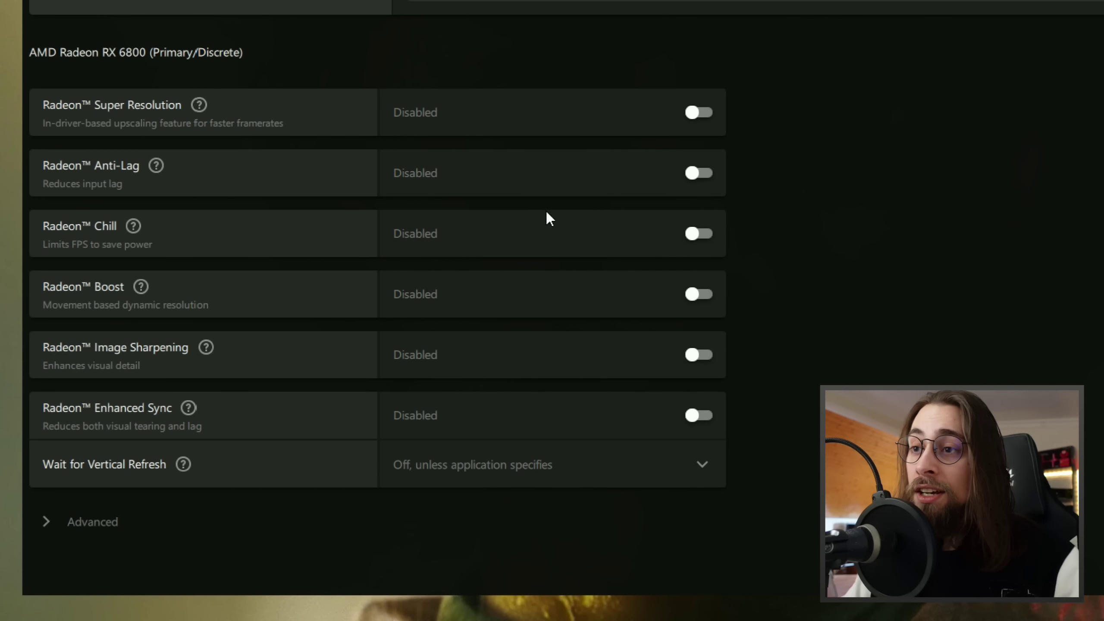
pyautogui.click(708, 233)
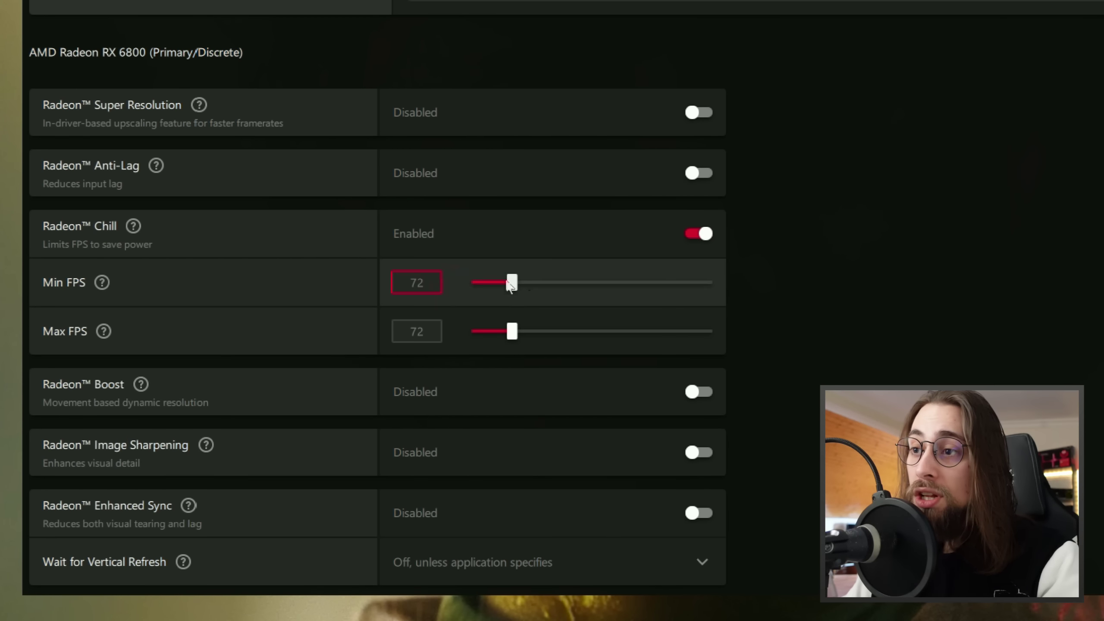
pyautogui.doubleClick(432, 289)
pyautogui.write('60')
pyautogui.press('Tab')
pyautogui.write('60')
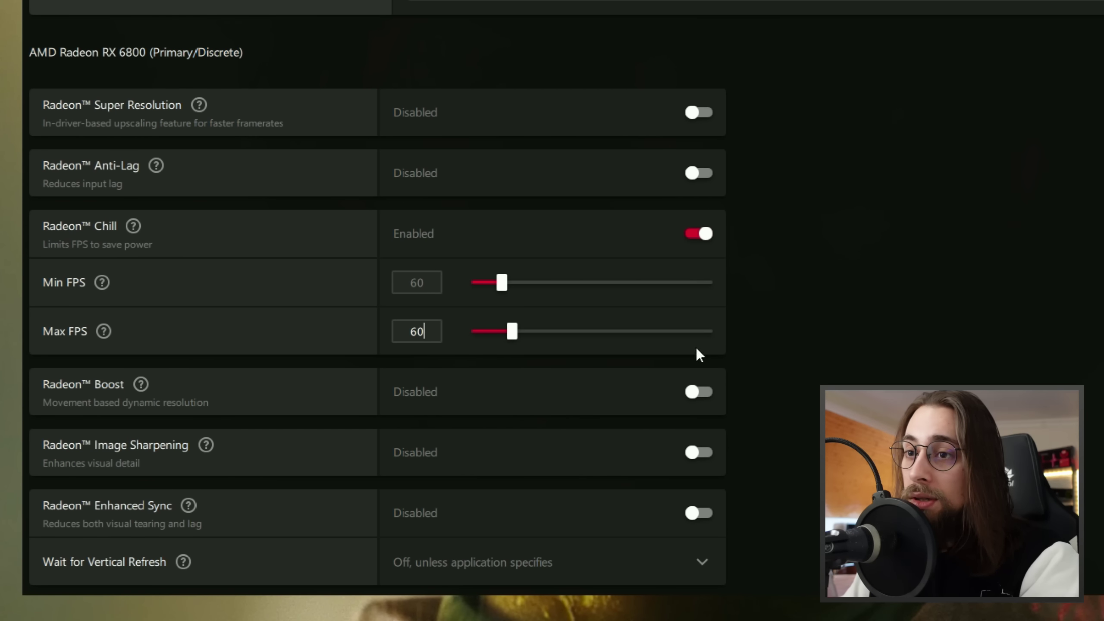
pyautogui.click(788, 325)
pyautogui.click(436, 331)
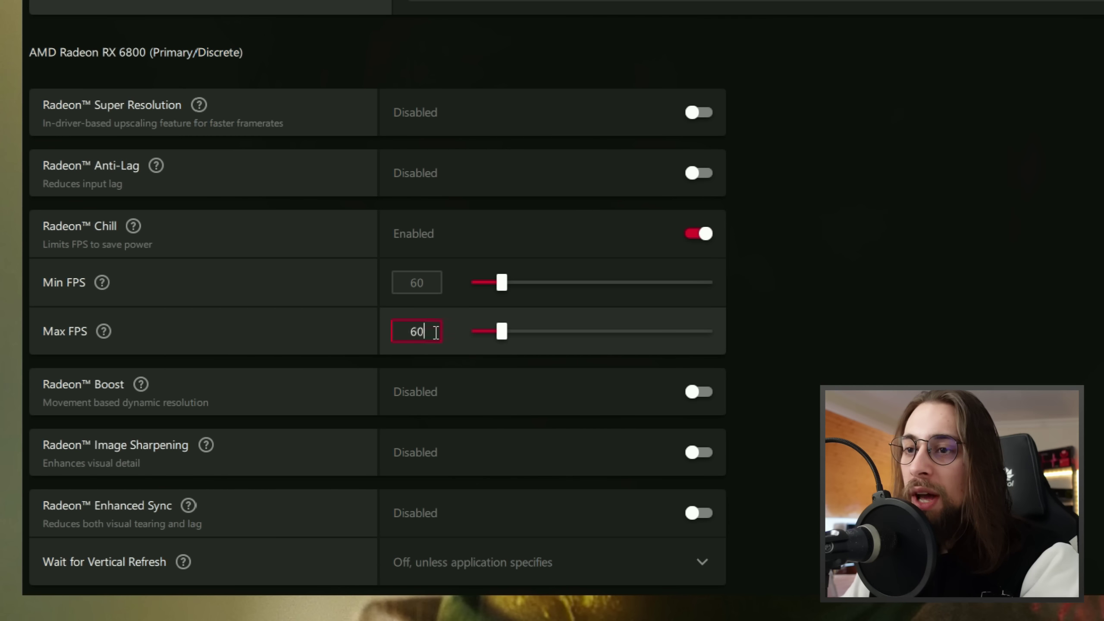
pyautogui.scroll(-2, 596, 469)
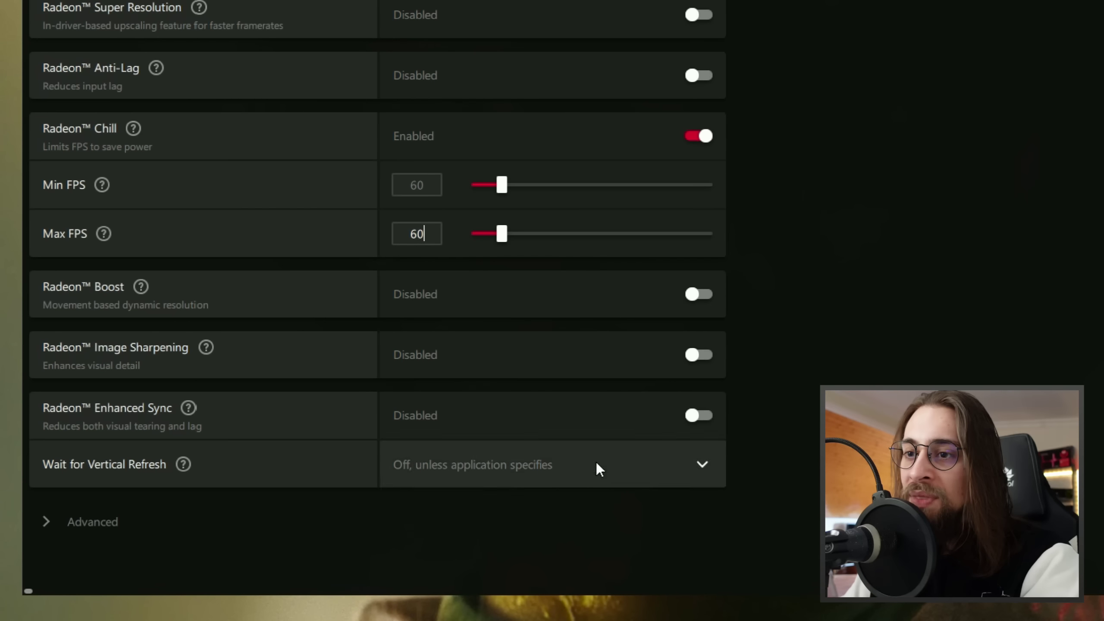
pyautogui.click(703, 413)
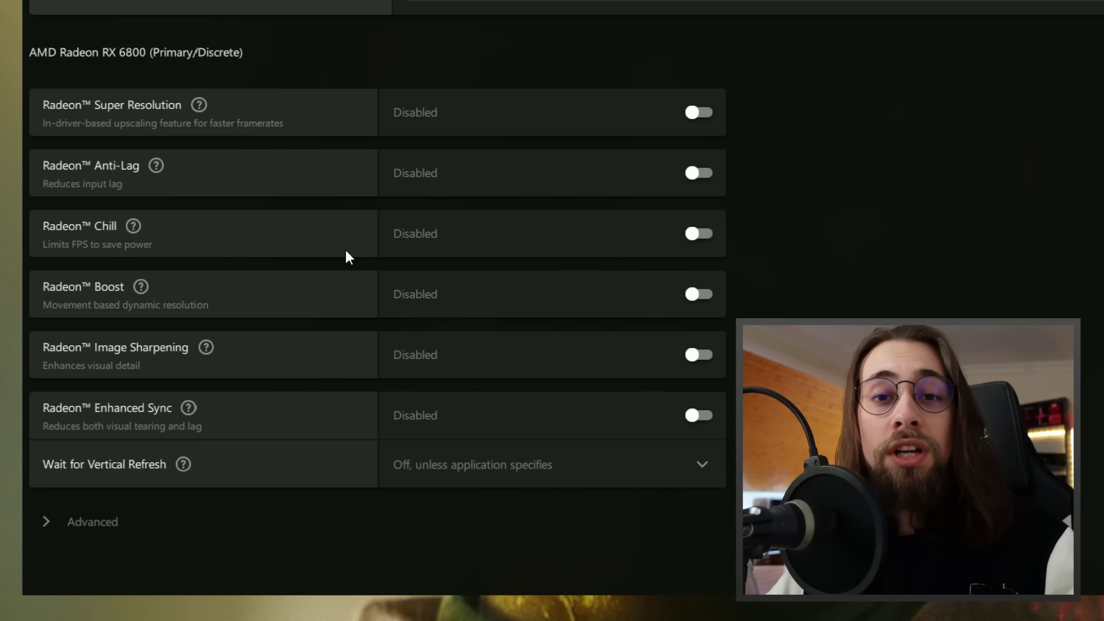
# Expand the advanced graphics settings and read the explanation of Frame rate target control.
pyautogui.click(107, 516)
pyautogui.scroll(-2, 293, 462)
pyautogui.scroll(-5, 294, 467)
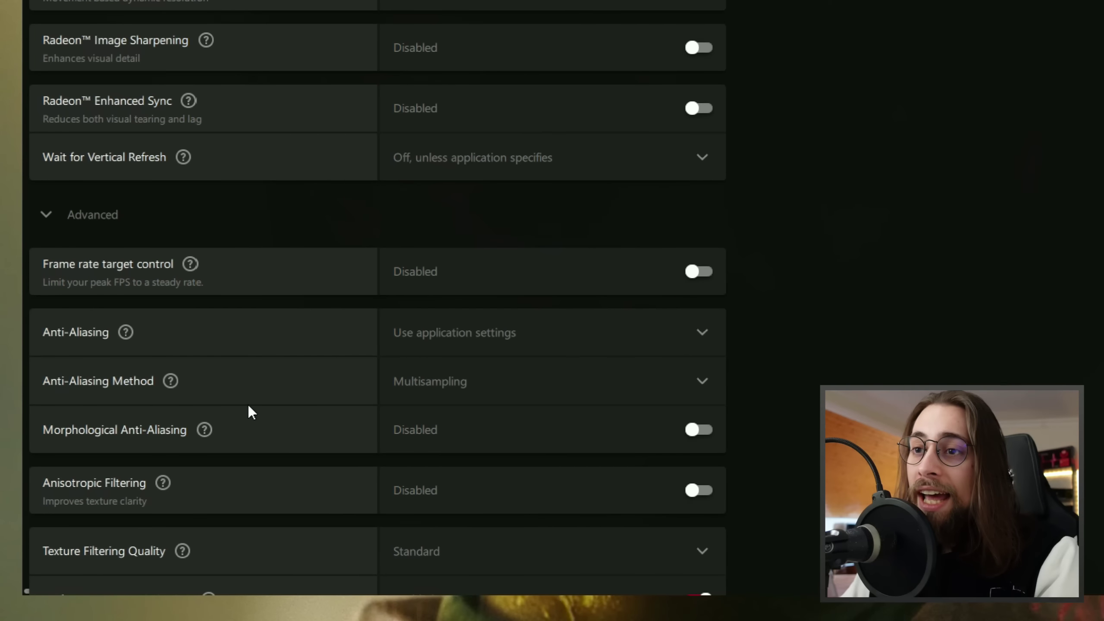
pyautogui.moveTo(194, 265)
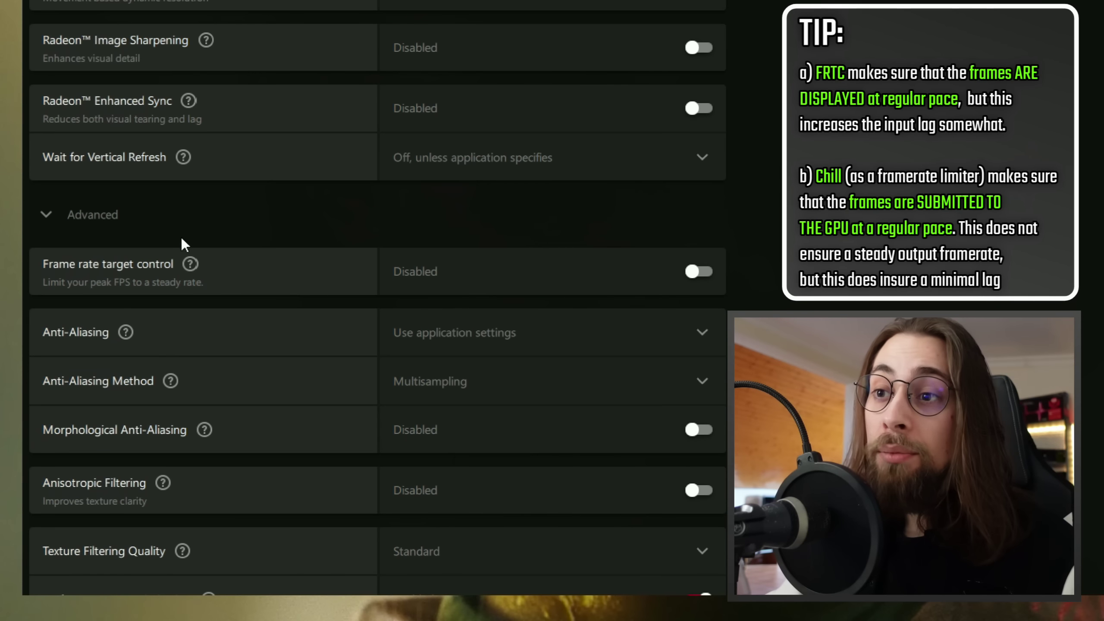
# Try Frame rate target control with Max FPS set to 72.
pyautogui.click(697, 271)
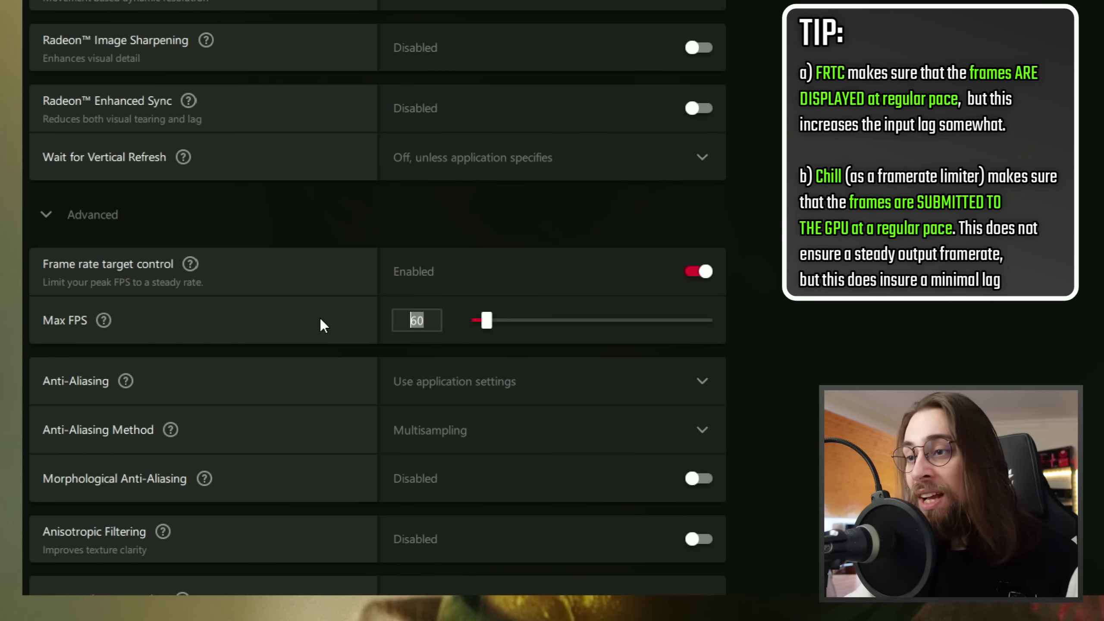
pyautogui.write('72')
pyautogui.click(825, 321)
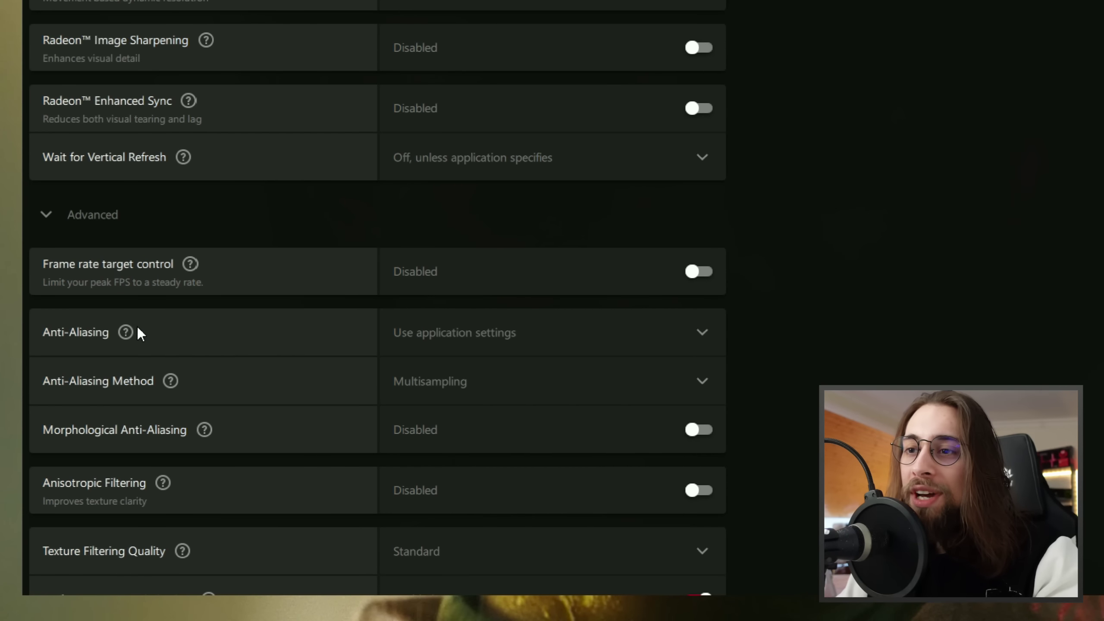
# Read the Anti-Aliasing explanation and try Override application settings with the Anti-Aliasing Level at 2X.
pyautogui.moveTo(127, 332)
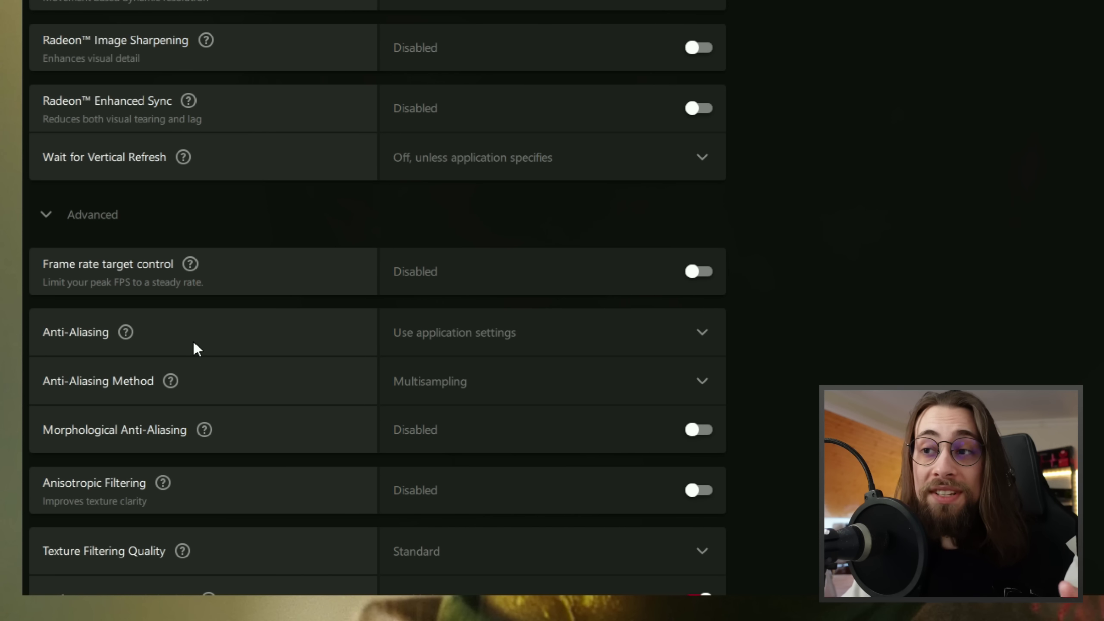
pyautogui.click(506, 327)
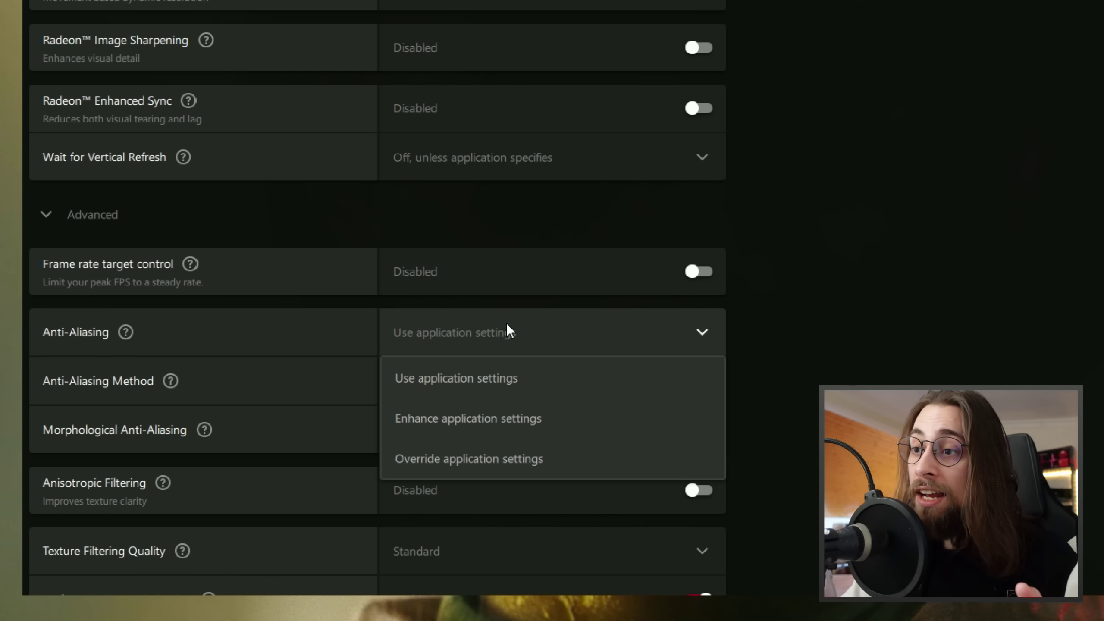
pyautogui.click(504, 456)
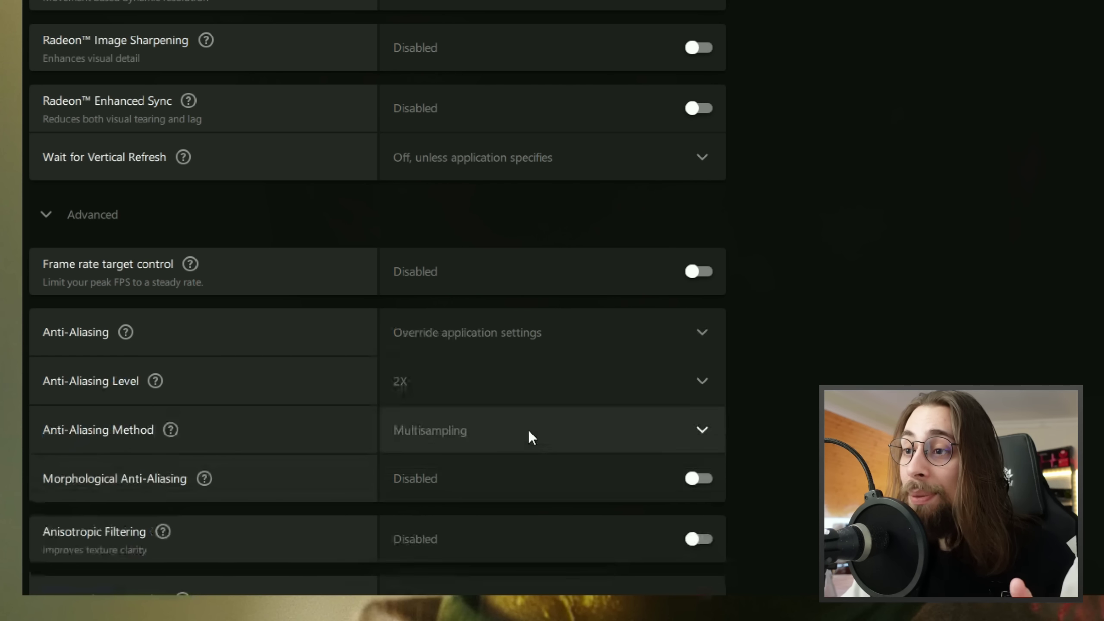
pyautogui.click(487, 382)
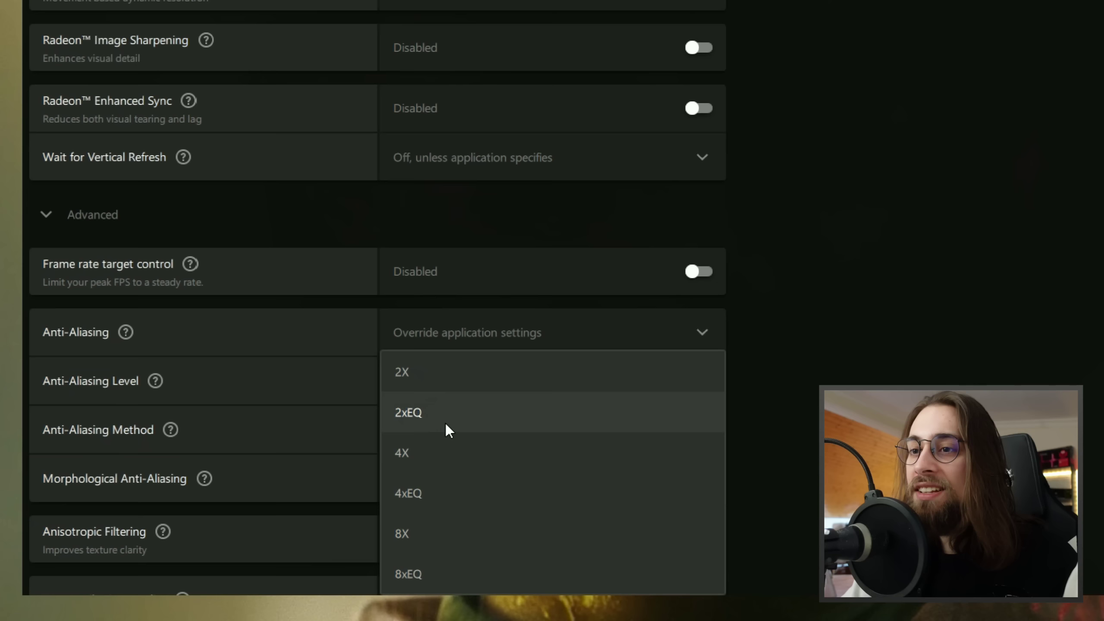
pyautogui.click(451, 371)
# Examine the available Anti-Aliasing Method and Anti-Aliasing Level options without changing either.
pyautogui.click(565, 428)
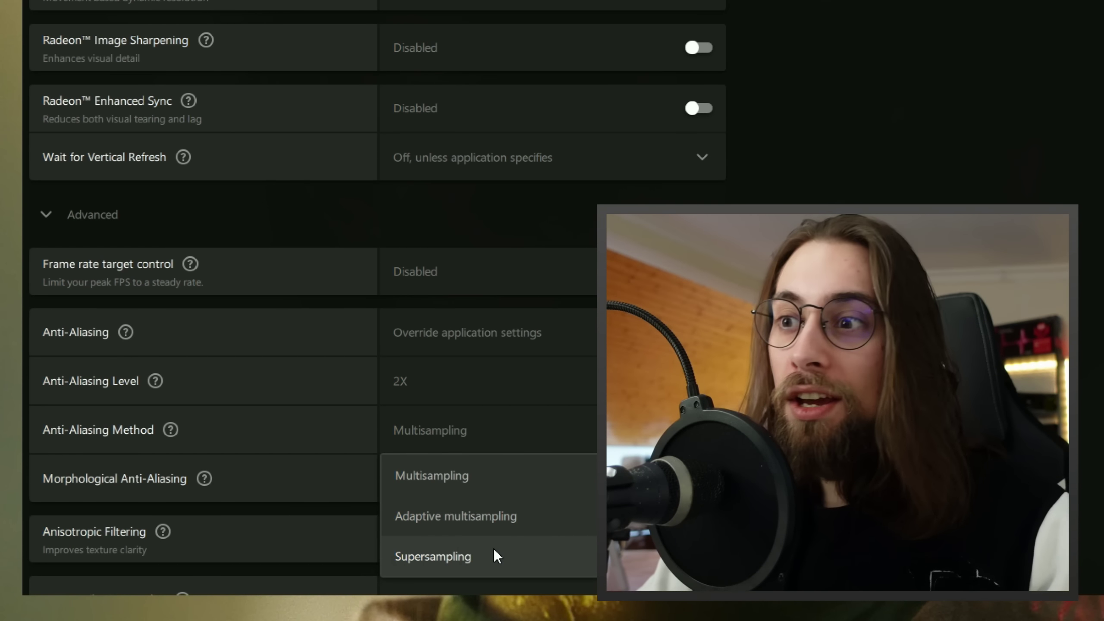
pyautogui.click(524, 385)
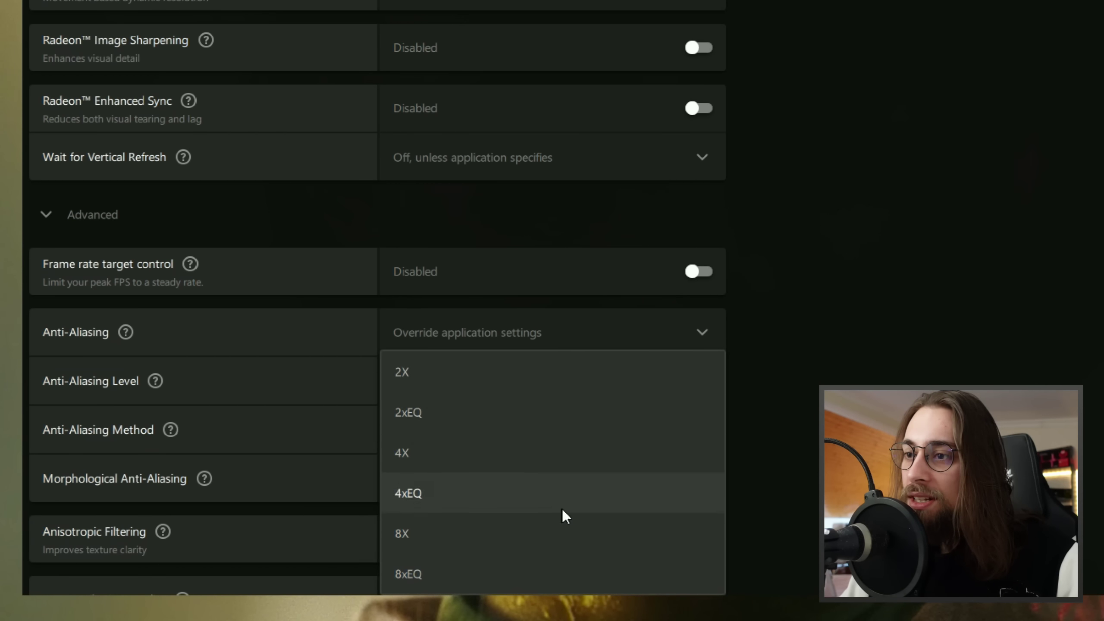
pyautogui.press('Escape')
pyautogui.scroll(-2, 617, 326)
pyautogui.click(522, 326)
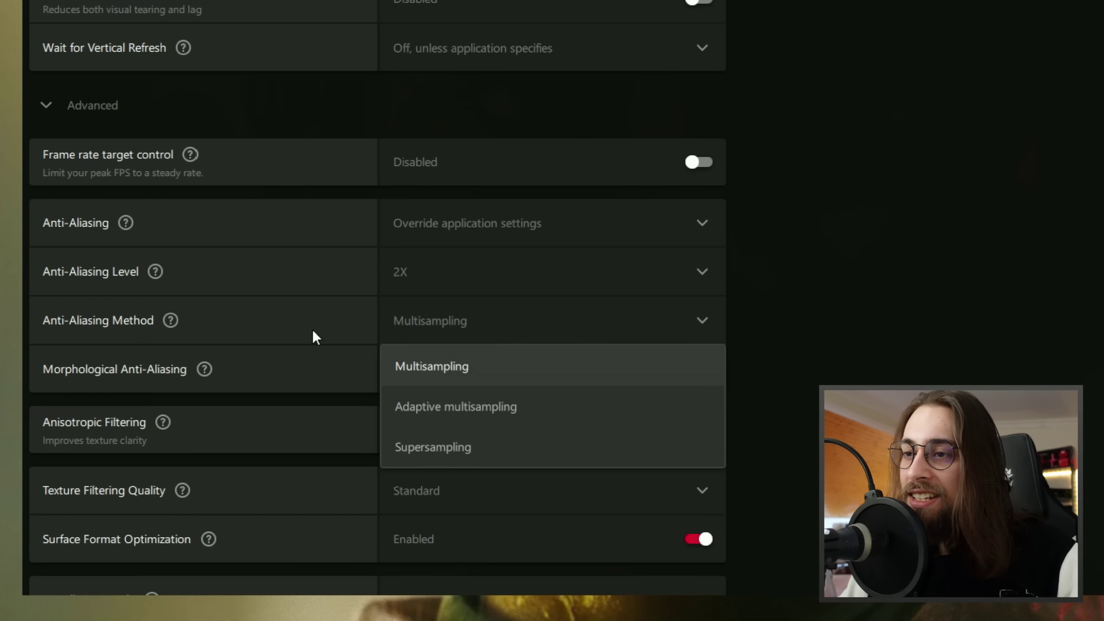
pyautogui.click(897, 350)
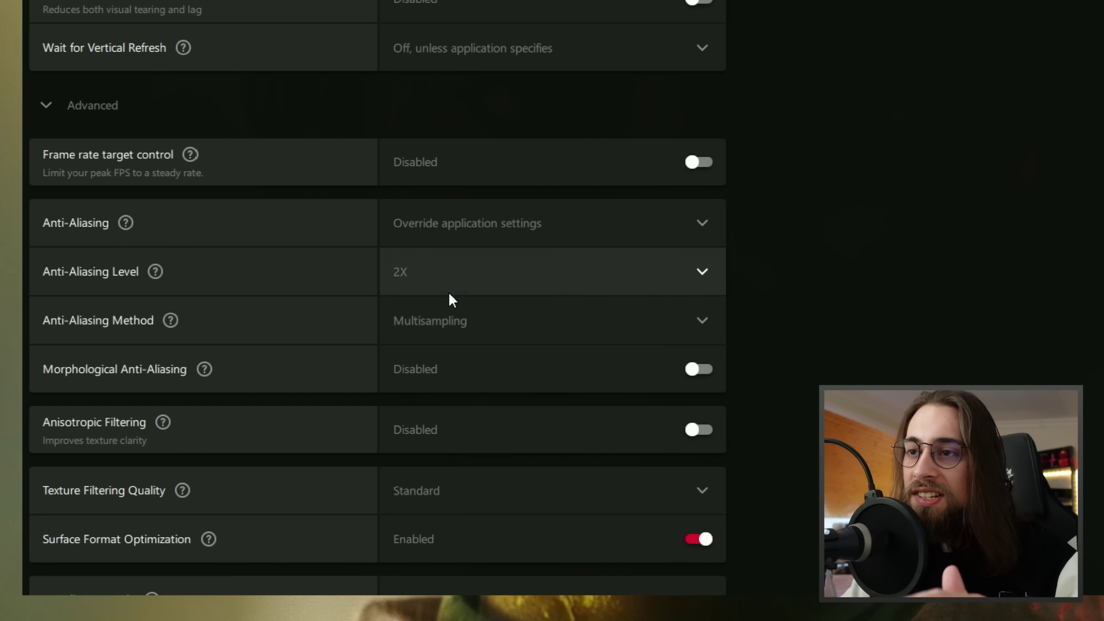
# Set Anti-Aliasing back to Use application settings.
pyautogui.click(602, 234)
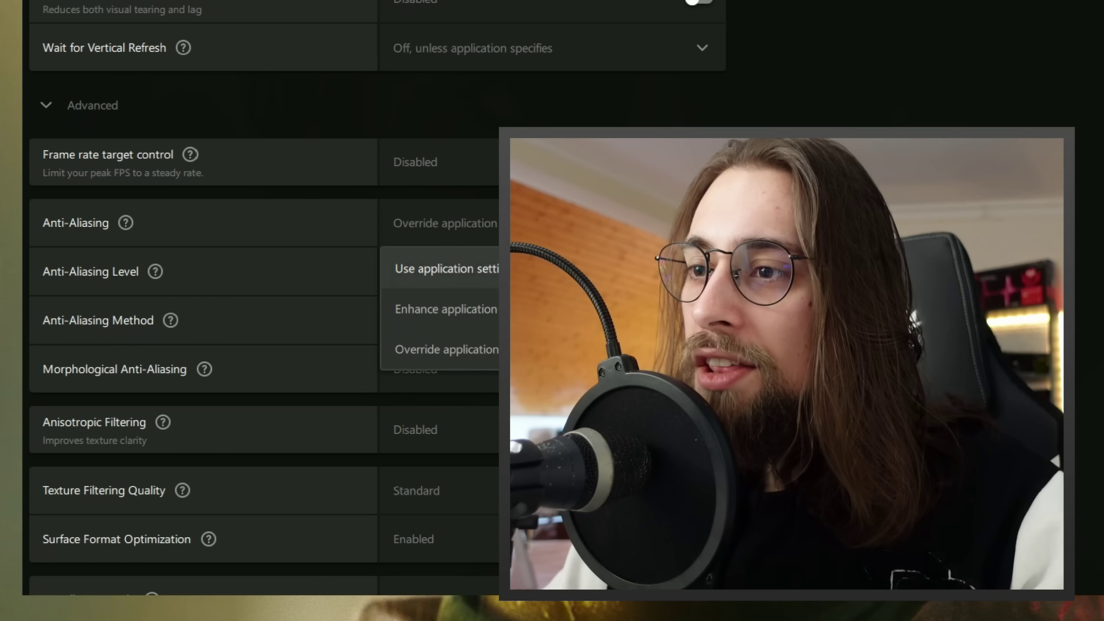
pyautogui.click(435, 268)
pyautogui.scroll(-2, 434, 227)
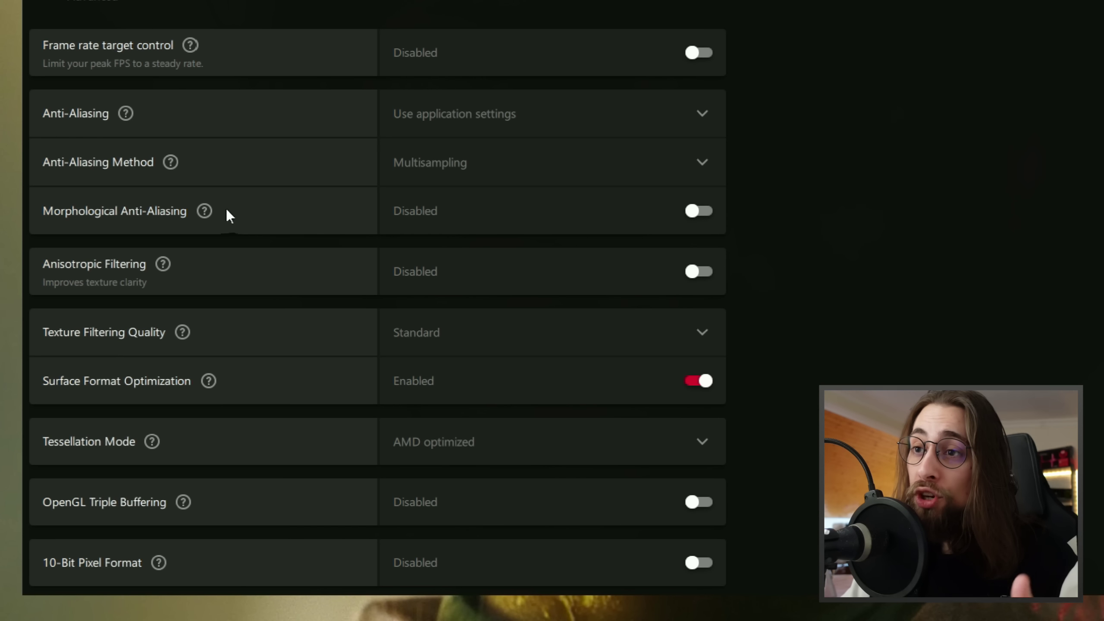
# Read the explanations for Morphological Anti-Aliasing, Anti-Aliasing, Anisotropic Filtering, Texture Filtering Quality, Surface Format Optimization and Tessellation Mode.
pyautogui.moveTo(215, 208)
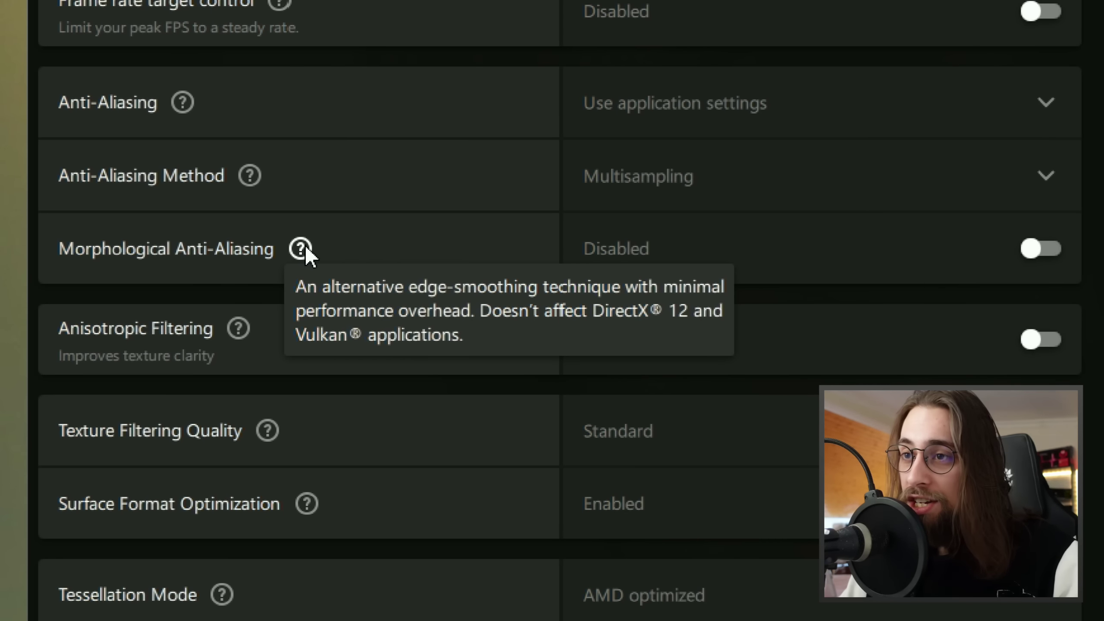
pyautogui.moveTo(181, 102)
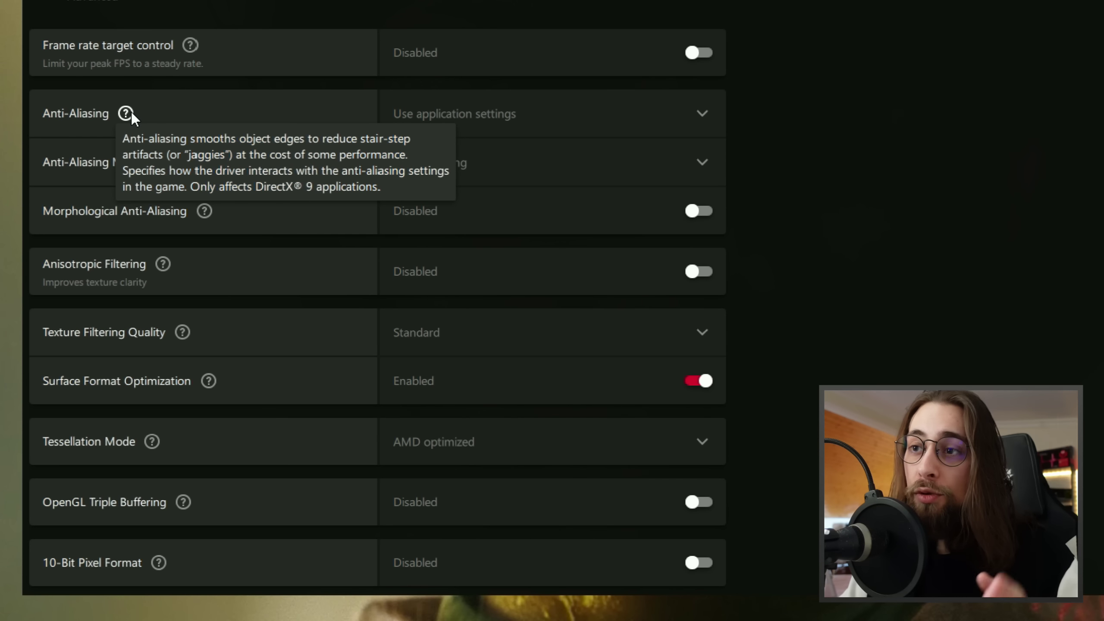
pyautogui.moveTo(199, 215)
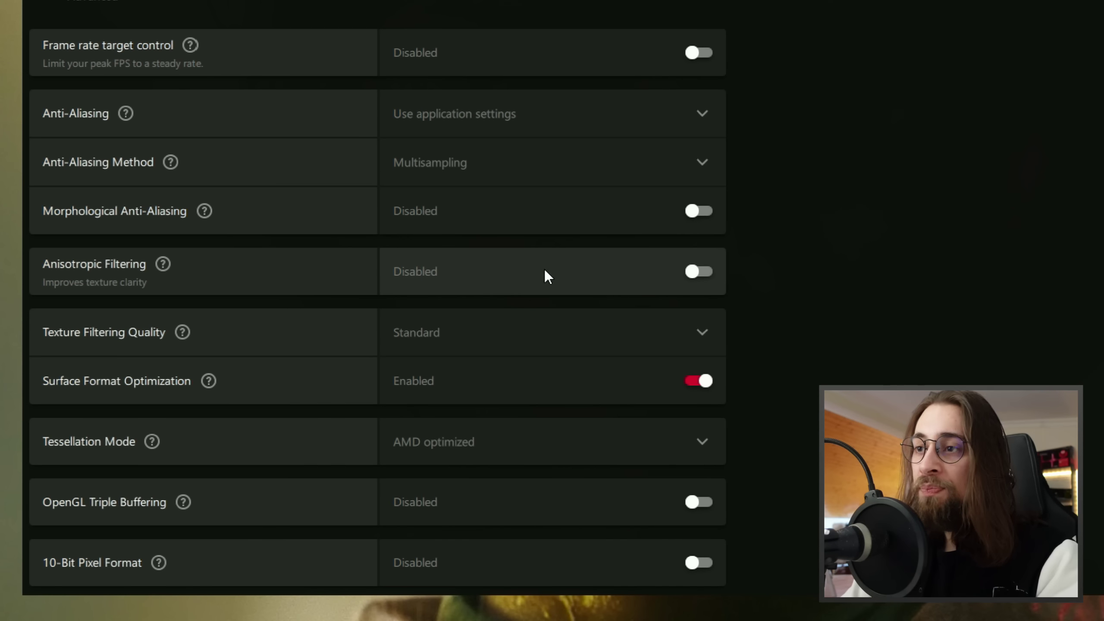
pyautogui.moveTo(162, 264)
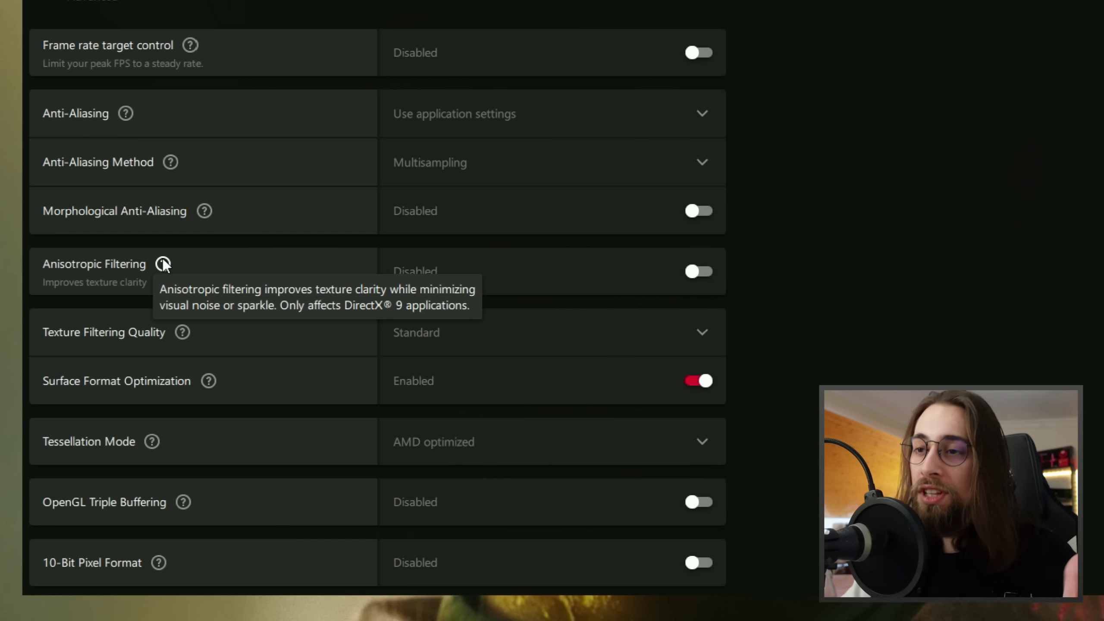
pyautogui.moveTo(195, 329)
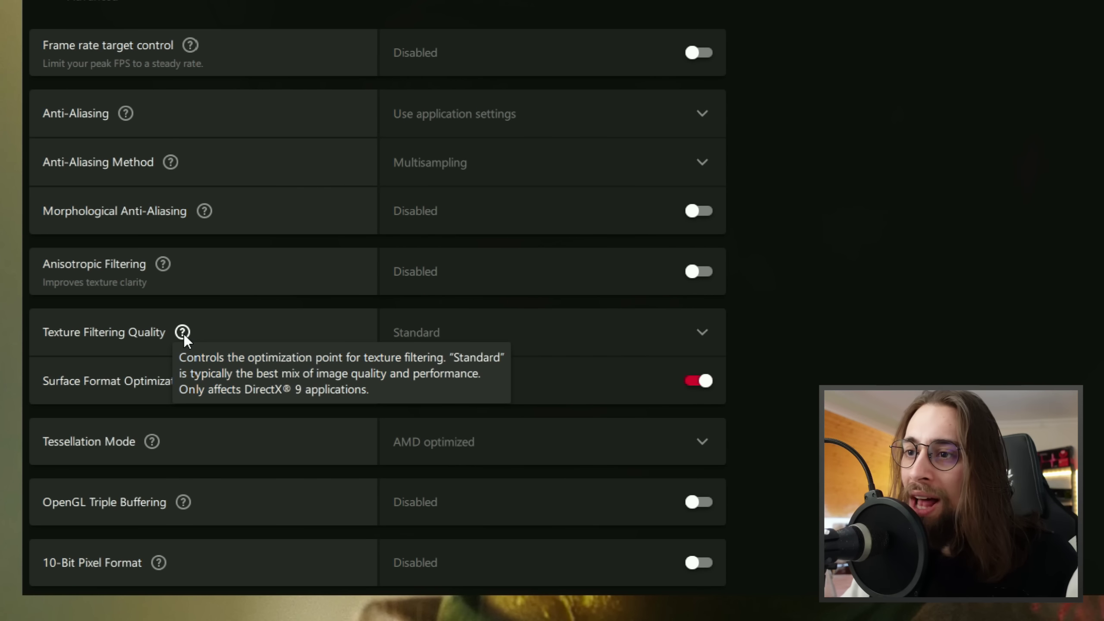
pyautogui.moveTo(210, 380)
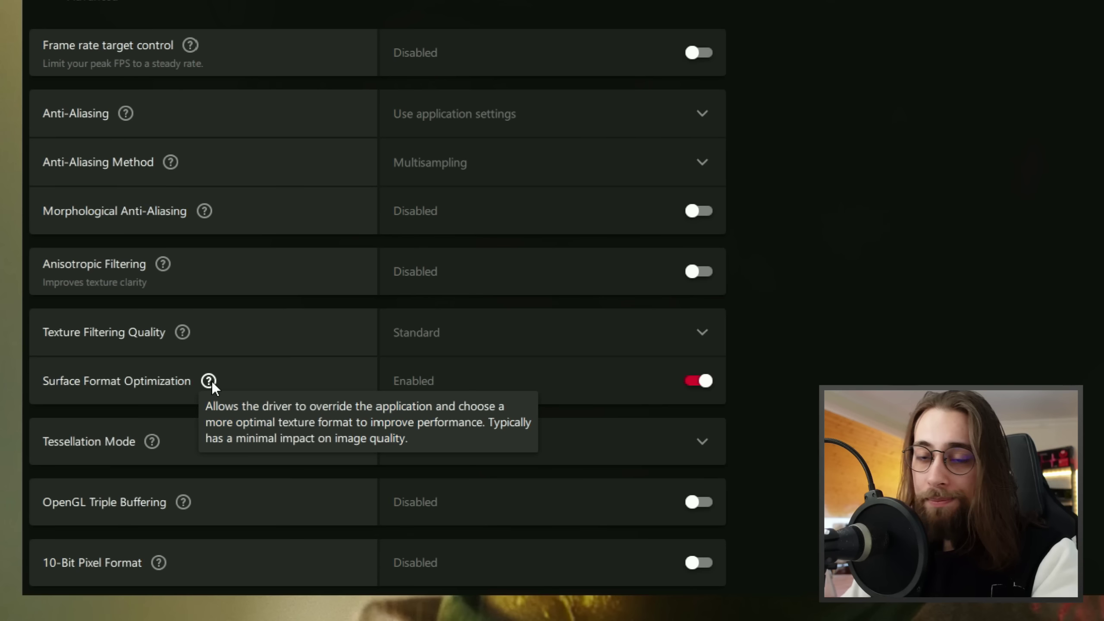
pyautogui.scroll(-3, 213, 389)
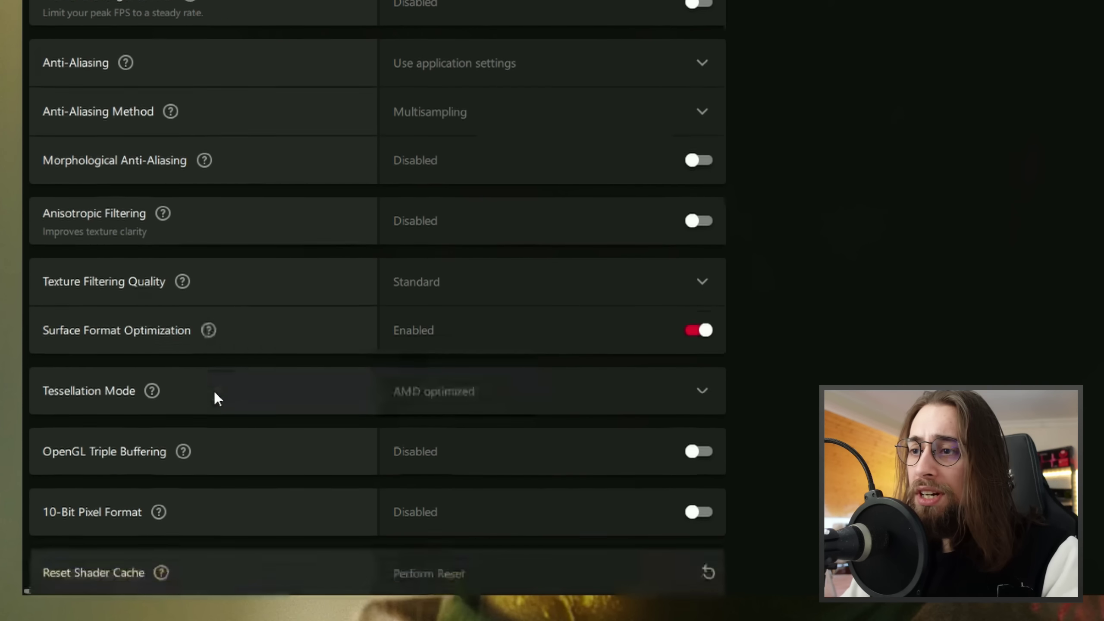
pyautogui.moveTo(150, 337)
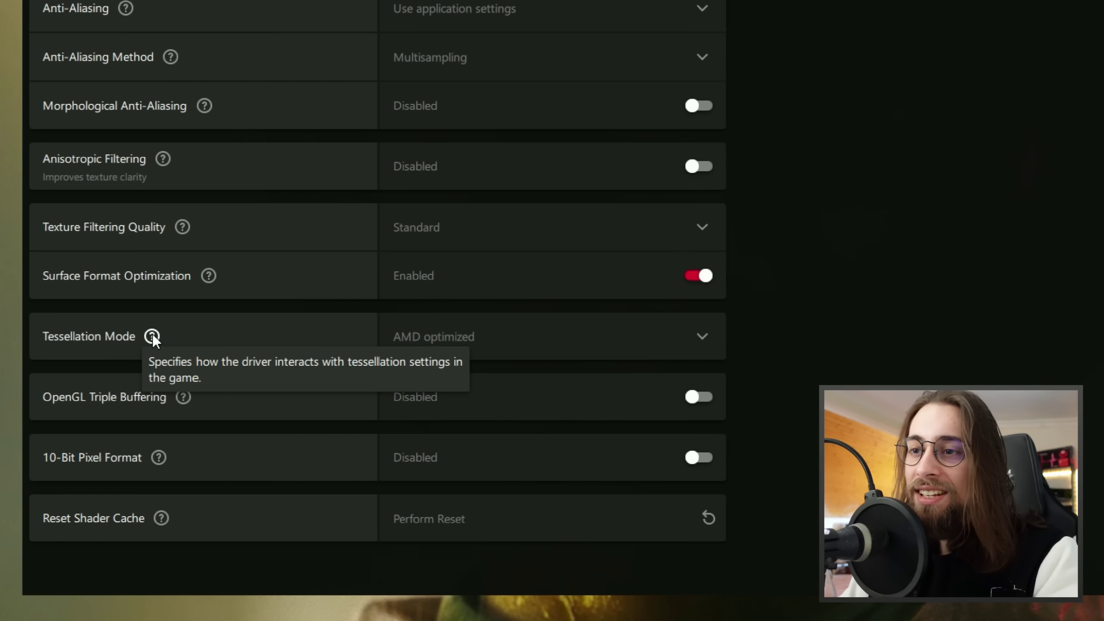
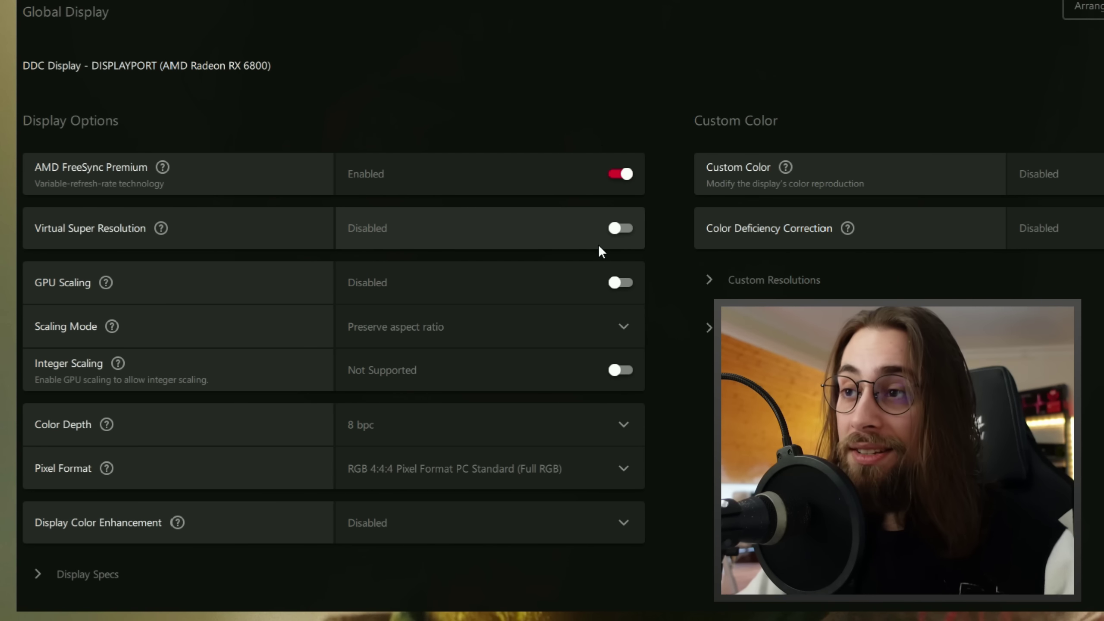
# Read the GPU Scaling explanation, review the Scaling Mode options and choose Preserve aspect ratio.
pyautogui.moveTo(106, 283)
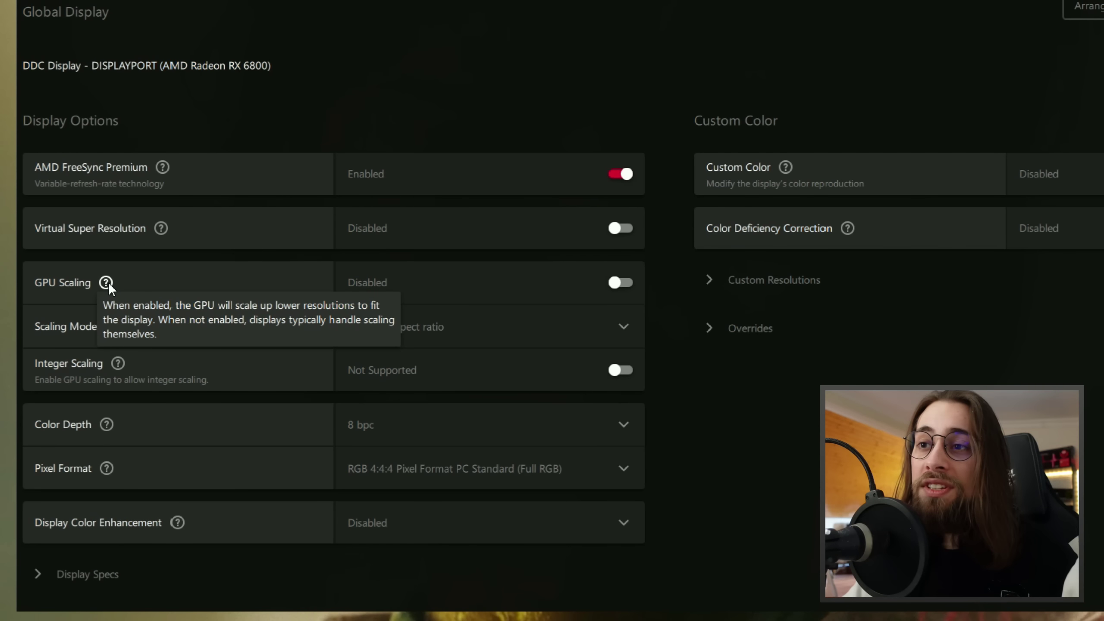
pyautogui.moveTo(109, 280)
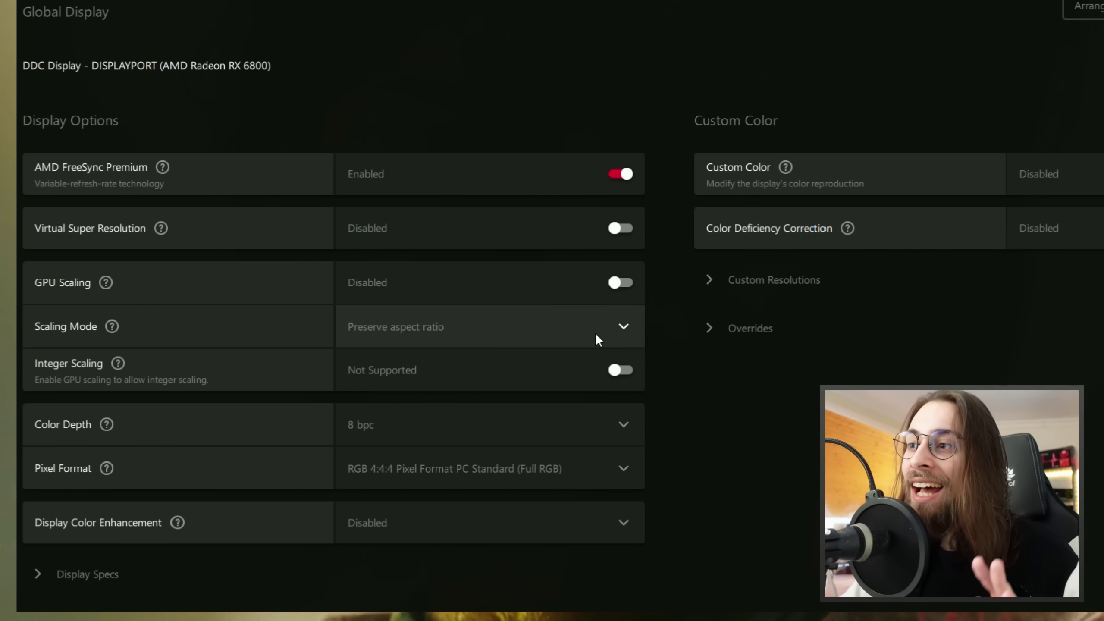
pyautogui.click(617, 327)
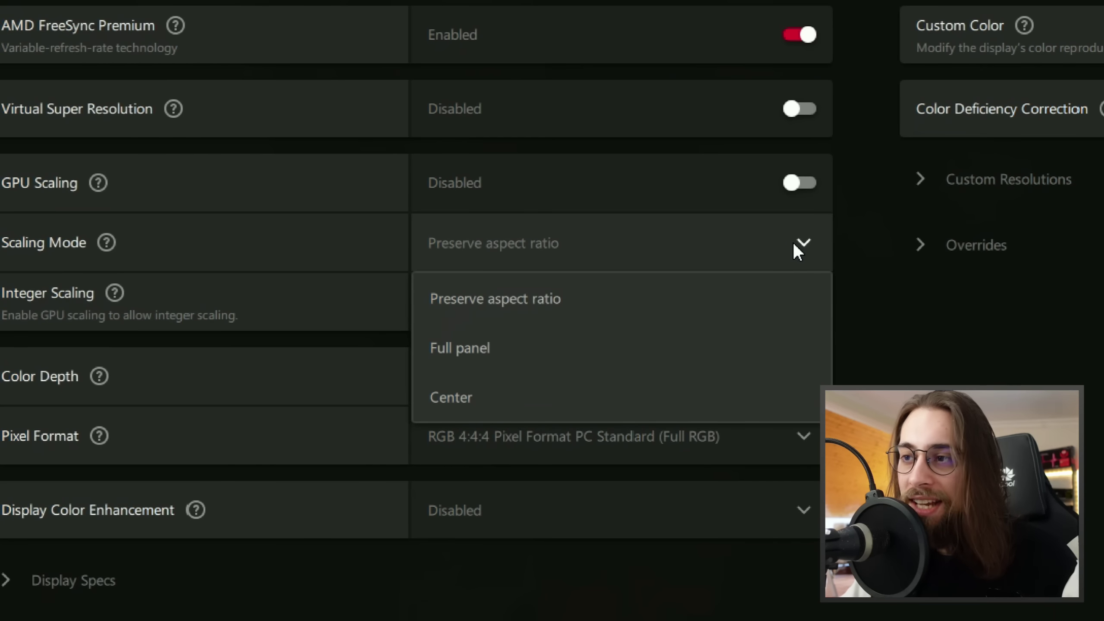
pyautogui.click(646, 299)
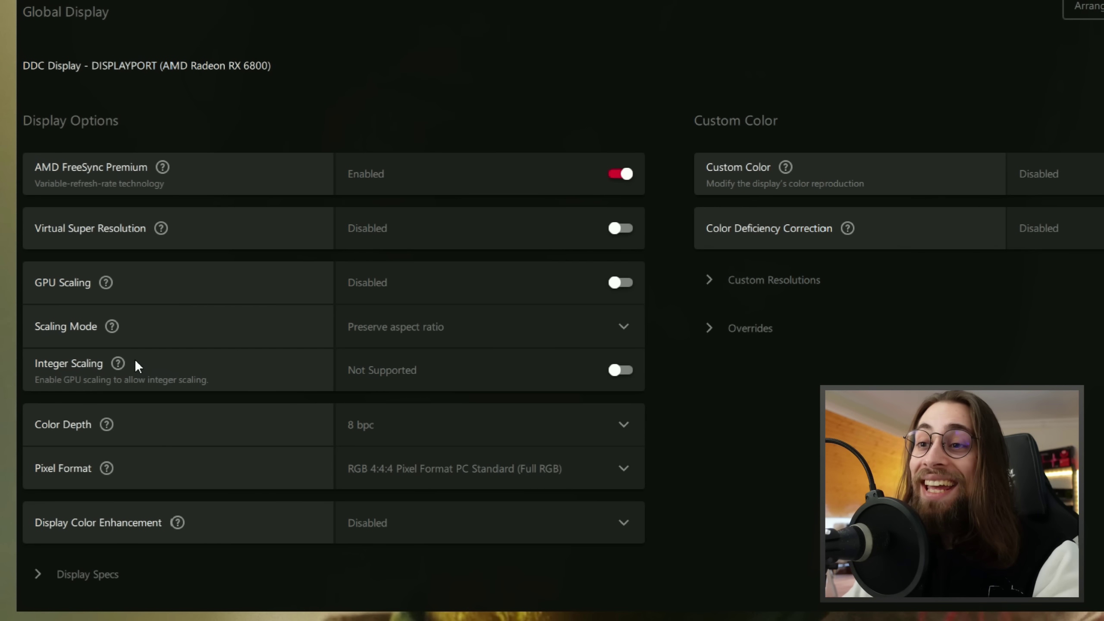
# Read the Integer Scaling explanation, then review the Color Depth options and choose 8 bpc.
pyautogui.moveTo(118, 364)
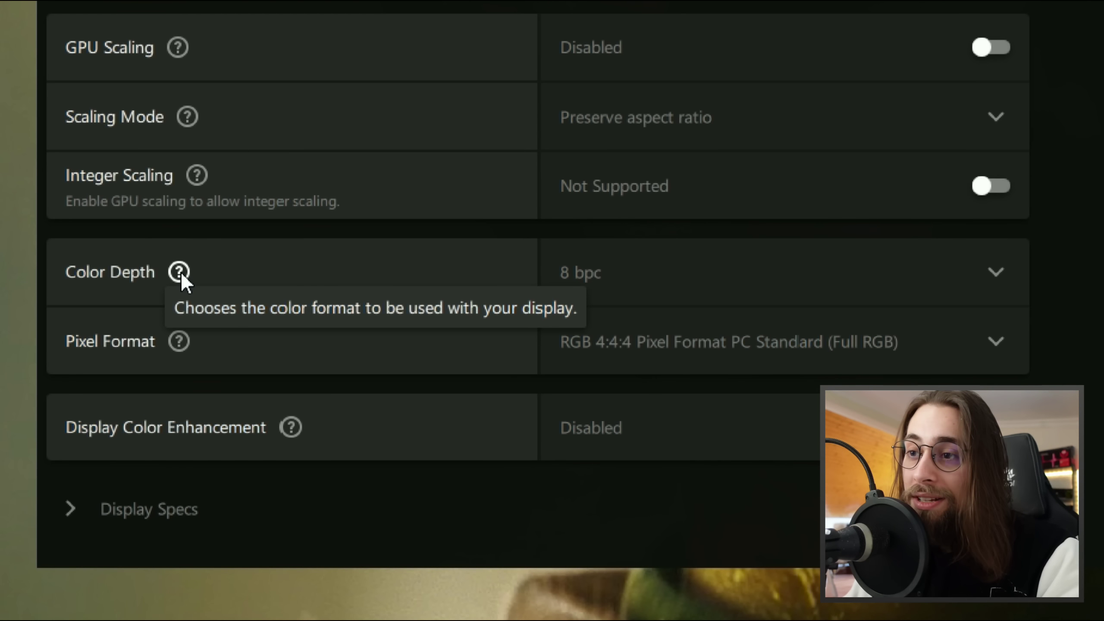
pyautogui.click(717, 287)
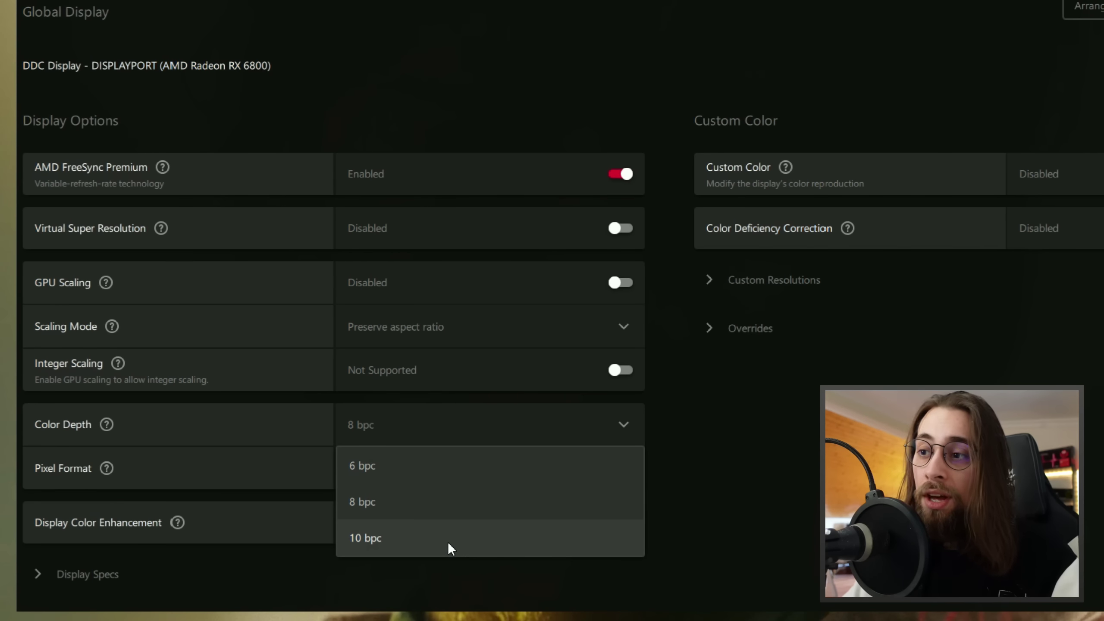
pyautogui.click(448, 512)
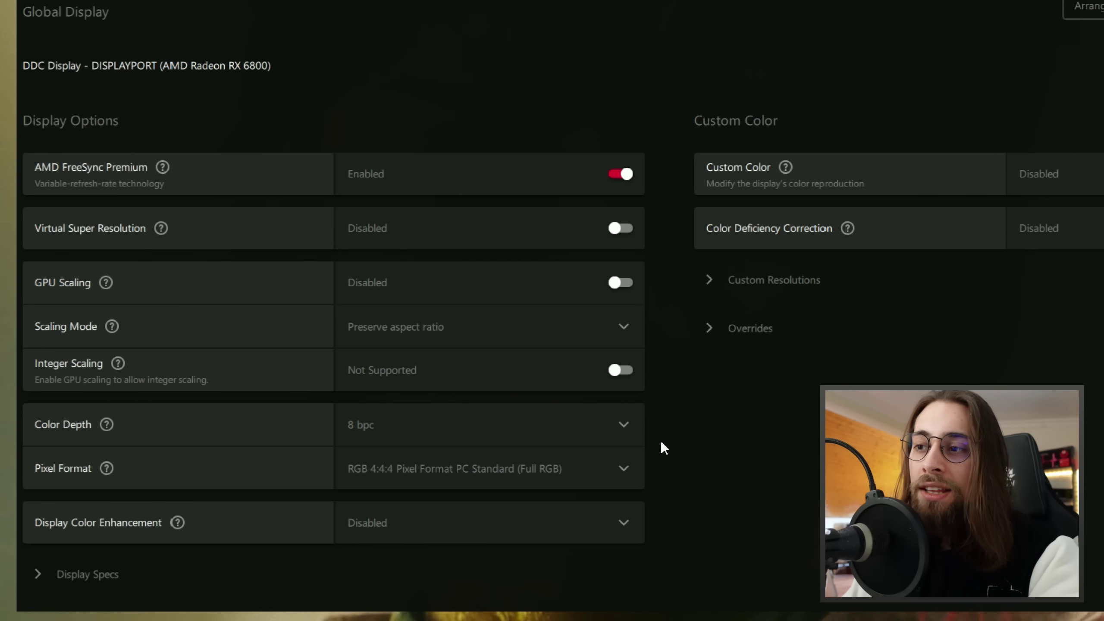
pyautogui.click(564, 439)
pyautogui.click(596, 432)
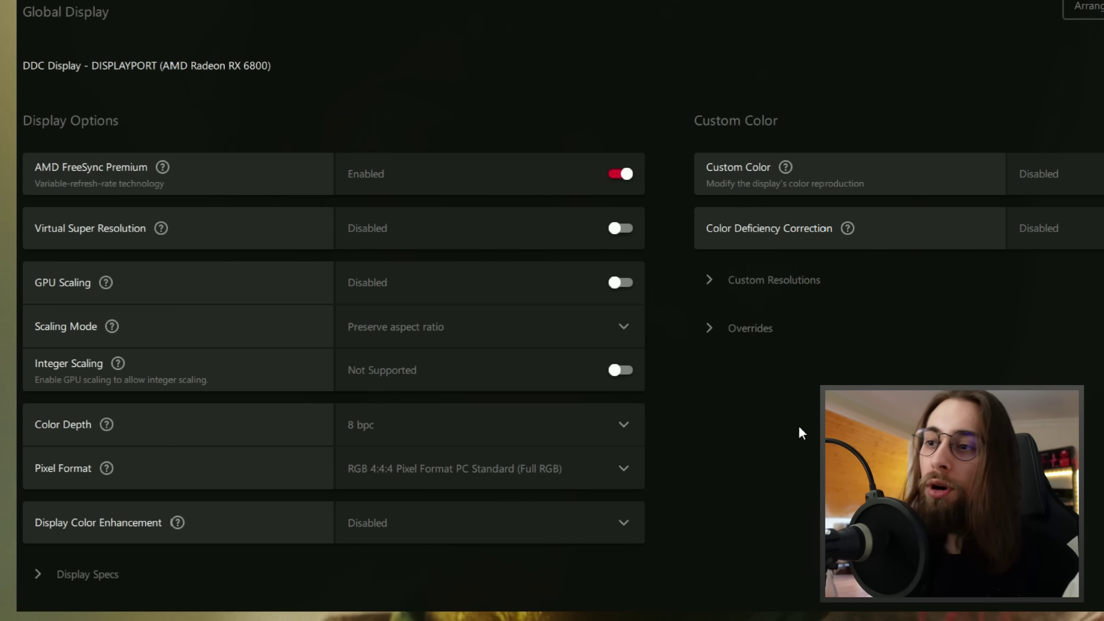
# Review the Pixel Format options and choose RGB 4:4:4 Pixel Format PC Standard (Full RGB).
pyautogui.moveTo(107, 469)
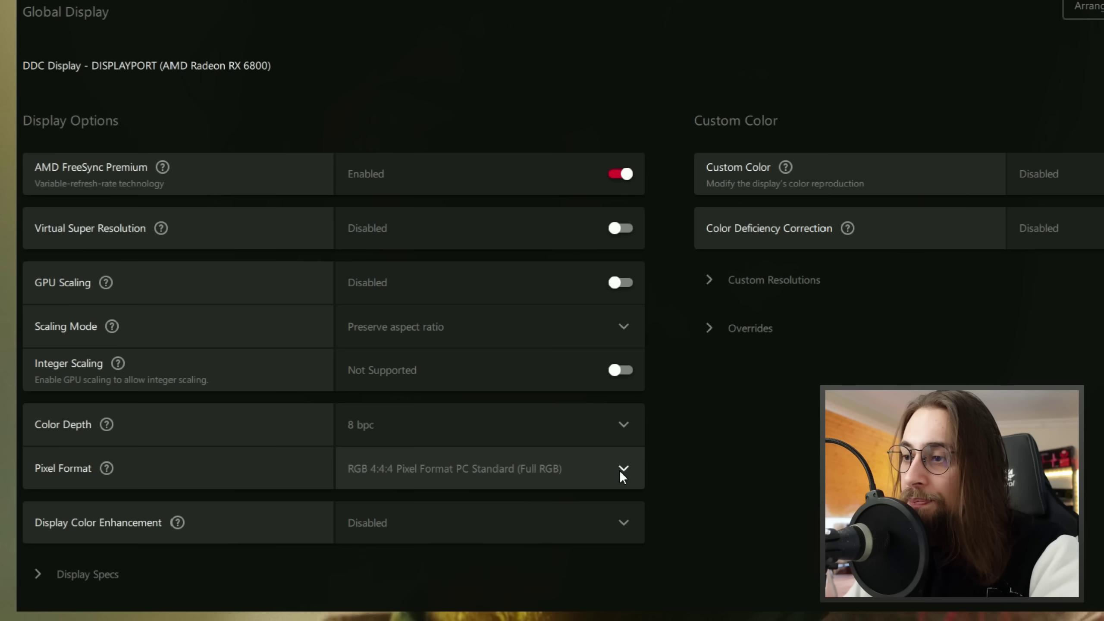
pyautogui.click(969, 342)
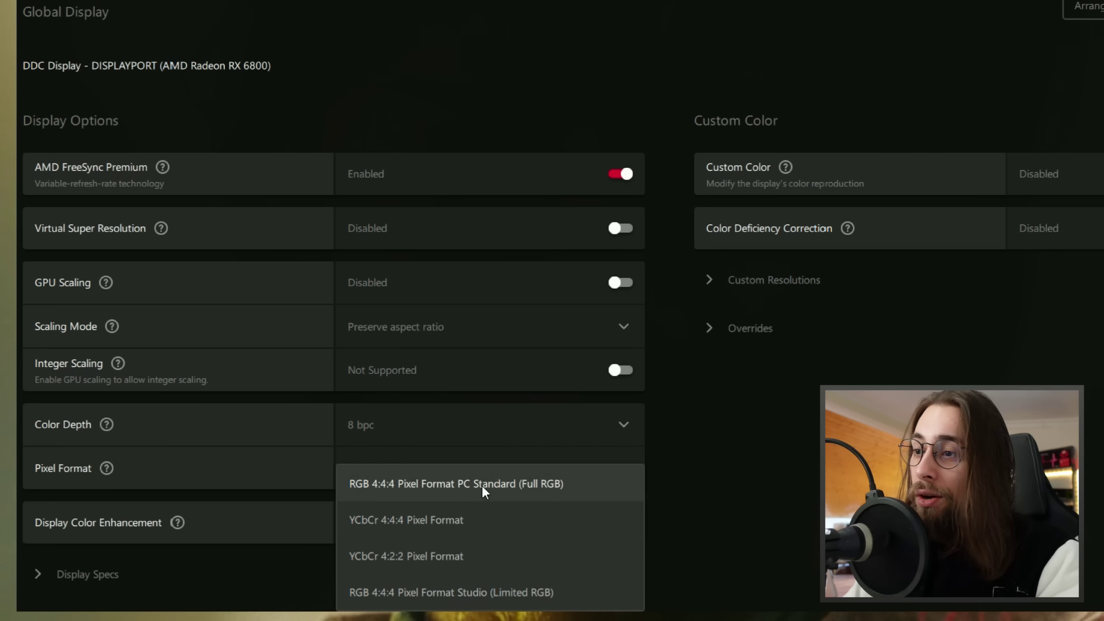
pyautogui.click(495, 480)
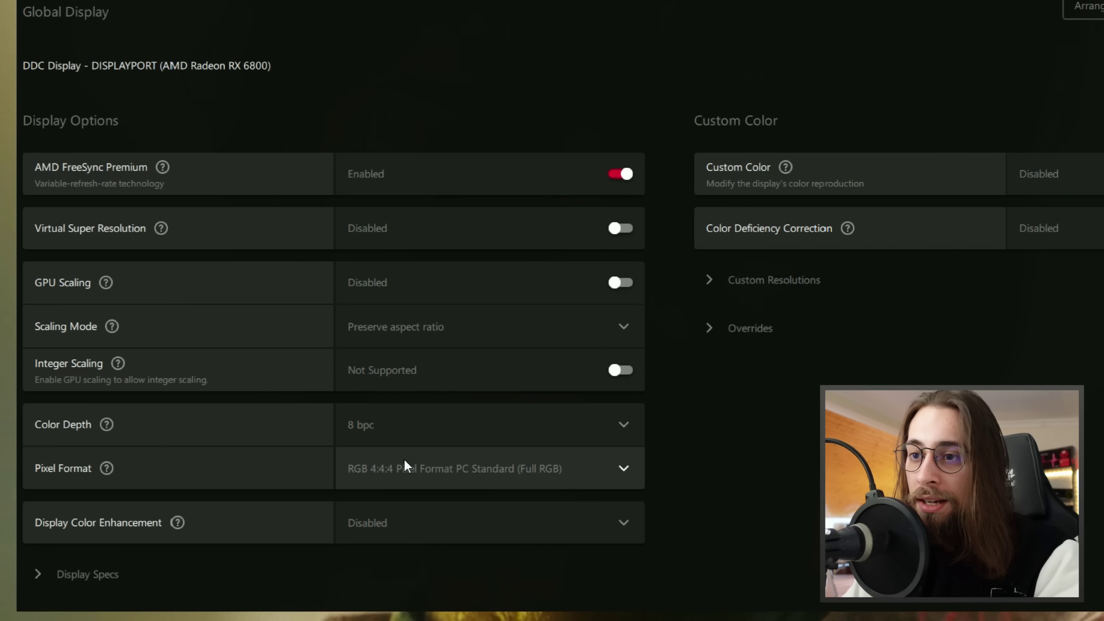
# Read the Display Color Enhancement explanation and try the Vivid Gaming option.
pyautogui.moveTo(170, 525)
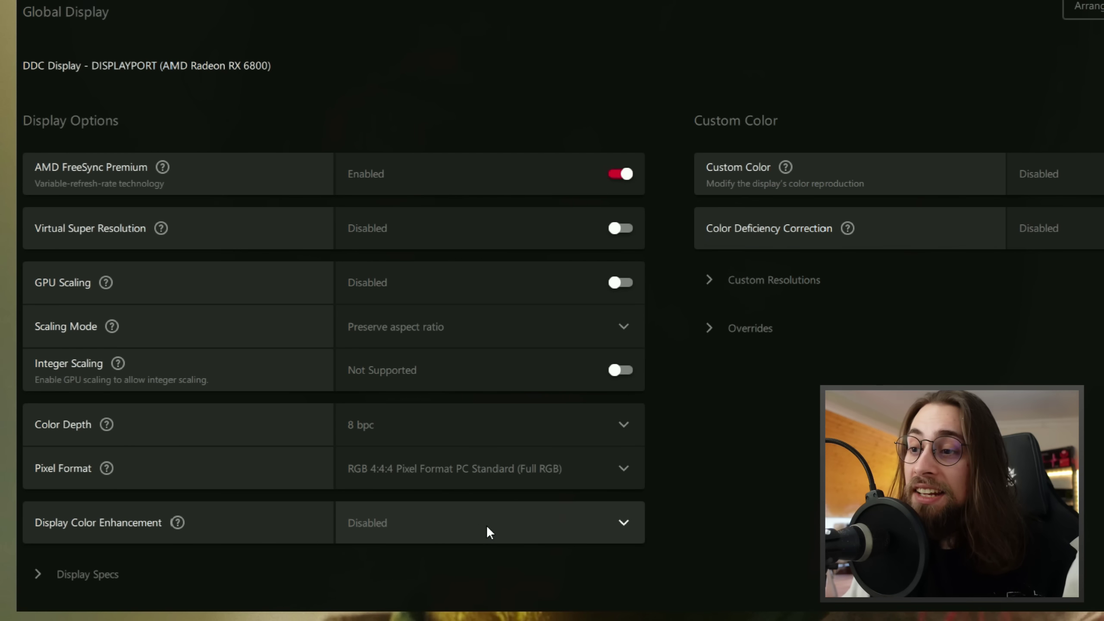
pyautogui.click(790, 382)
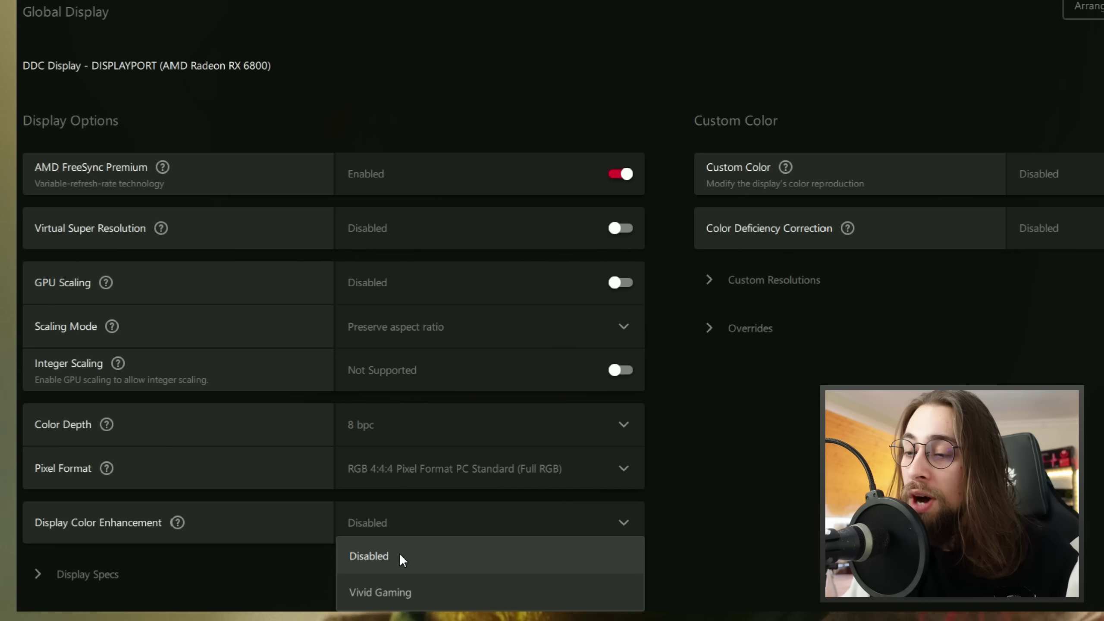
pyautogui.click(417, 593)
pyautogui.scroll(-1, 685, 521)
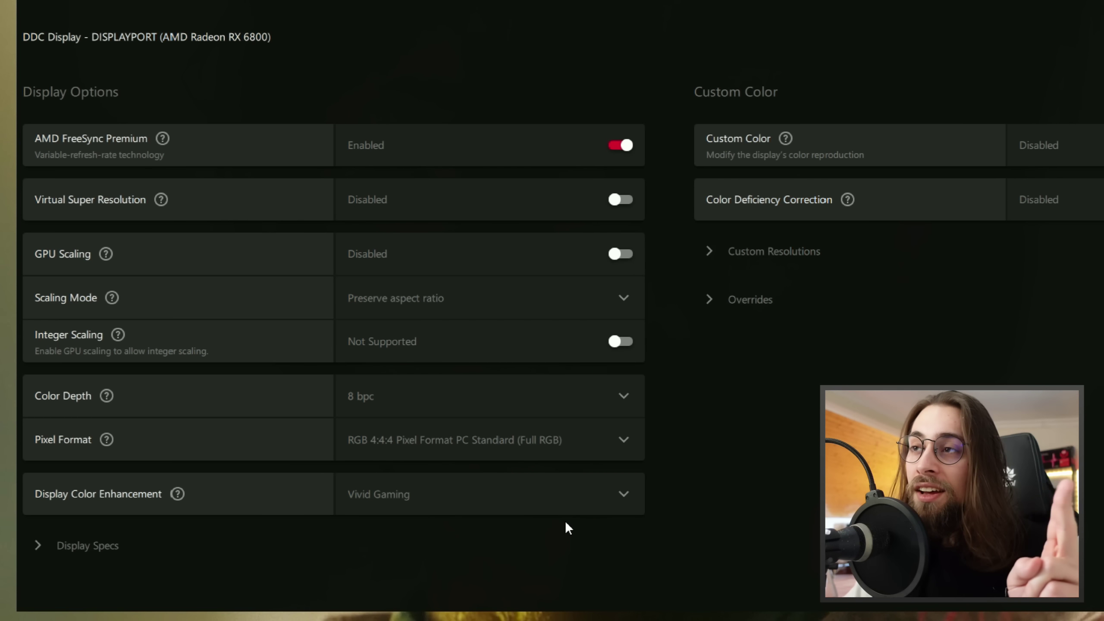
# Switch Display Color Enhancement between Disabled and Vivid Gaming to compare them, finishing with Disabled.
pyautogui.click(583, 500)
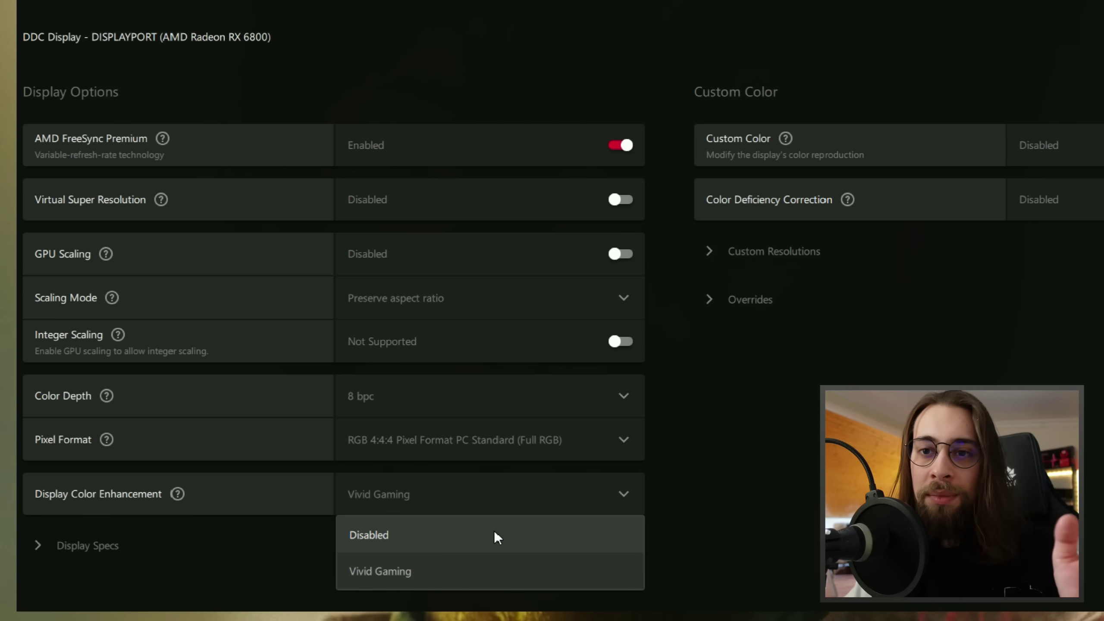
pyautogui.click(453, 539)
pyautogui.click(483, 491)
pyautogui.click(443, 565)
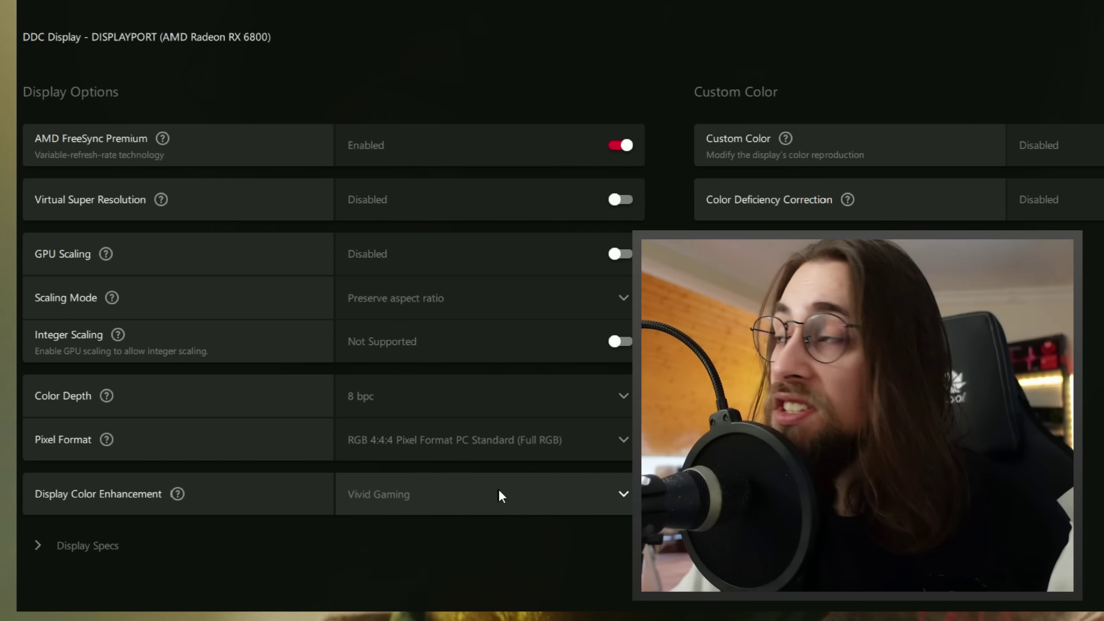
pyautogui.click(498, 488)
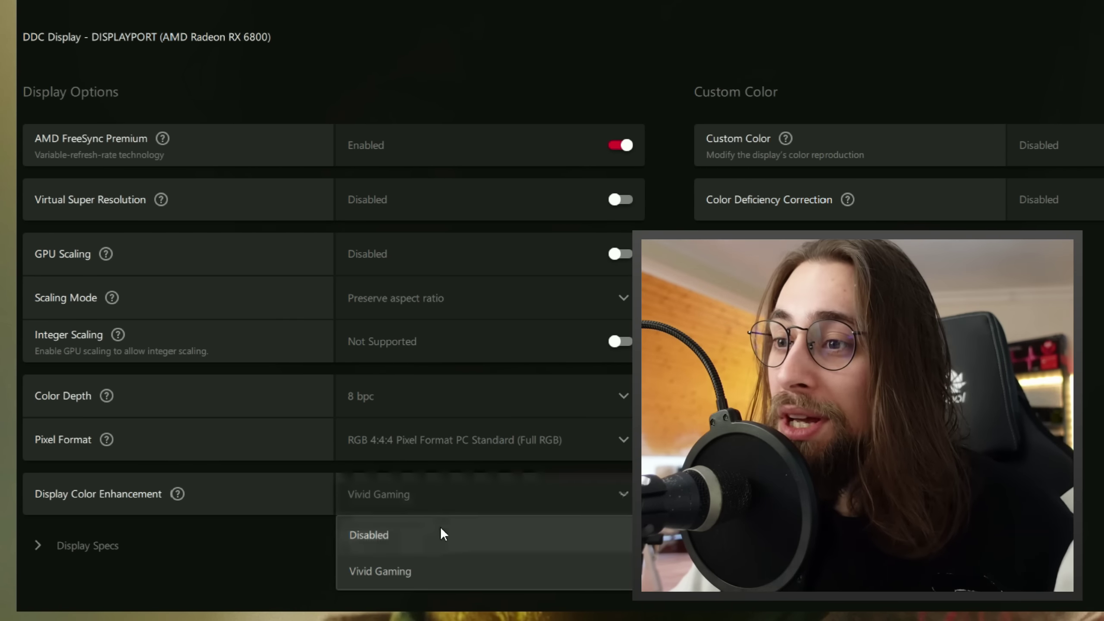
pyautogui.click(440, 526)
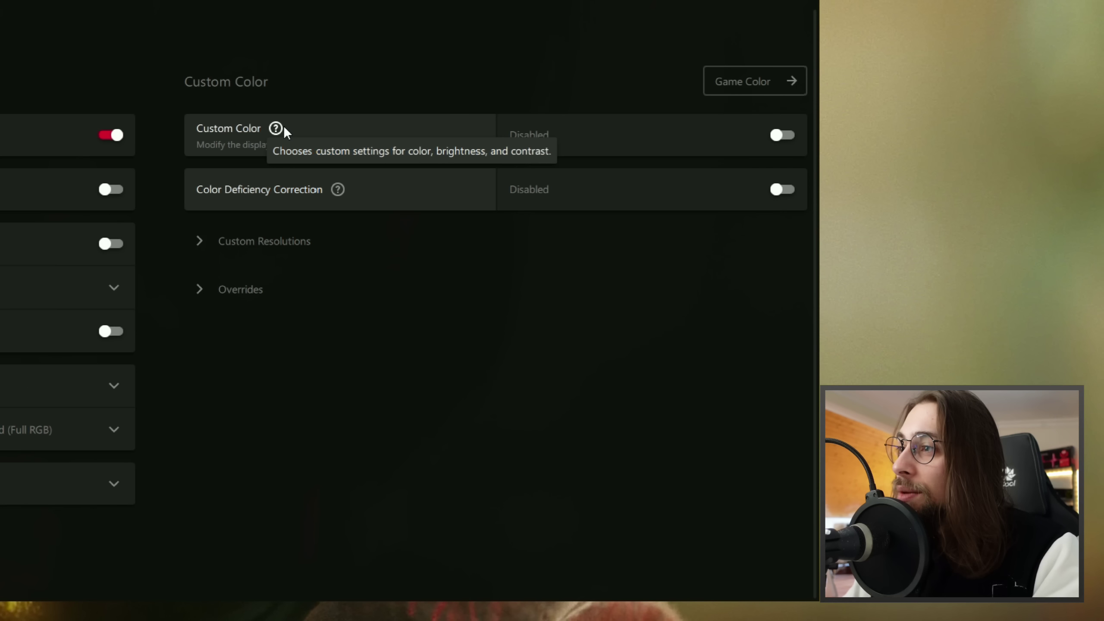
# Enable Custom Color to examine its color temperature, brightness, hue, contrast and saturation controls, and disable it again.
pyautogui.click(778, 135)
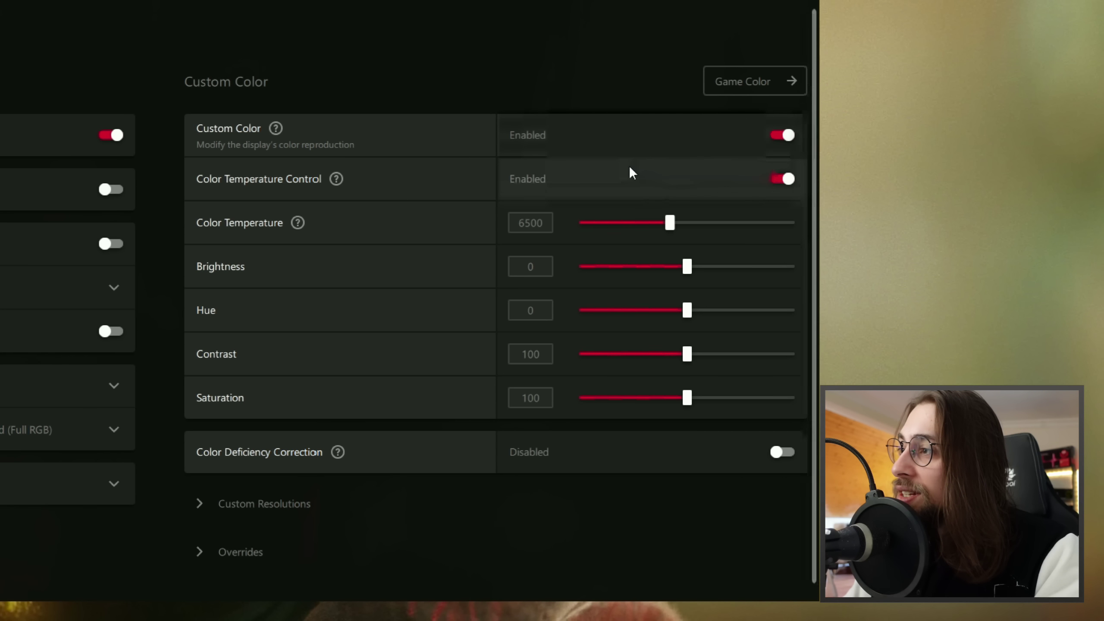
pyautogui.scroll(-1, 629, 167)
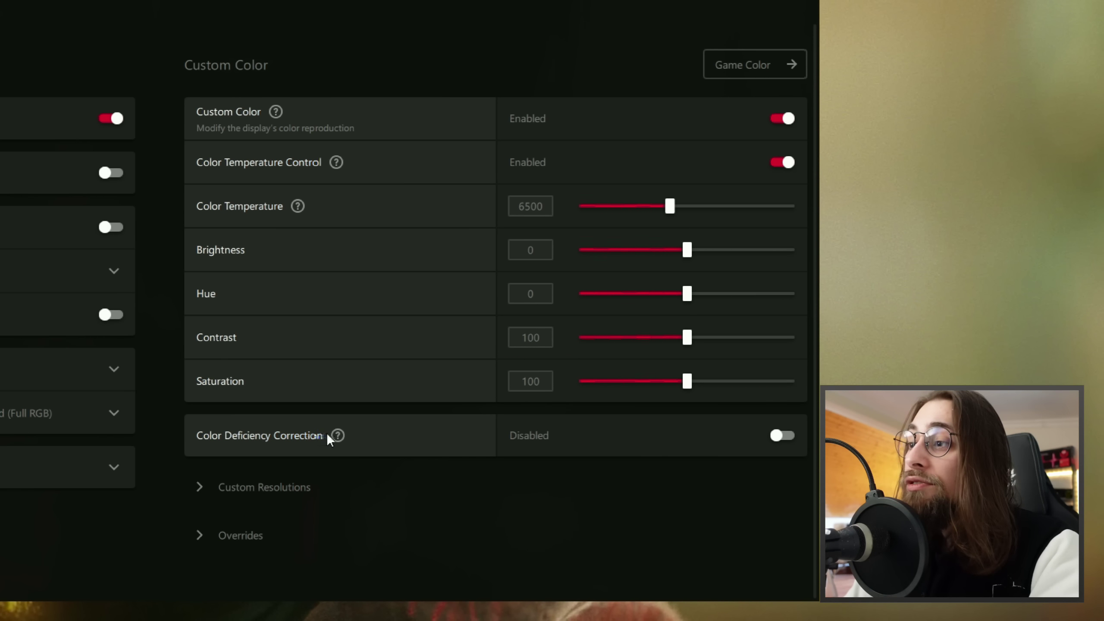
pyautogui.click(779, 121)
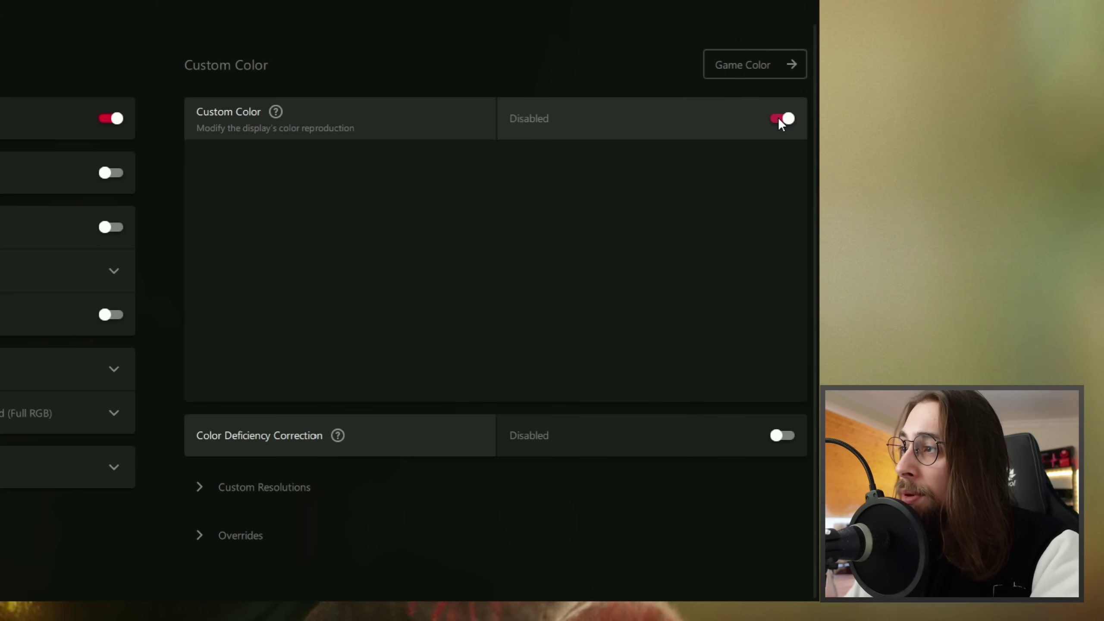
# Enable Color Deficiency Correction, read the Protanopia and Tritanopia explanations, and disable the correction again.
pyautogui.moveTo(346, 192)
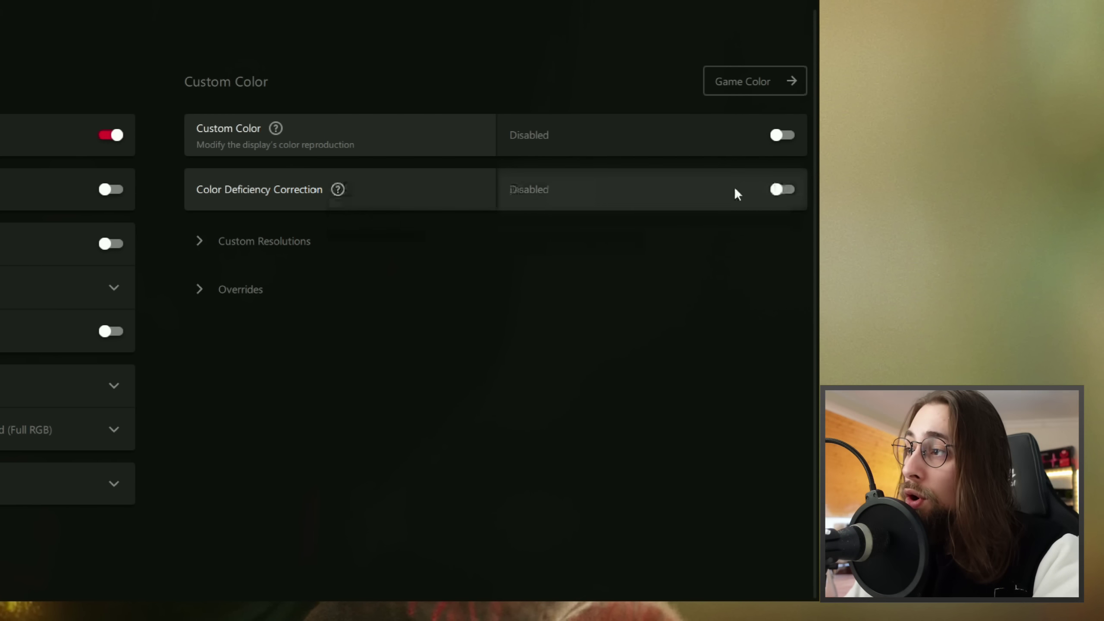
pyautogui.click(779, 189)
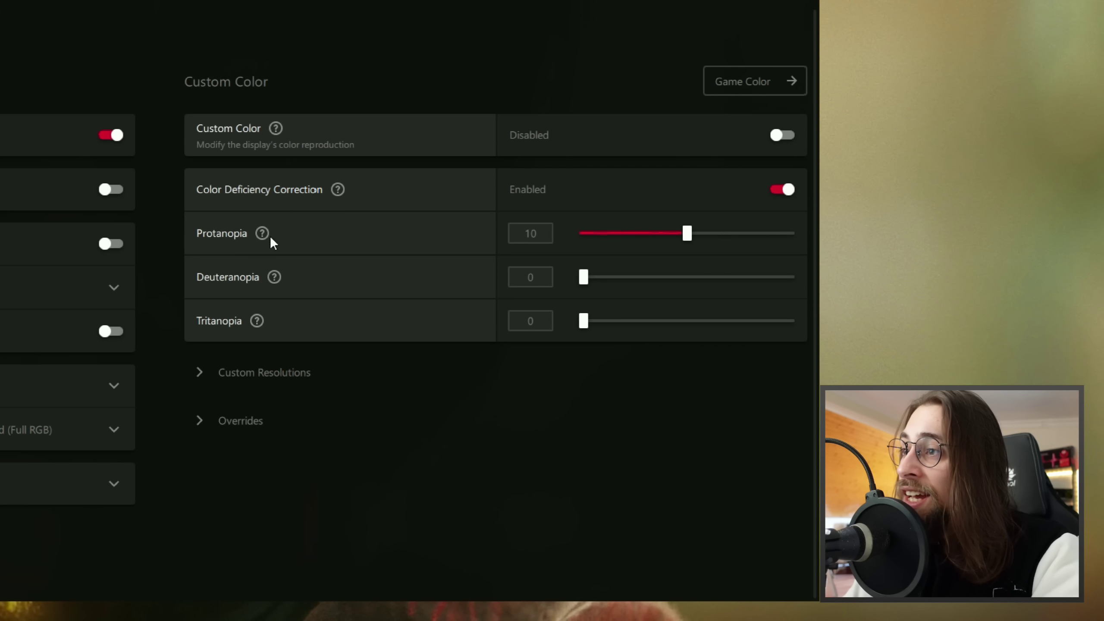
pyautogui.moveTo(262, 235)
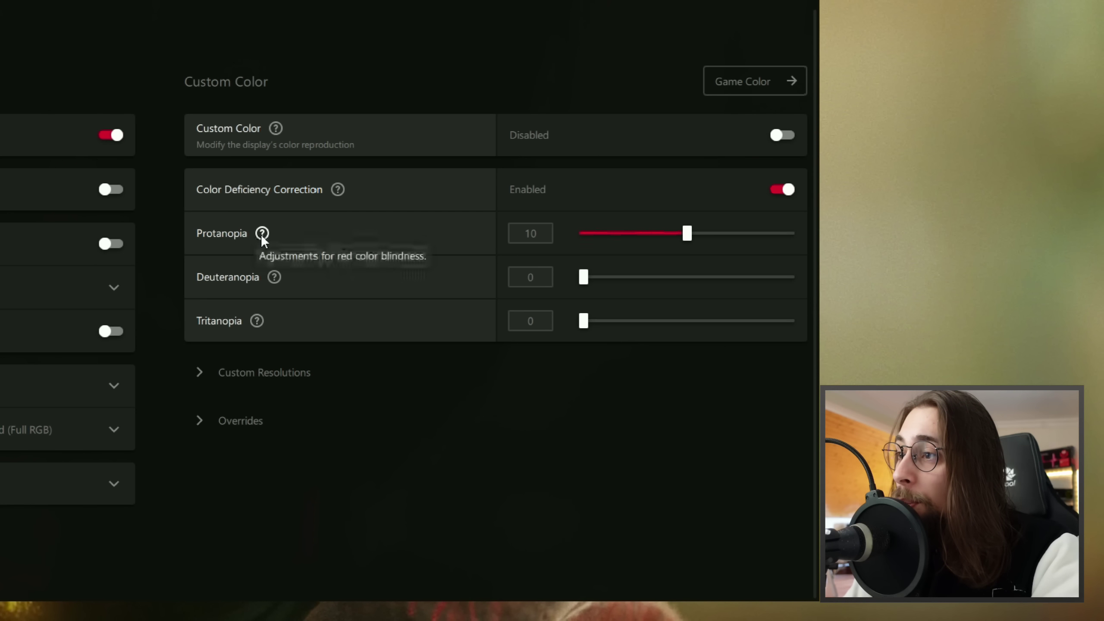
pyautogui.moveTo(257, 322)
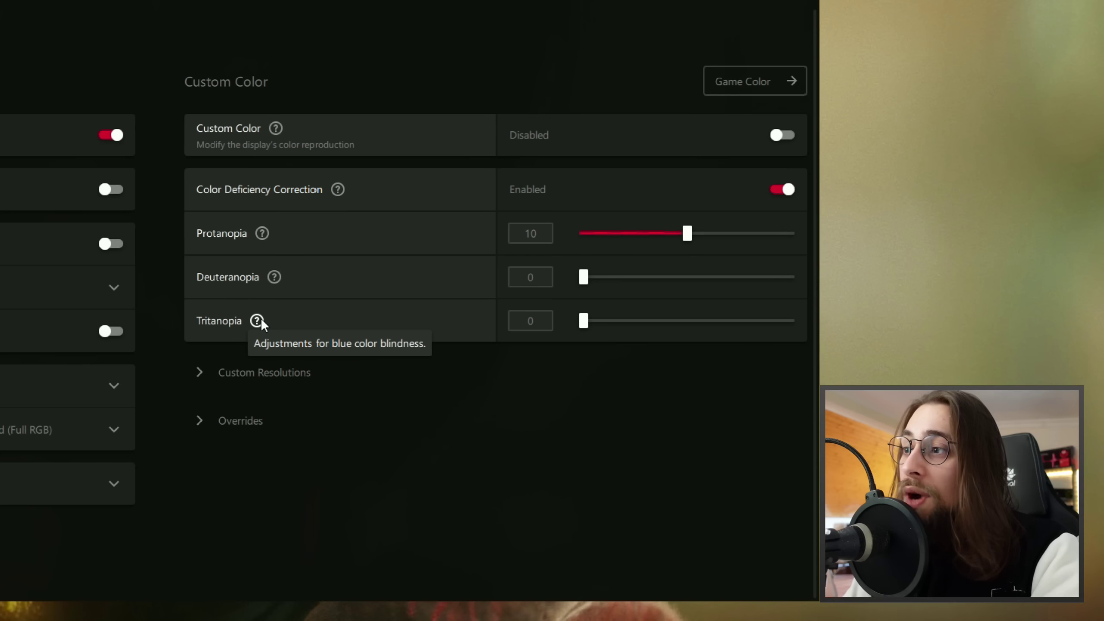
pyautogui.click(782, 190)
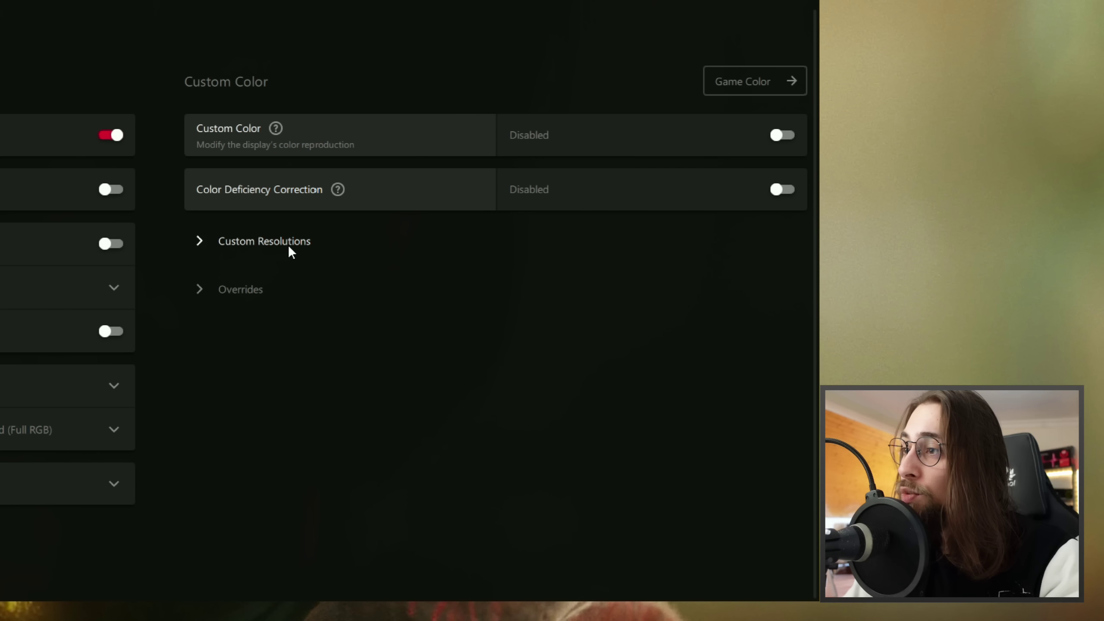
# Expand the Custom Resolutions and Overrides sections of the display settings to examine what they require.
pyautogui.click(270, 241)
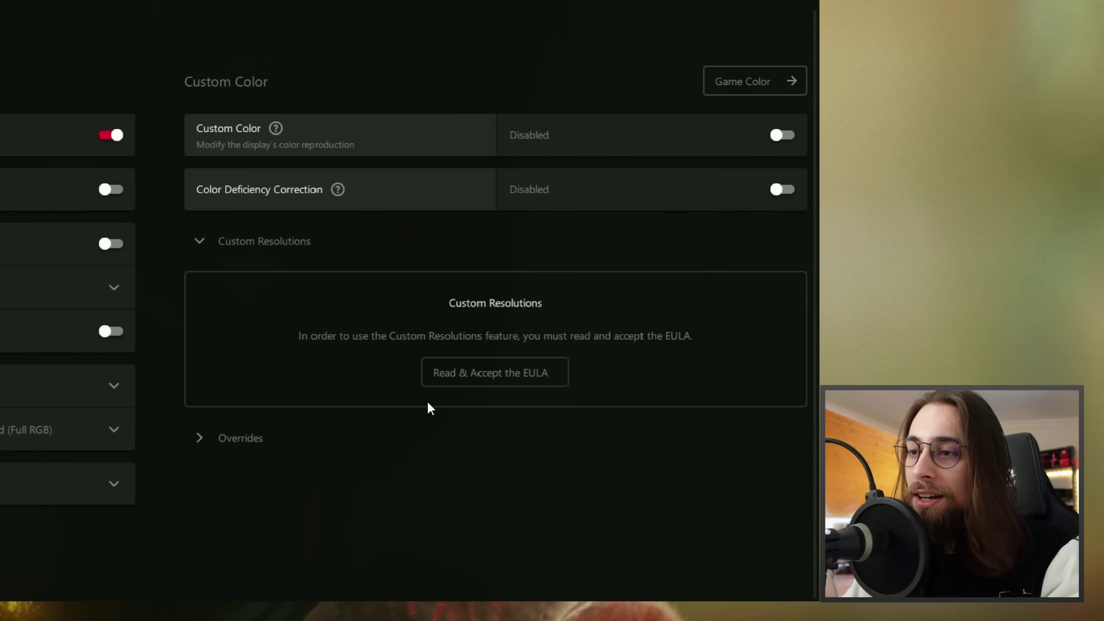
pyautogui.click(243, 438)
pyautogui.scroll(-1, 403, 419)
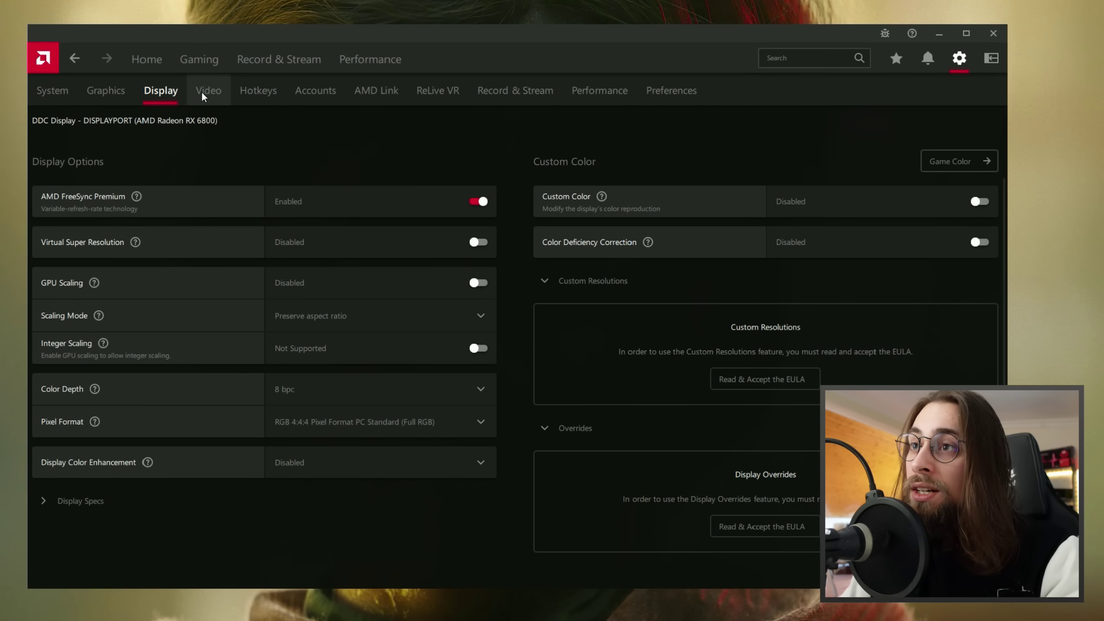
# Review the available video profiles, and look through the media, recording and graphics hotkey assignments.
pyautogui.click(208, 90)
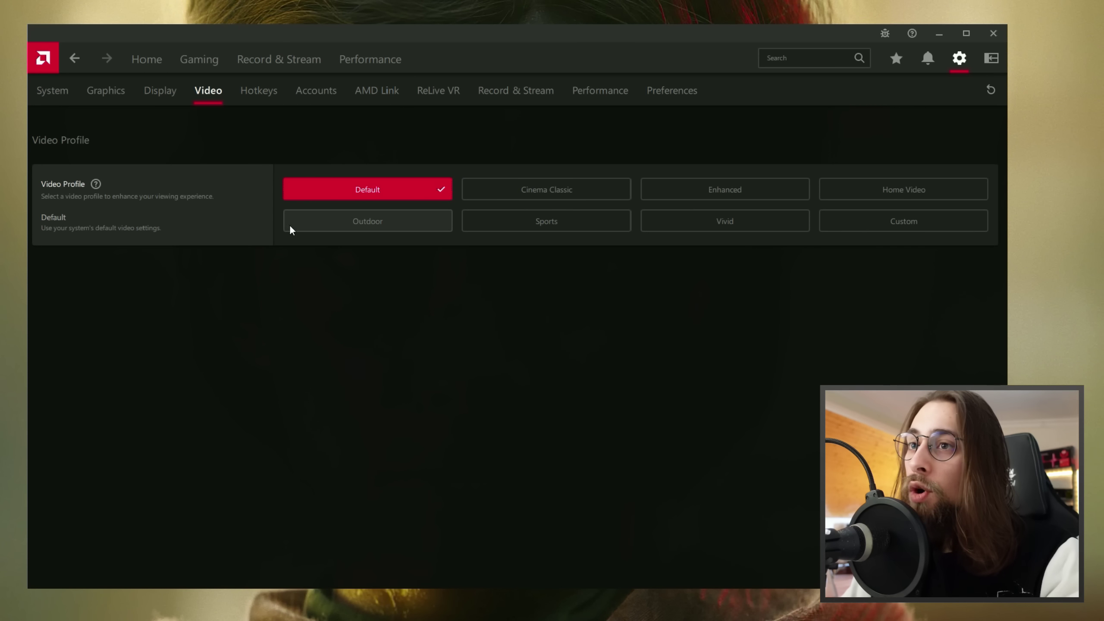
pyautogui.moveTo(96, 184)
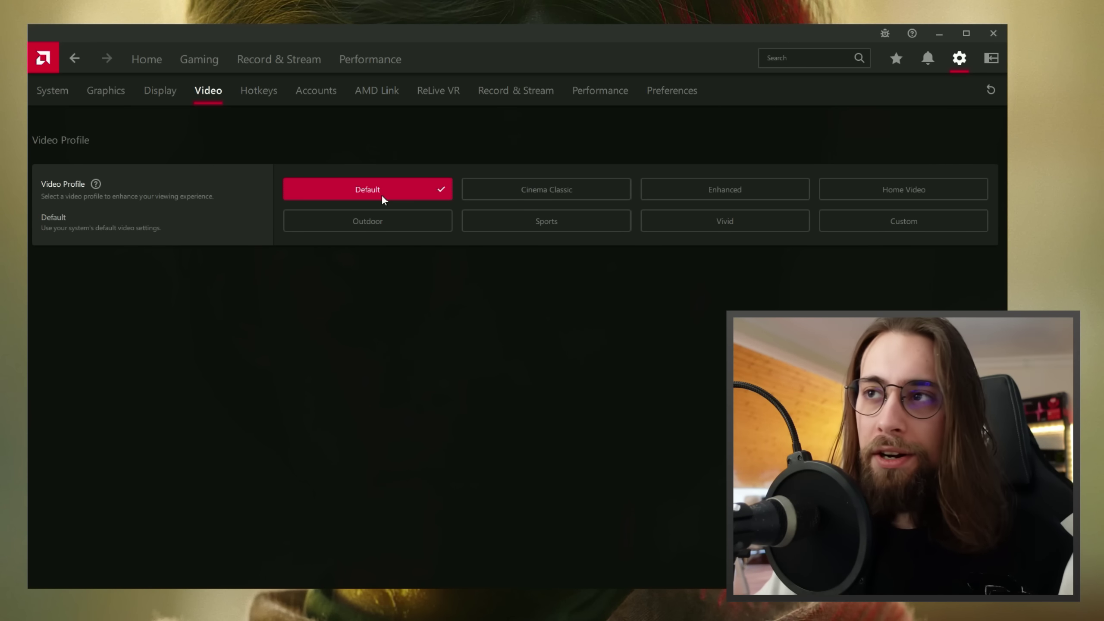
pyautogui.click(247, 90)
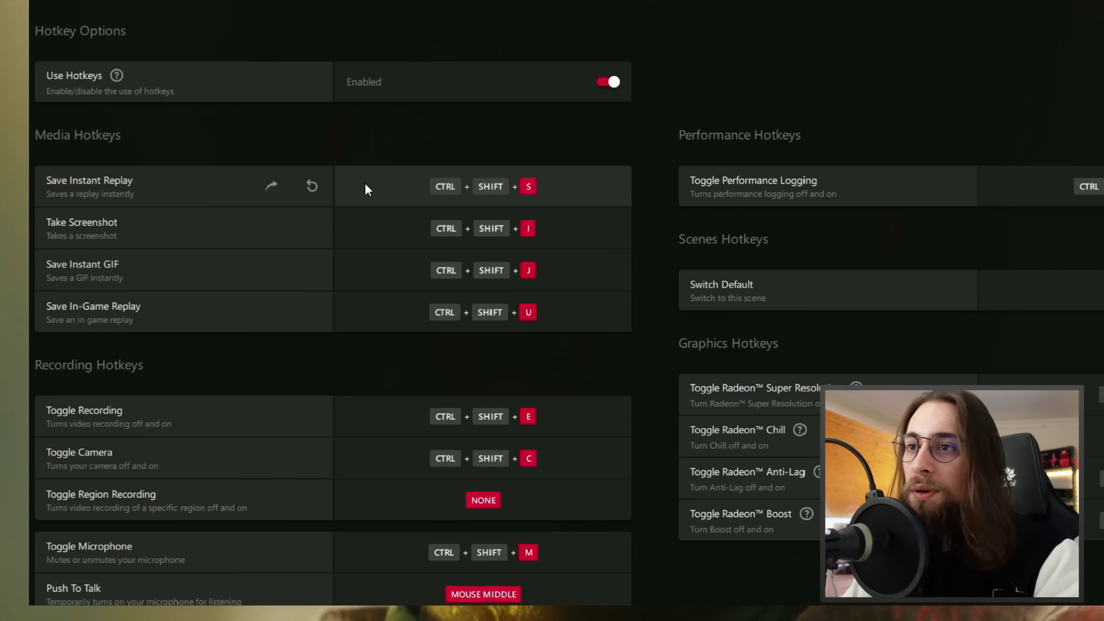
pyautogui.scroll(-3, 417, 242)
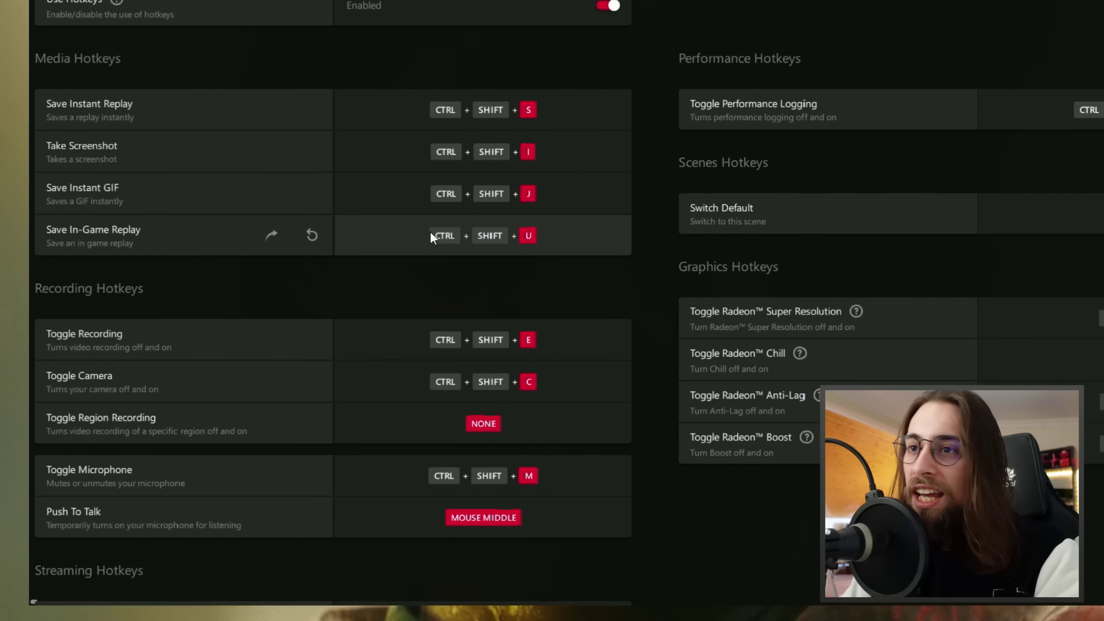
pyautogui.scroll(-2, 413, 196)
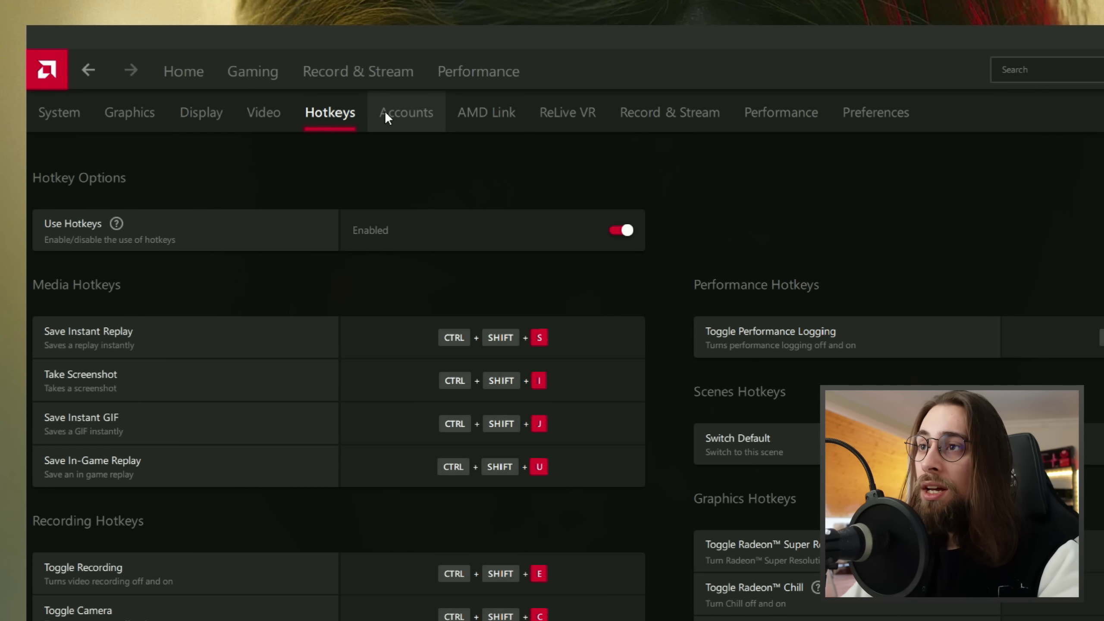
# Look over the connectable accounts, the AMD Link page and the ReLive VR page.
pyautogui.click(395, 117)
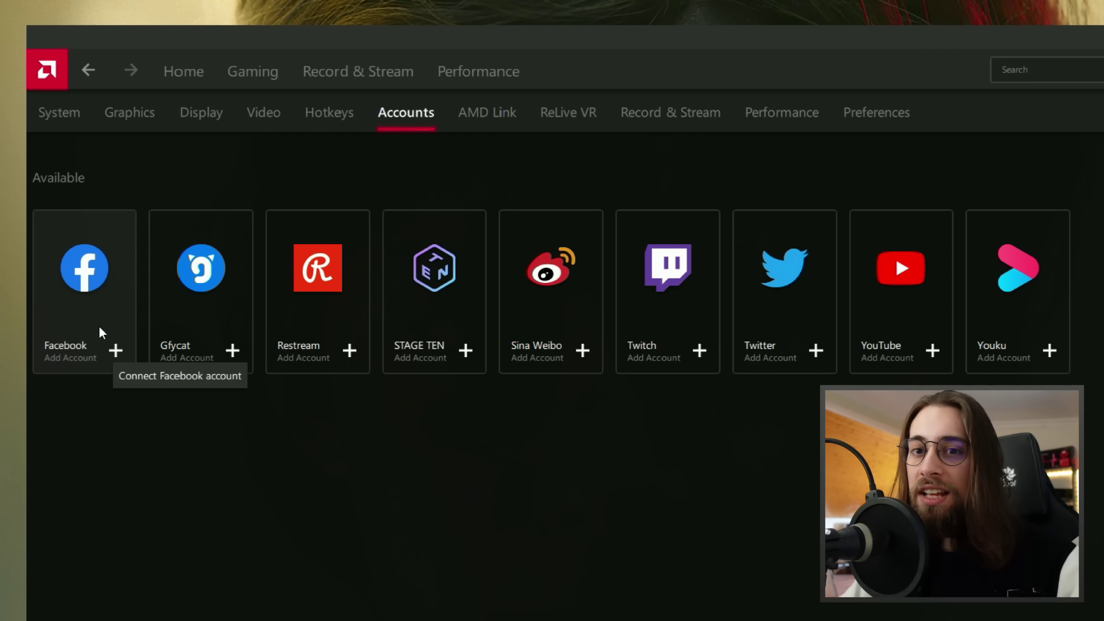
pyautogui.click(487, 115)
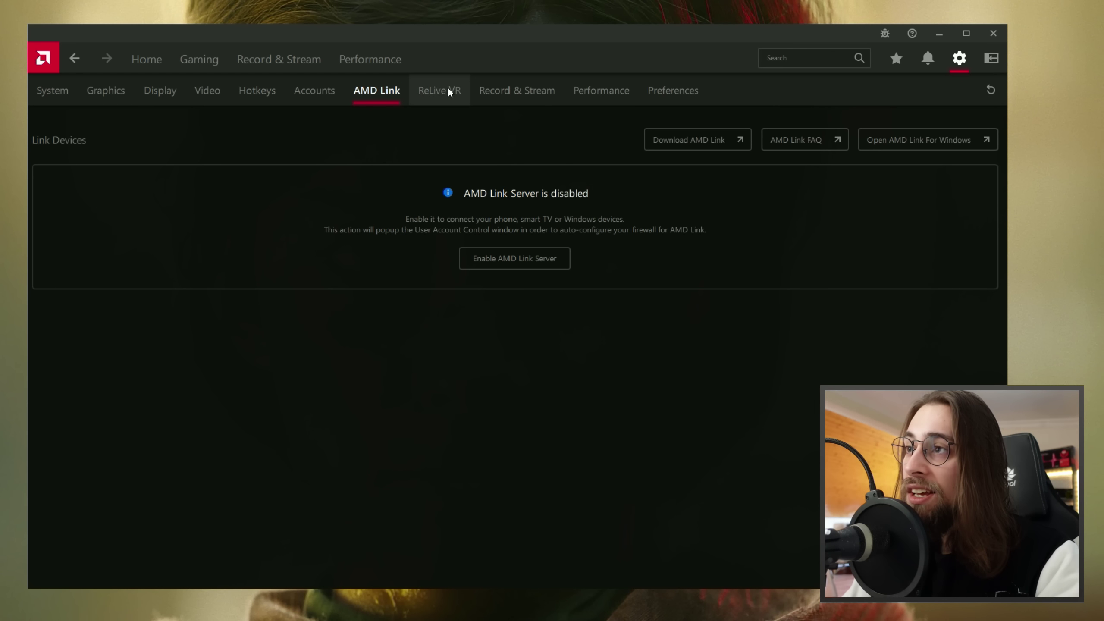
pyautogui.click(449, 92)
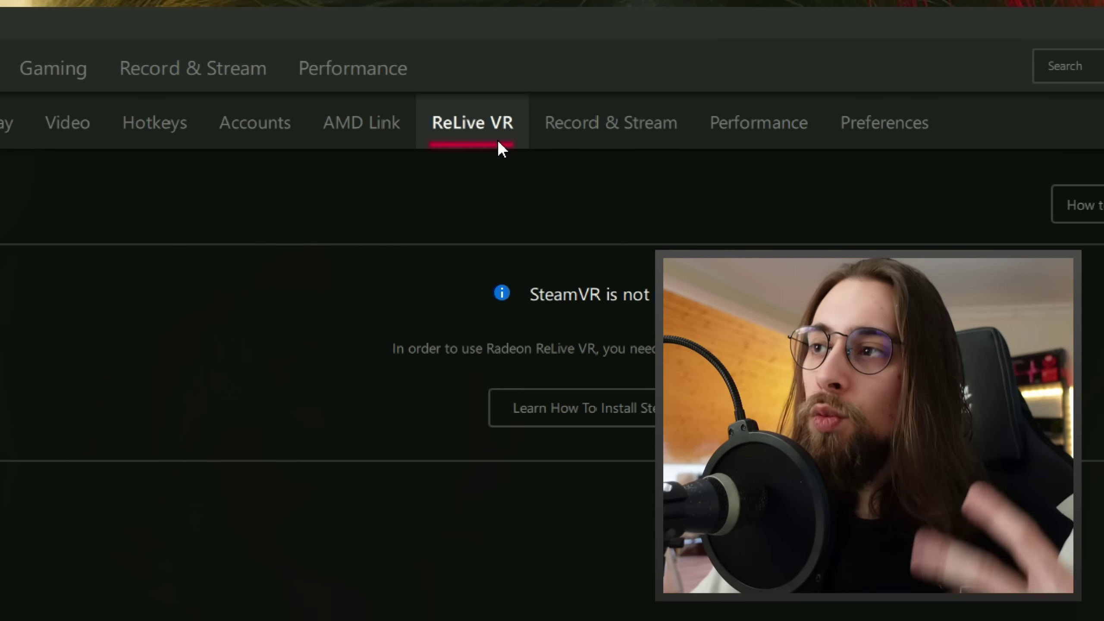
# Open the Record & Stream settings and examine the recording options, especially the video and audio bit rates.
pyautogui.click(596, 143)
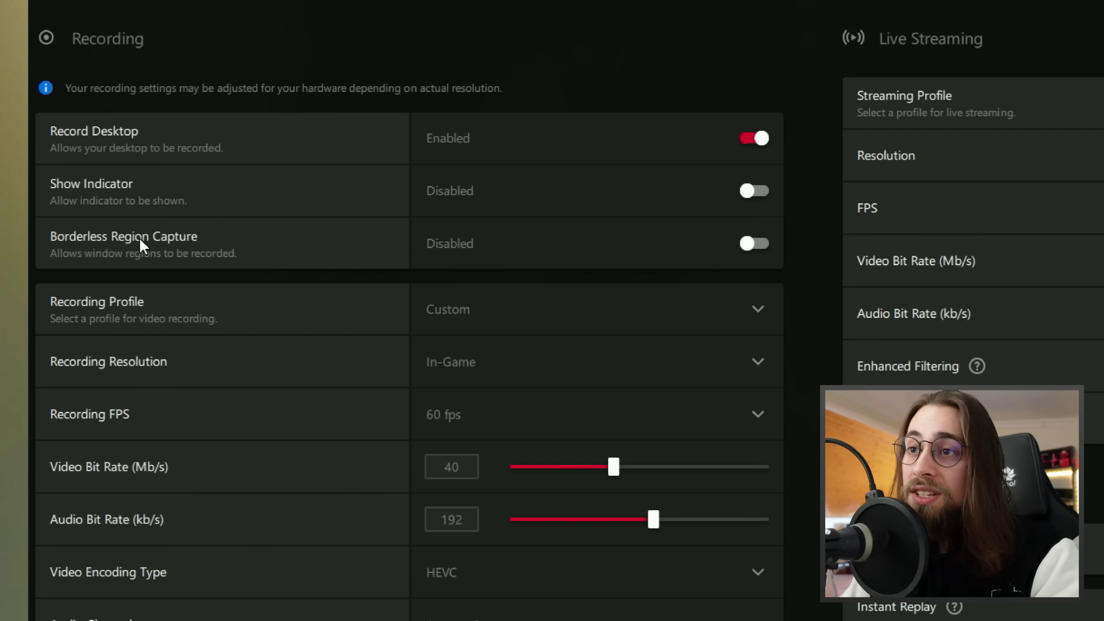
pyautogui.scroll(-3, 729, 237)
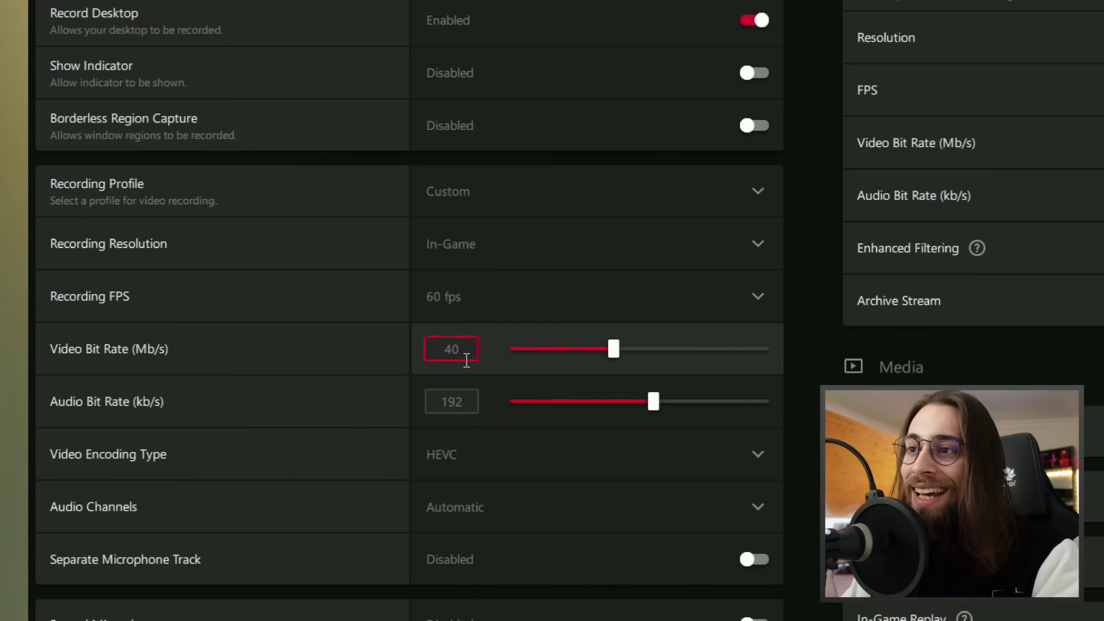
pyautogui.moveTo(465, 359); pyautogui.dragTo(370, 352)
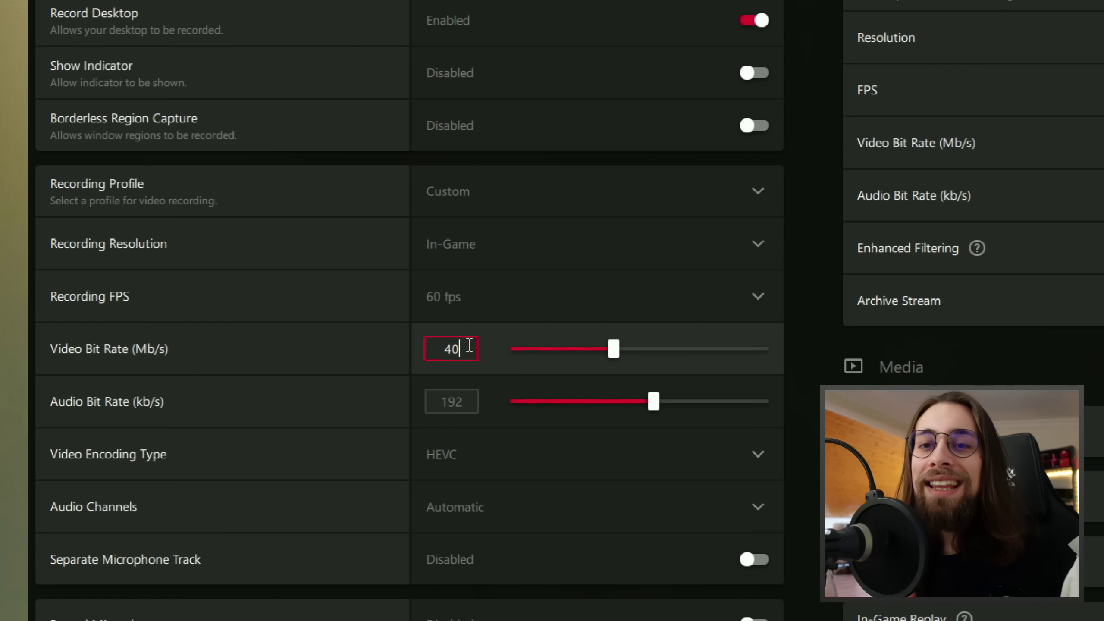
pyautogui.click(448, 403)
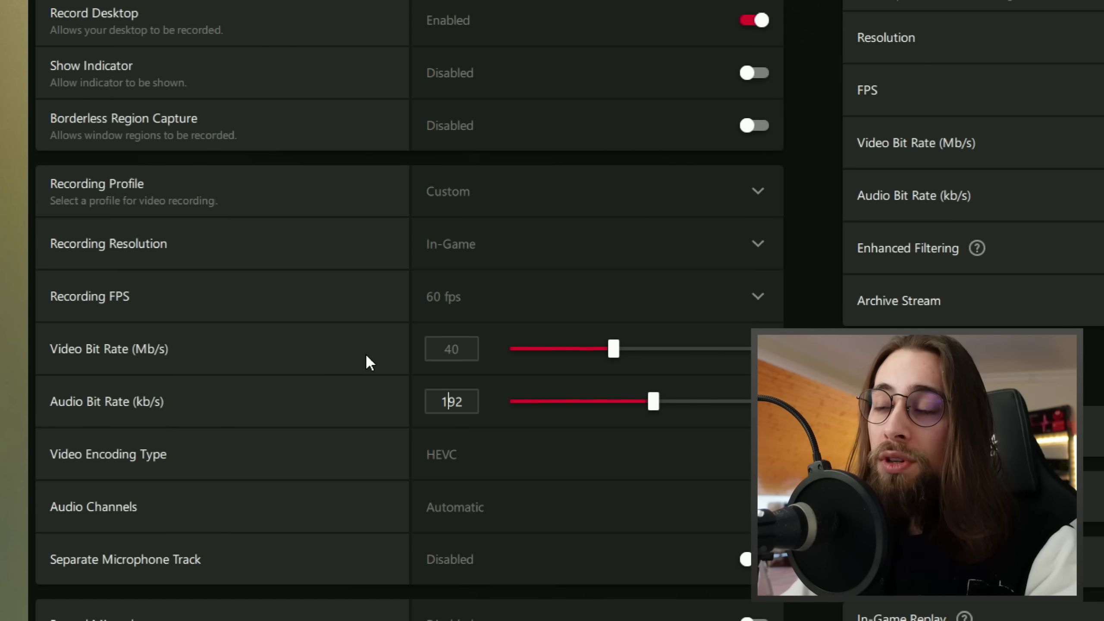
pyautogui.click(459, 349)
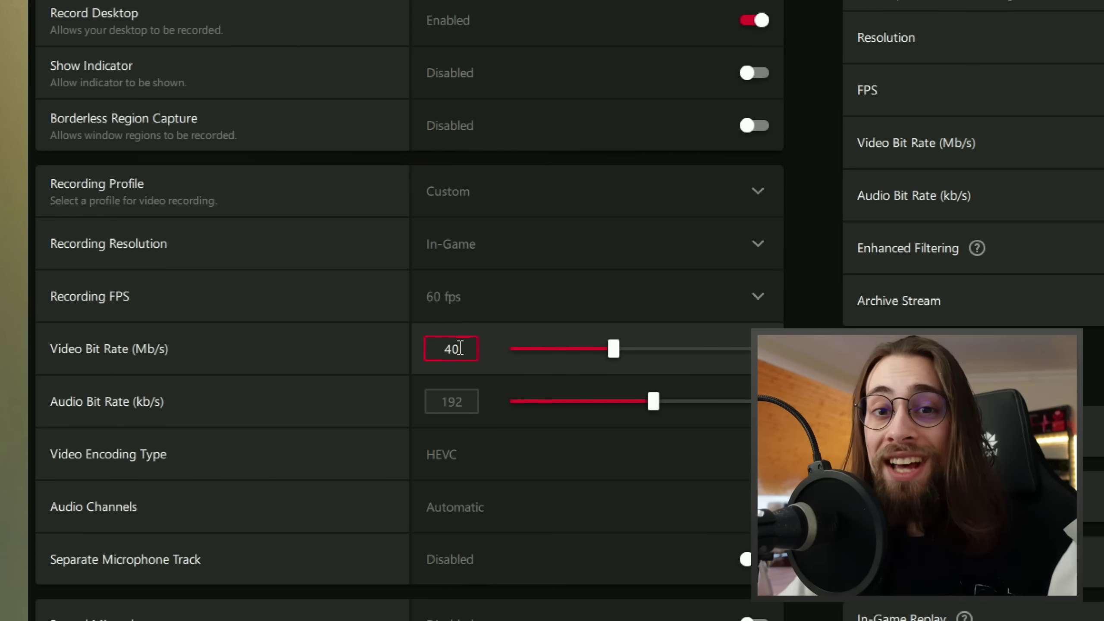
pyautogui.click(451, 407)
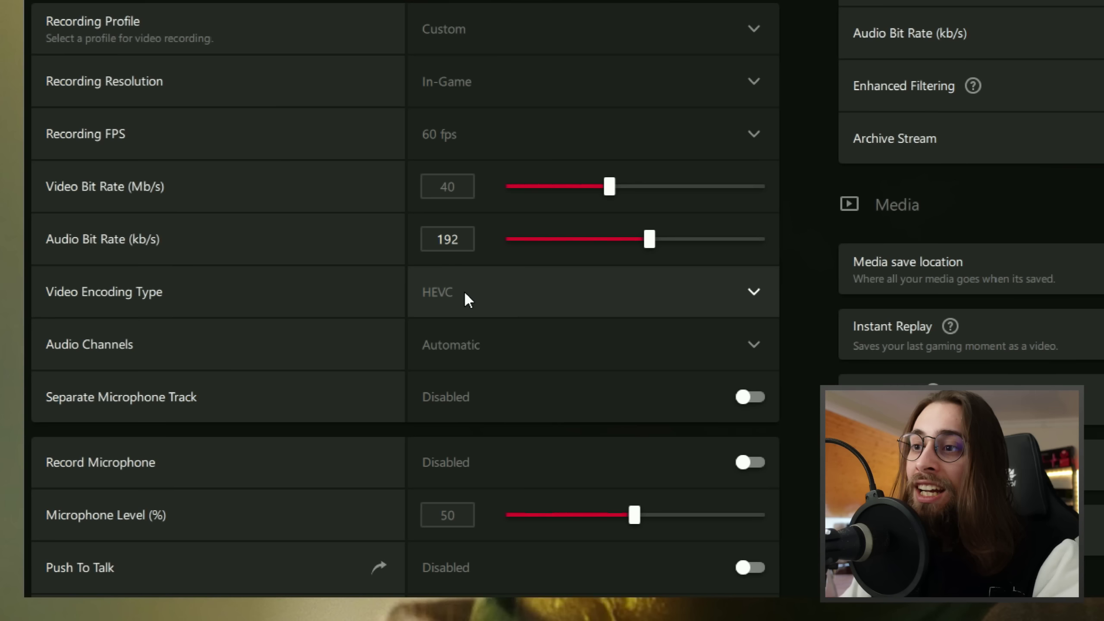
# Compare the AVC and HEVC options for the recording's Video Encoding Type and select HEVC.
pyautogui.click(681, 295)
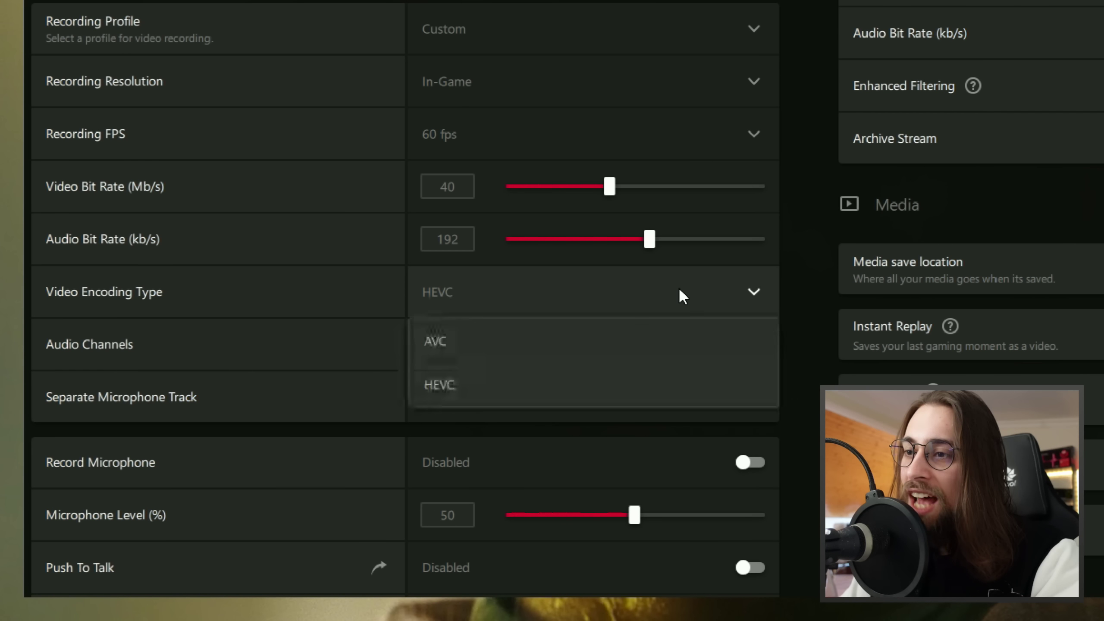
pyautogui.click(479, 386)
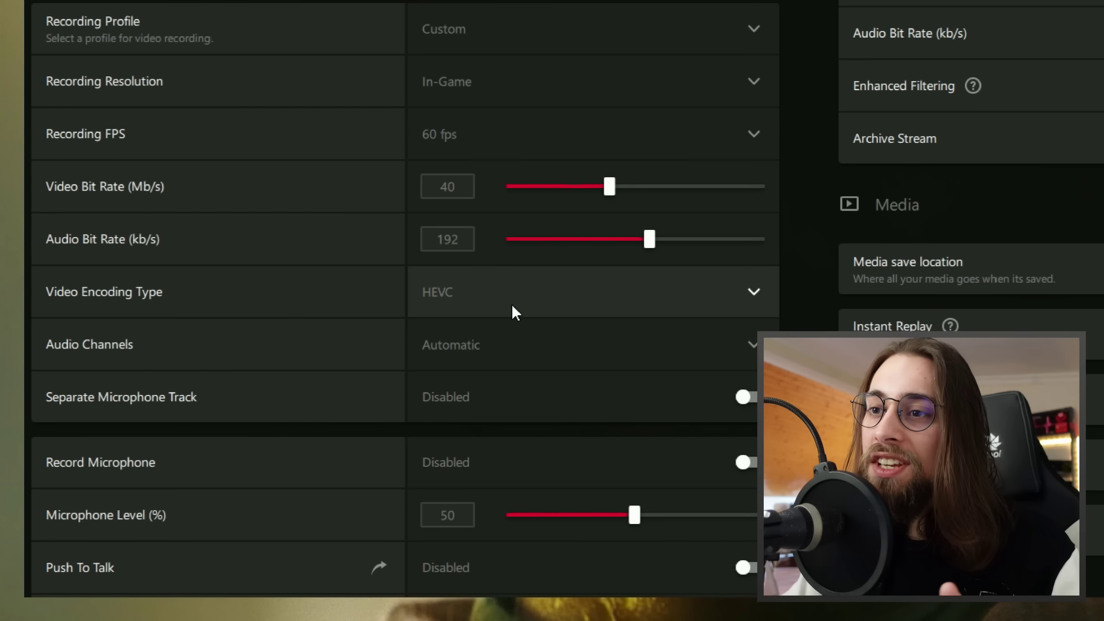
pyautogui.click(511, 303)
pyautogui.click(489, 379)
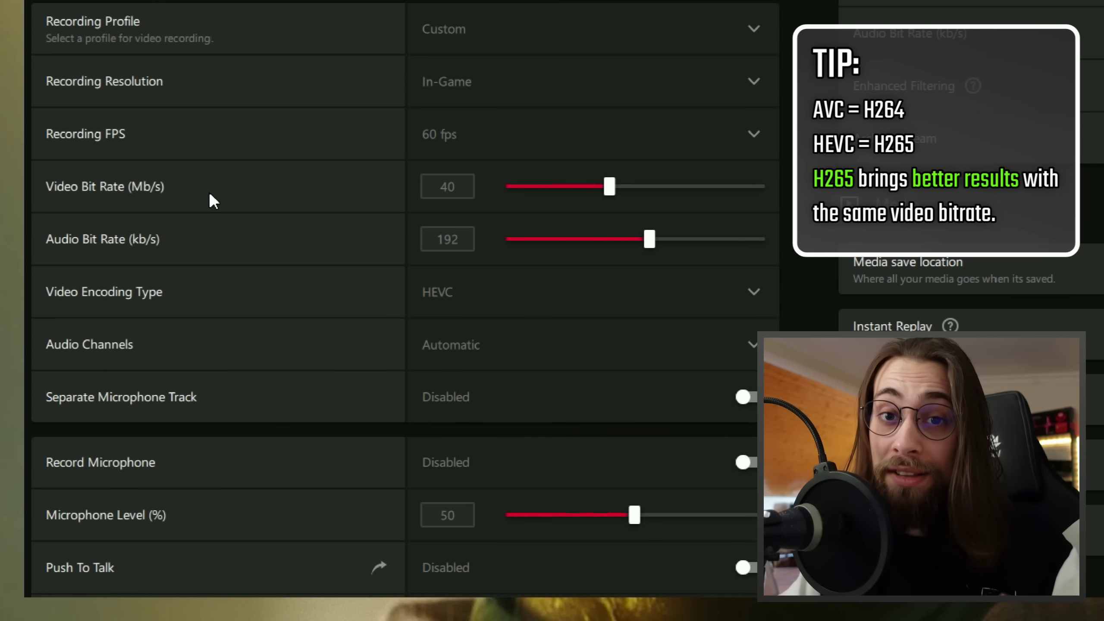
pyautogui.click(457, 187)
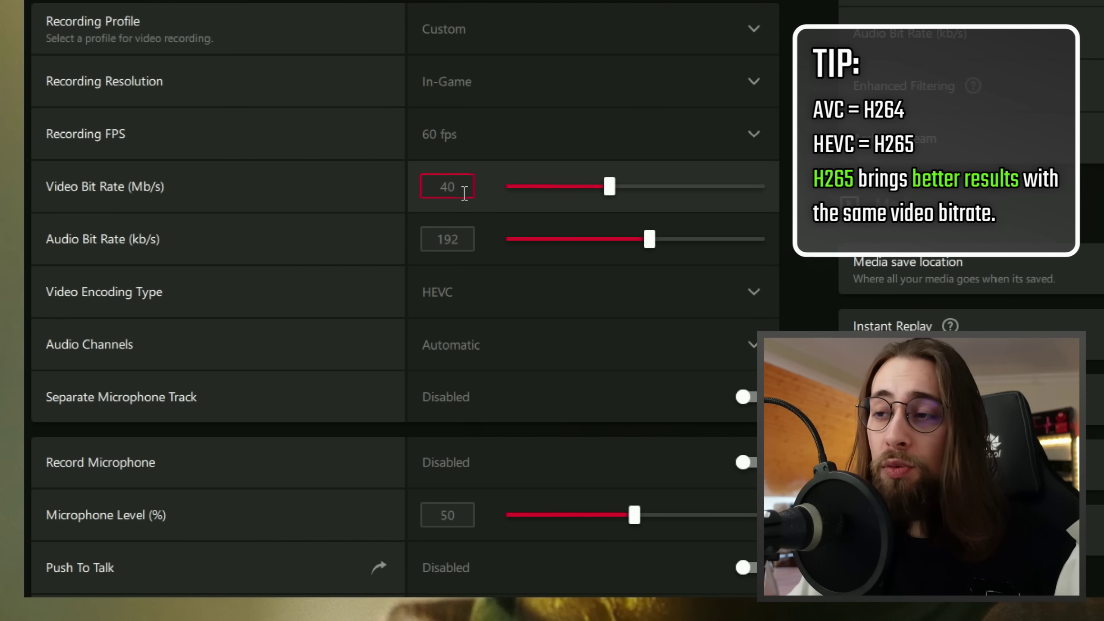
pyautogui.click(483, 291)
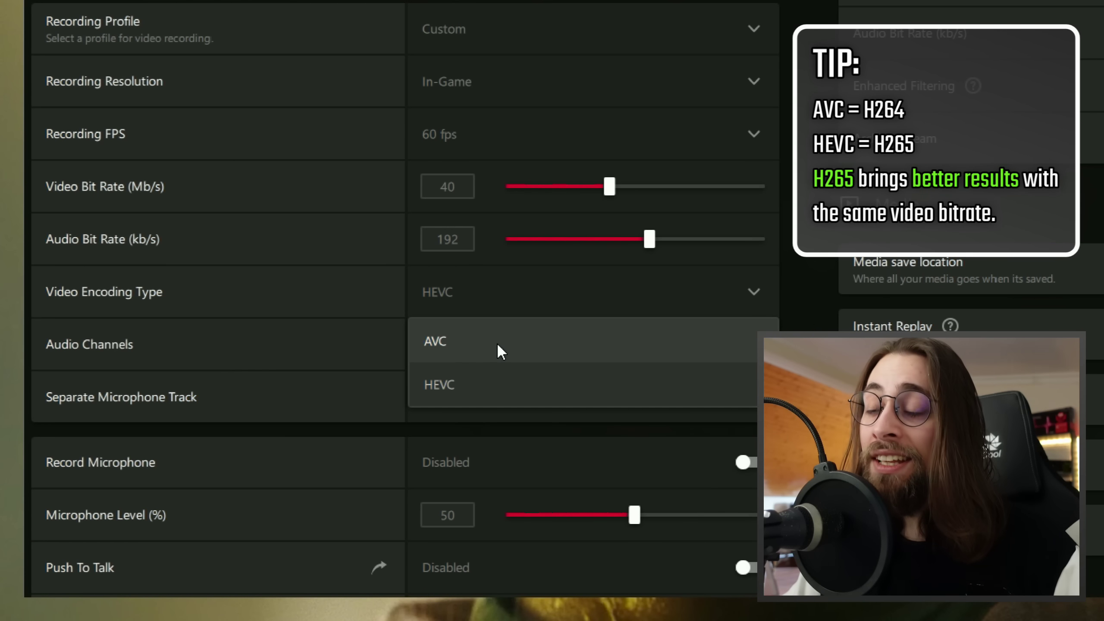
pyautogui.click(476, 310)
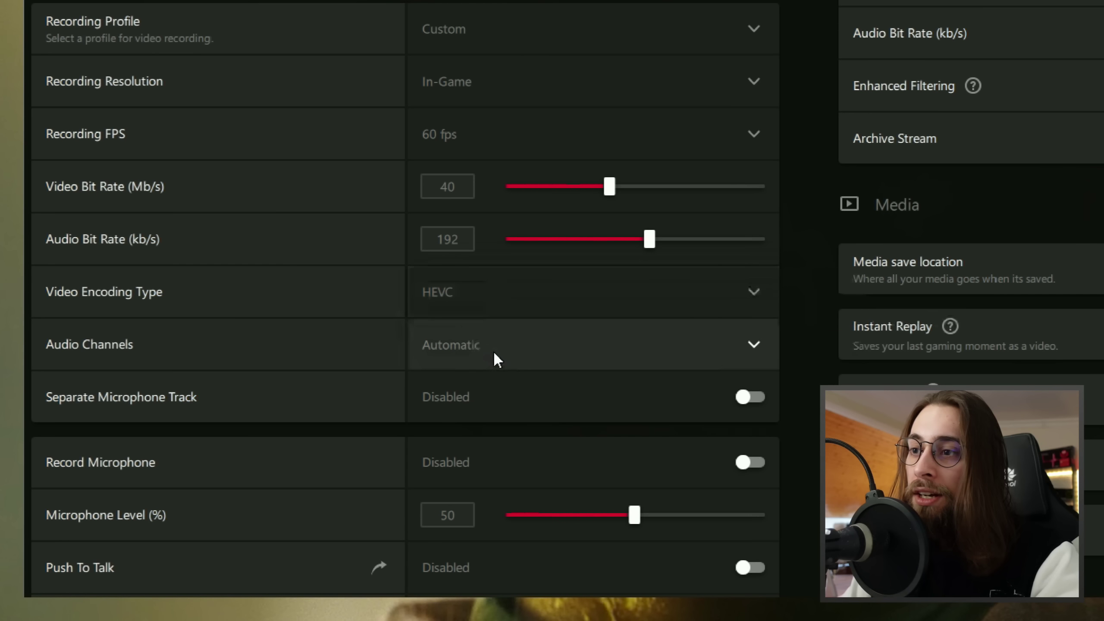
# Select Automatic for the recording's Audio Channels and view the Audio Boost choices without changing them.
pyautogui.click(511, 337)
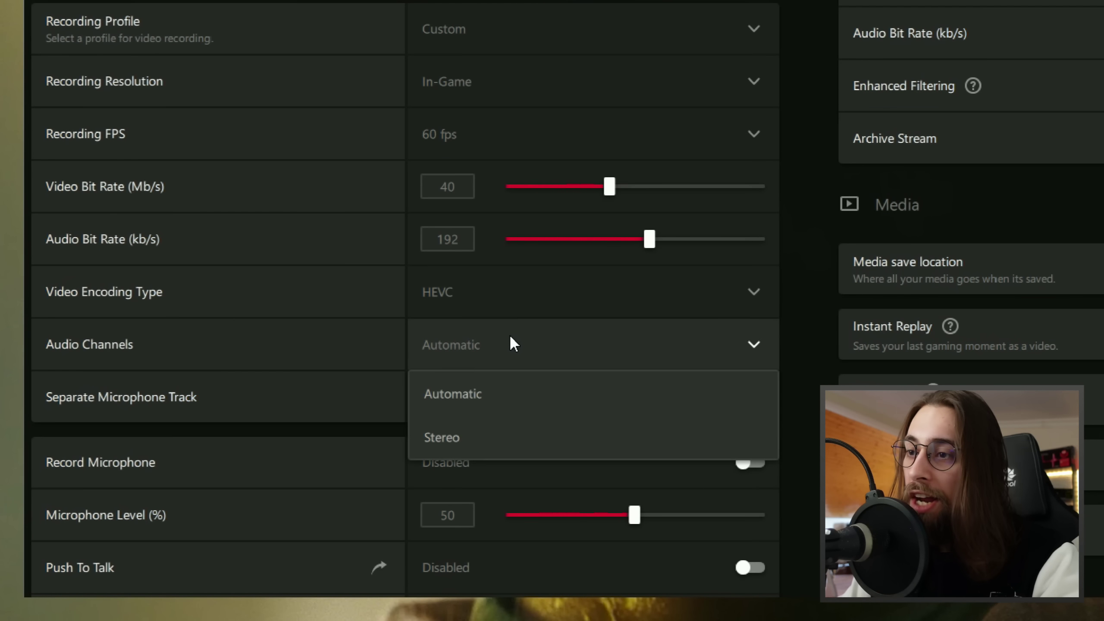
pyautogui.click(487, 397)
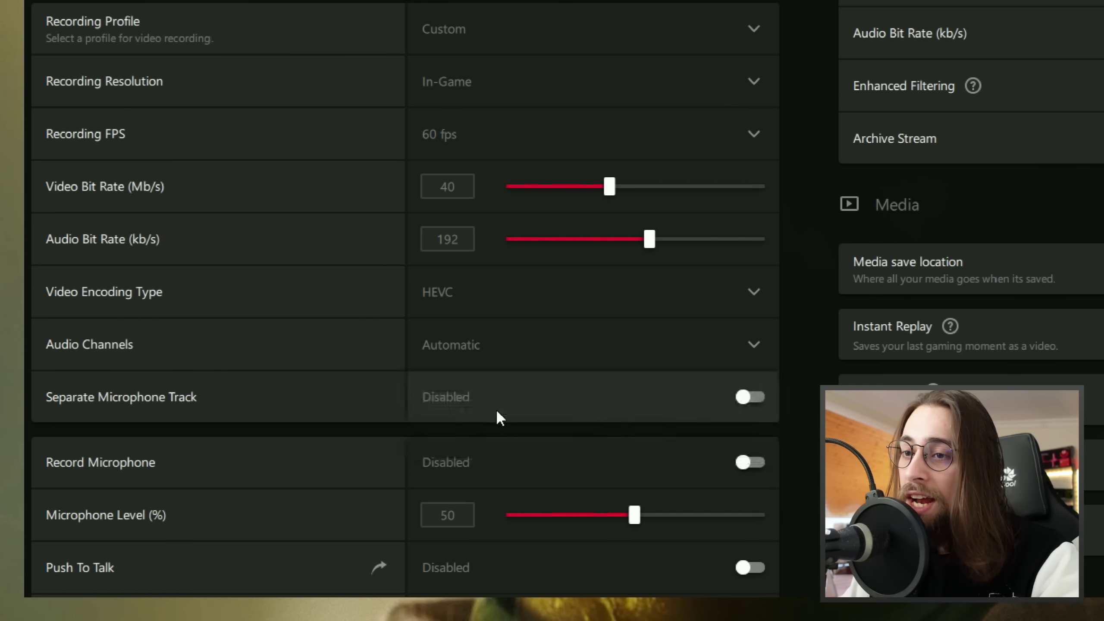
pyautogui.scroll(-2, 104, 302)
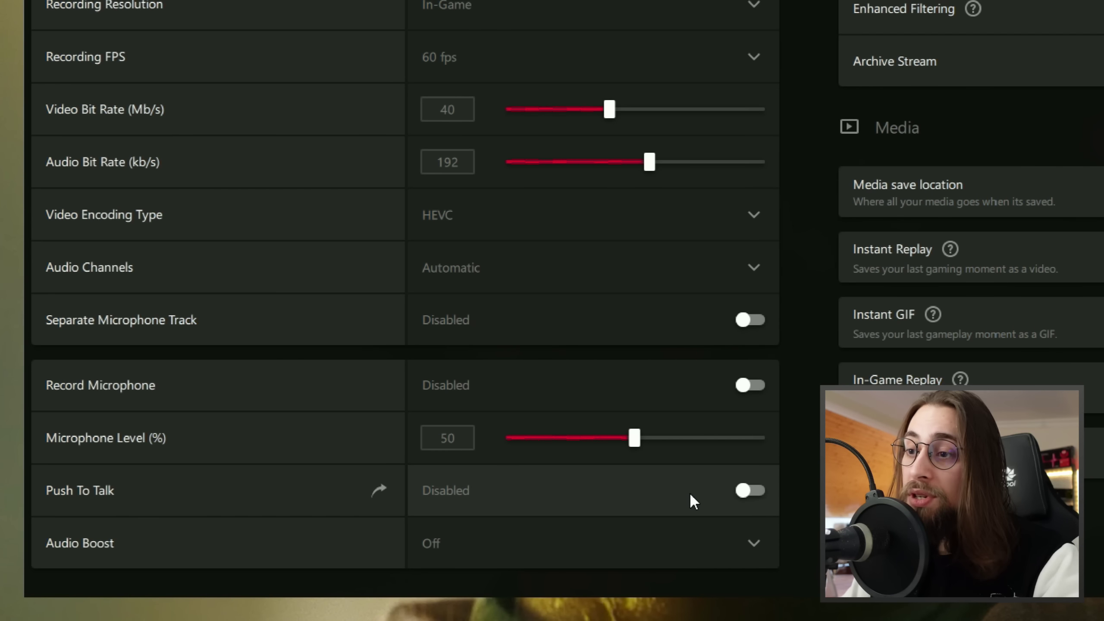
pyautogui.click(650, 548)
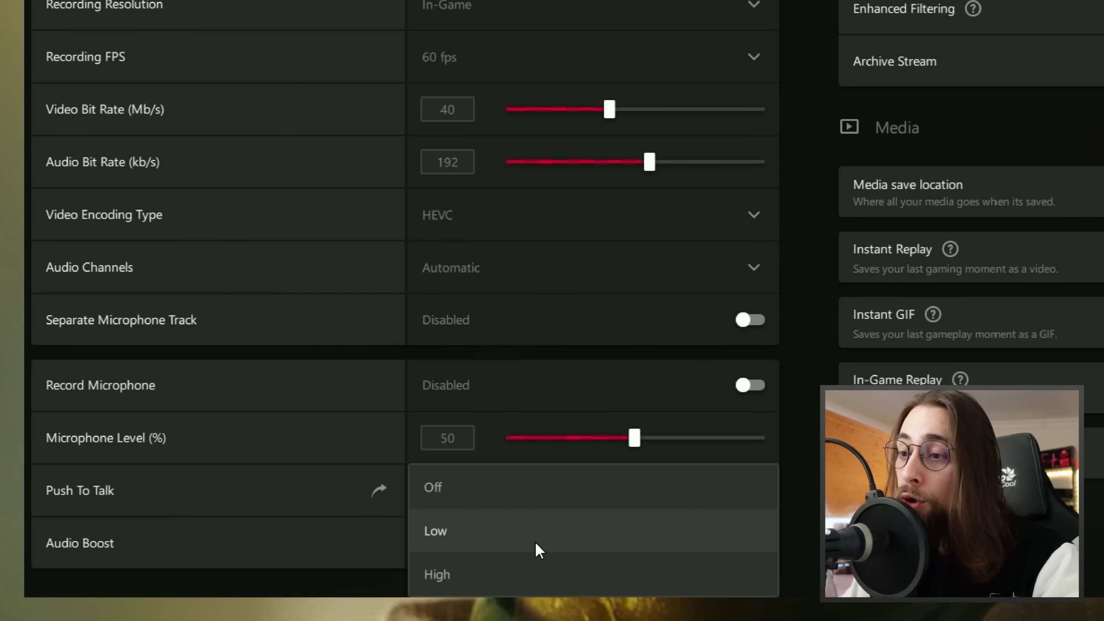
pyautogui.press('Escape')
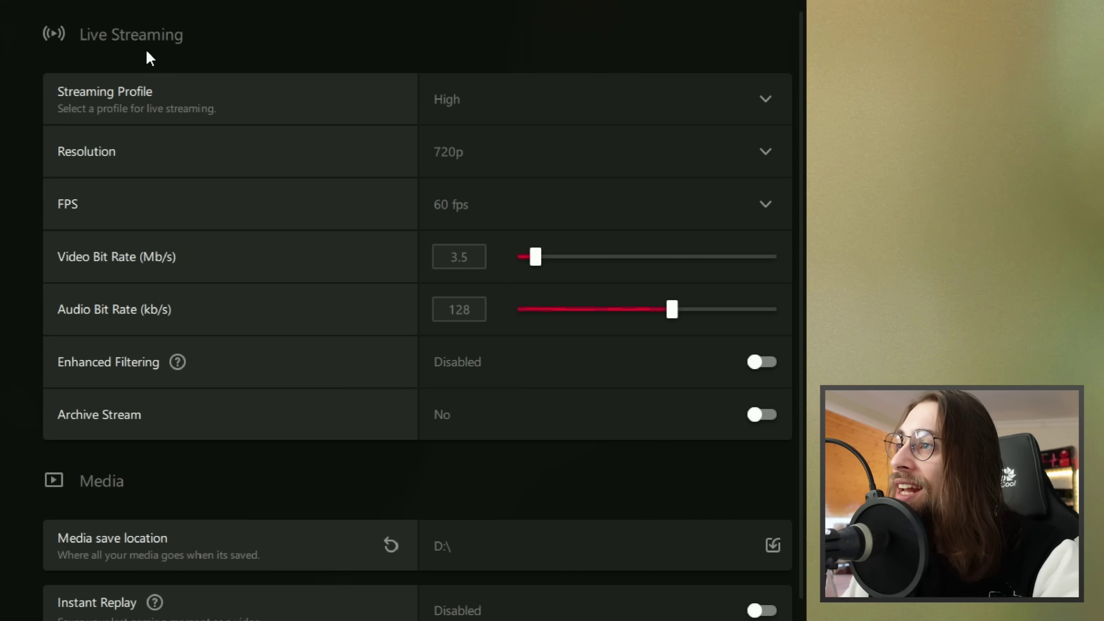
# View the available live streaming profiles and set the streaming resolution to 1440p.
pyautogui.click(536, 105)
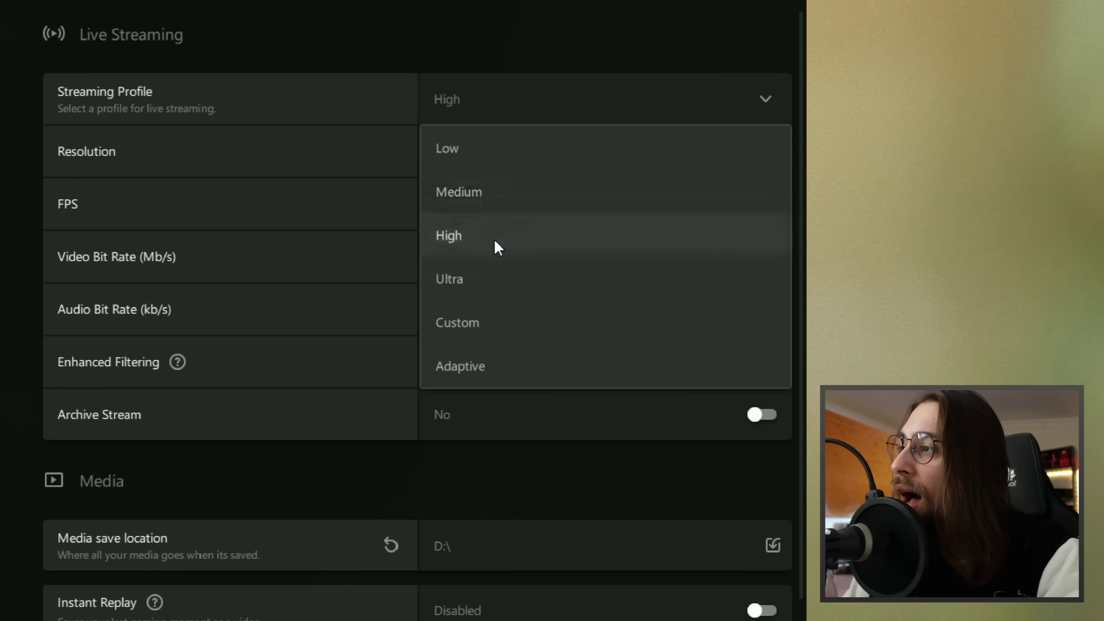
pyautogui.click(429, 25)
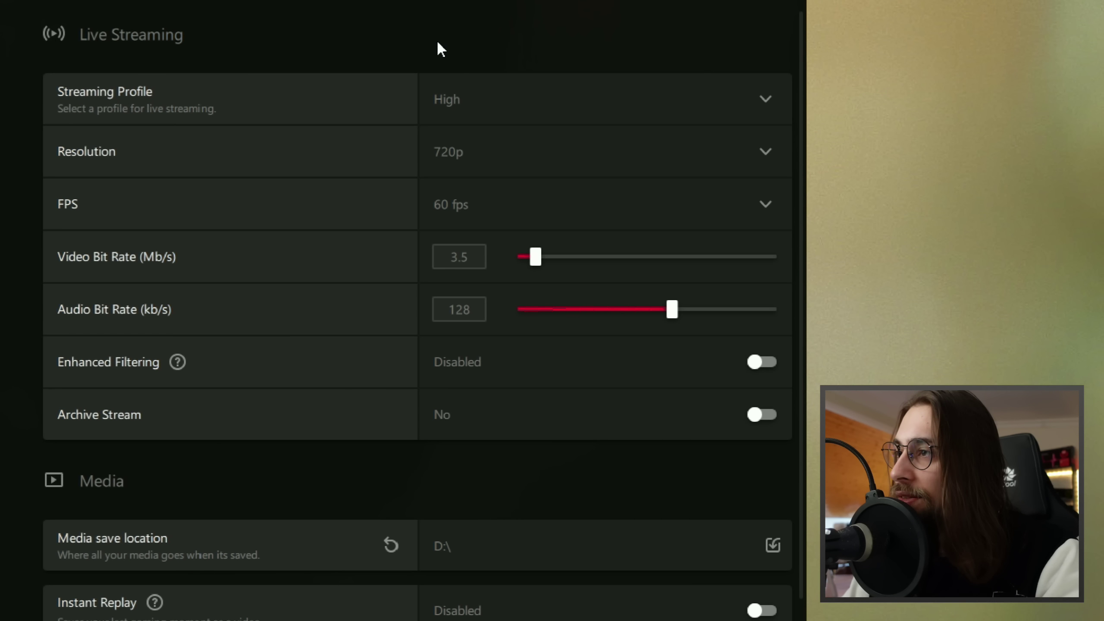
pyautogui.click(474, 167)
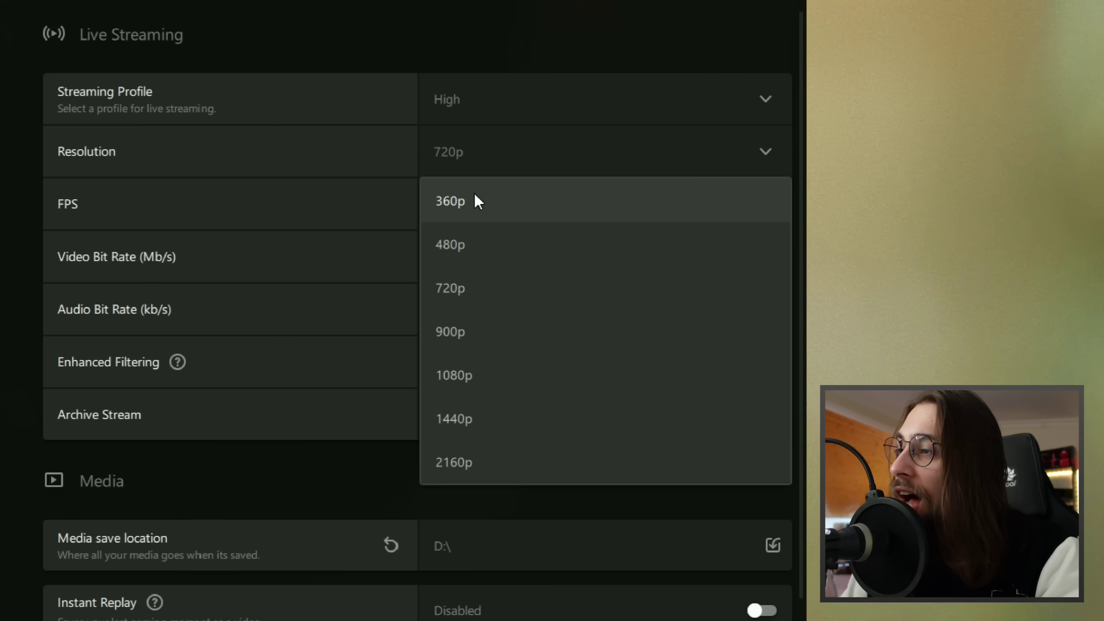
pyautogui.click(477, 413)
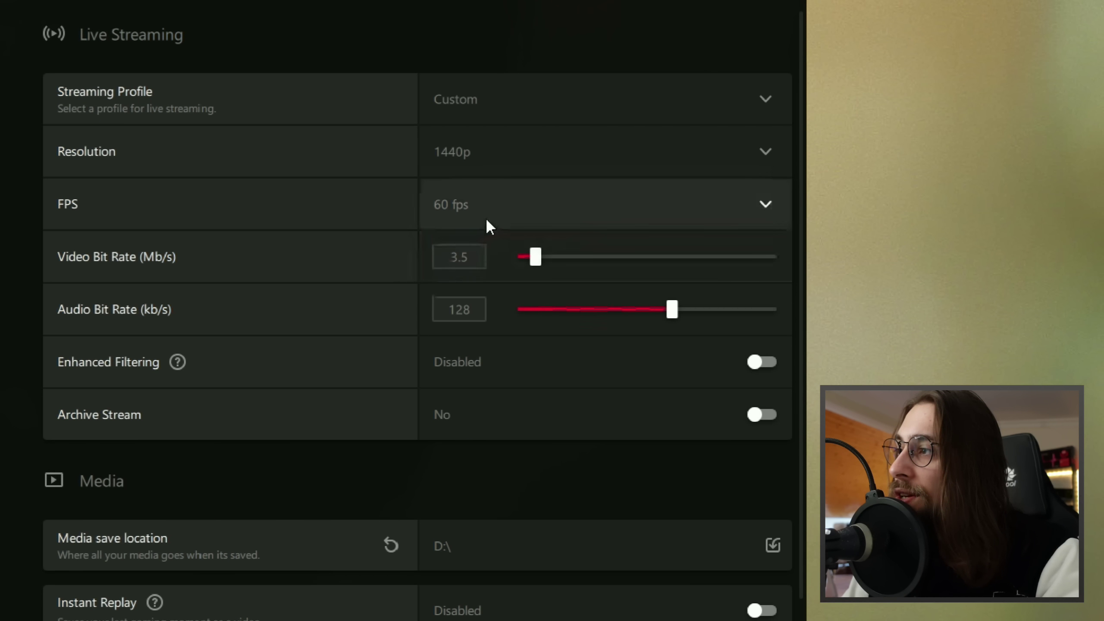
# Set the live streaming FPS to 60 fps and the streaming video bit rate to 10 Mb/s.
pyautogui.click(493, 203)
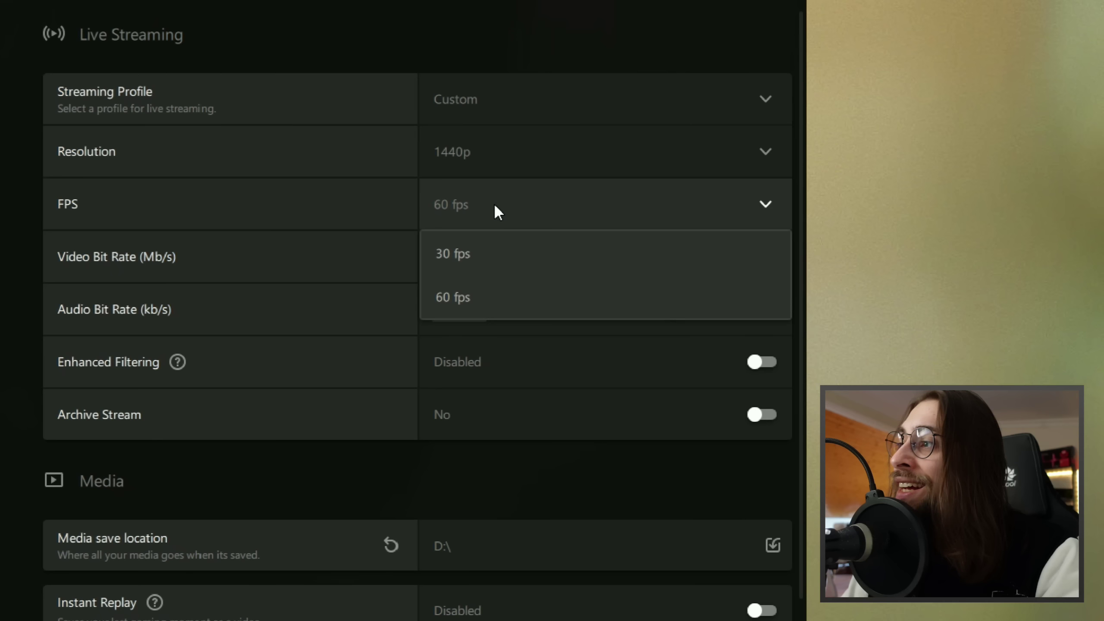
pyautogui.click(475, 293)
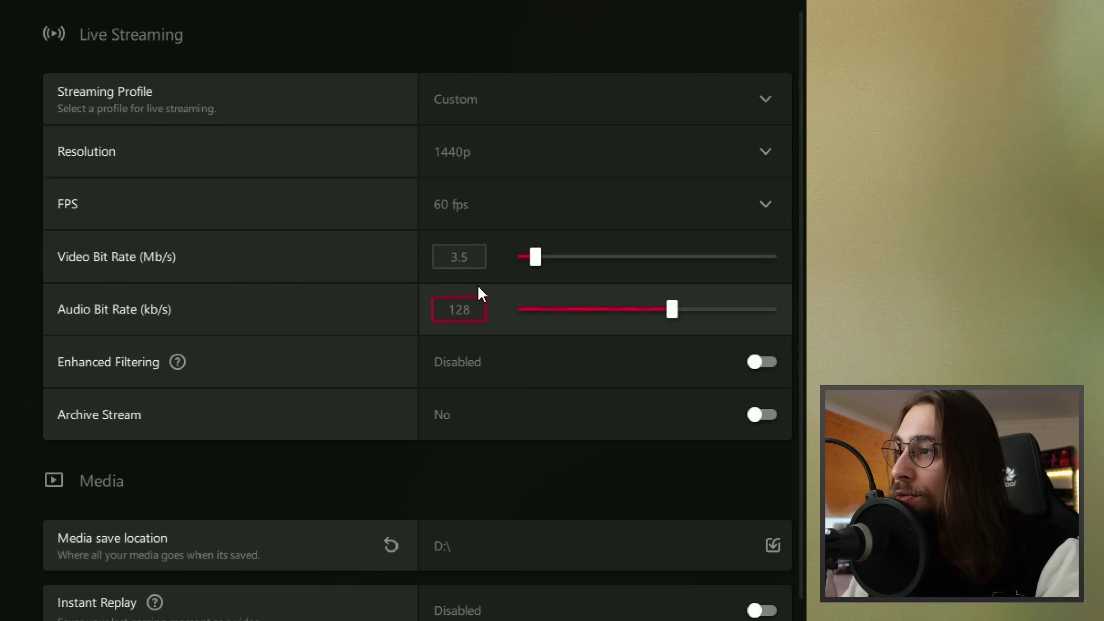
pyautogui.doubleClick(482, 259)
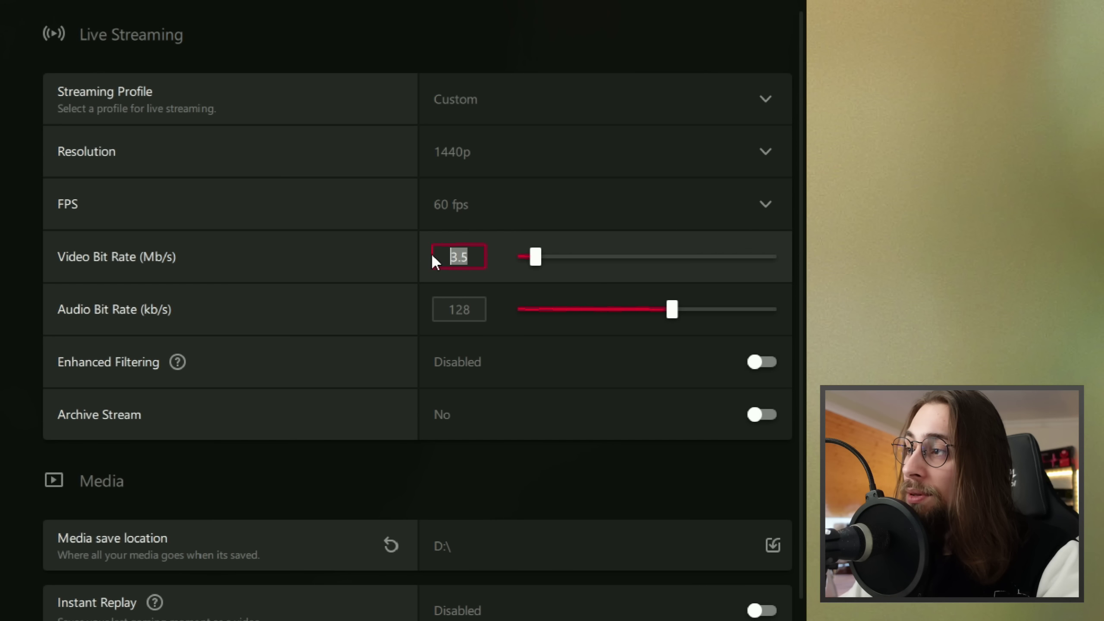
pyautogui.write('5')
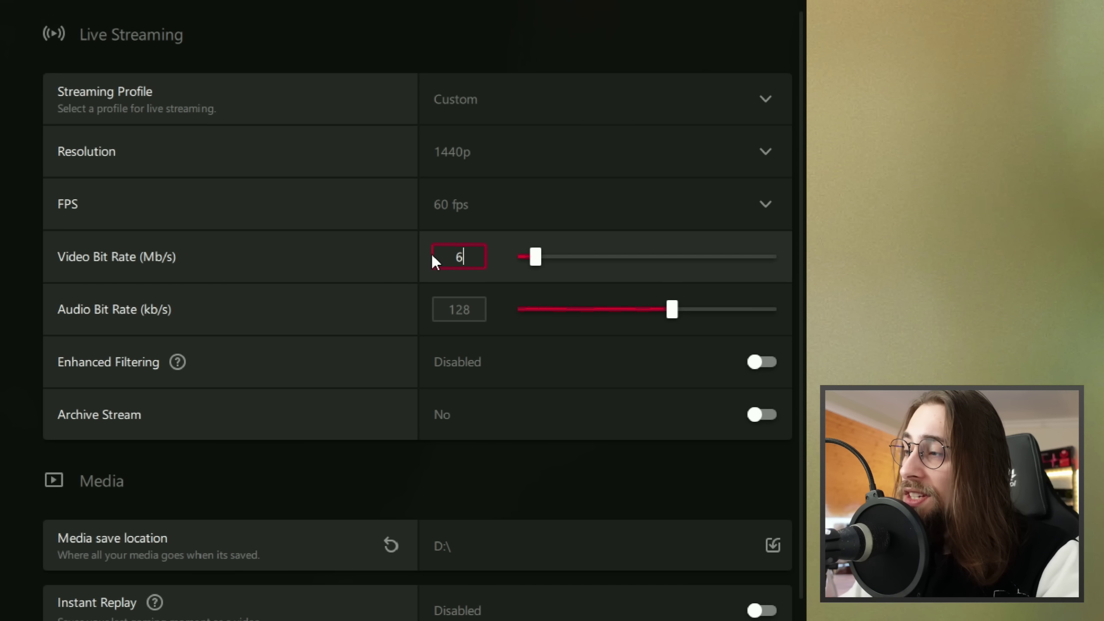
pyautogui.write('10')
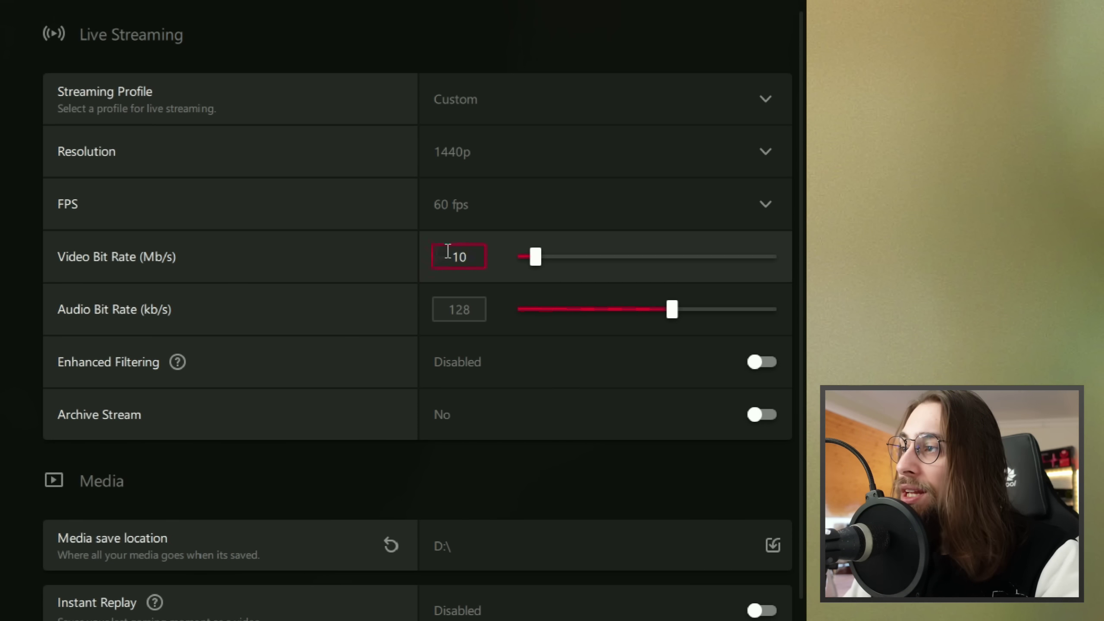
pyautogui.press('Return')
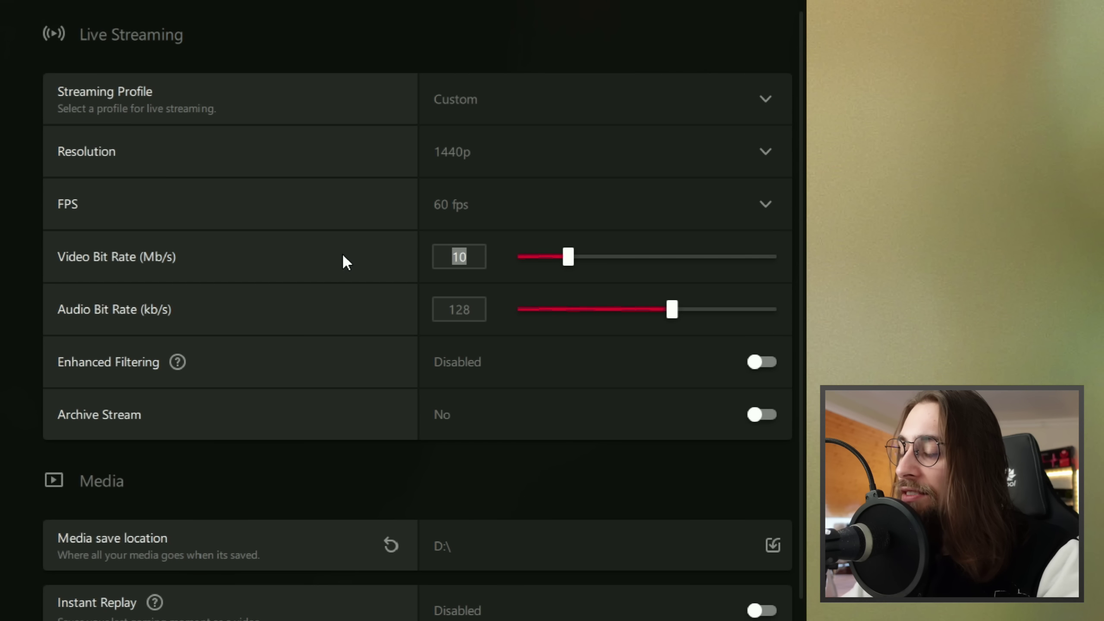
# Set the streaming resolution to 1080p and the streaming video bit rate to 6 Mb/s.
pyautogui.click(509, 159)
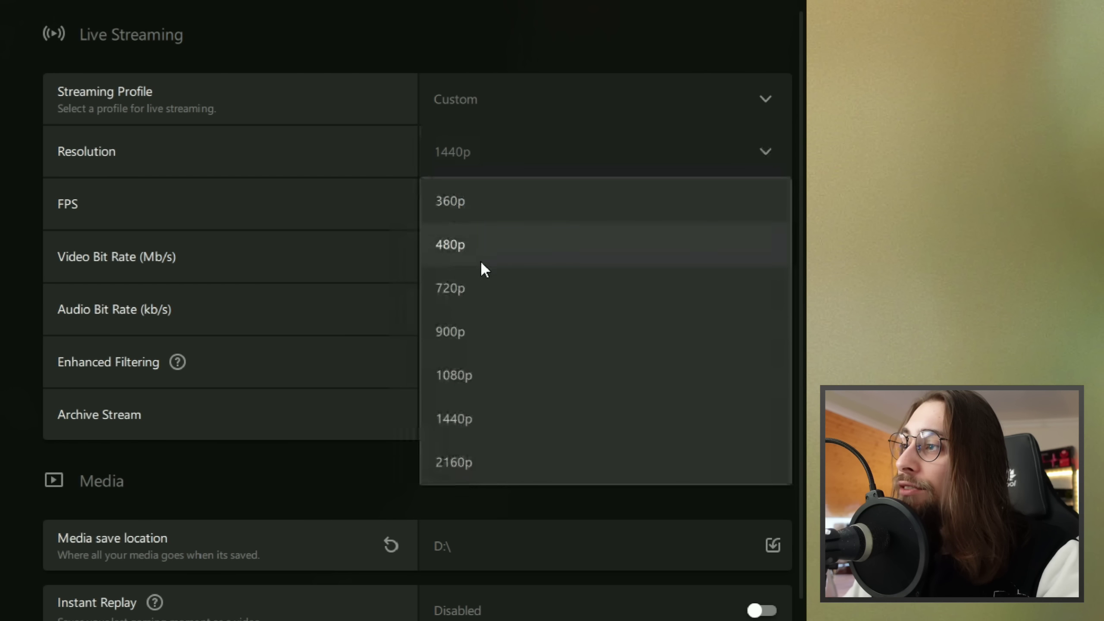
pyautogui.click(473, 374)
pyautogui.click(473, 261)
pyautogui.moveTo(474, 261); pyautogui.dragTo(360, 256)
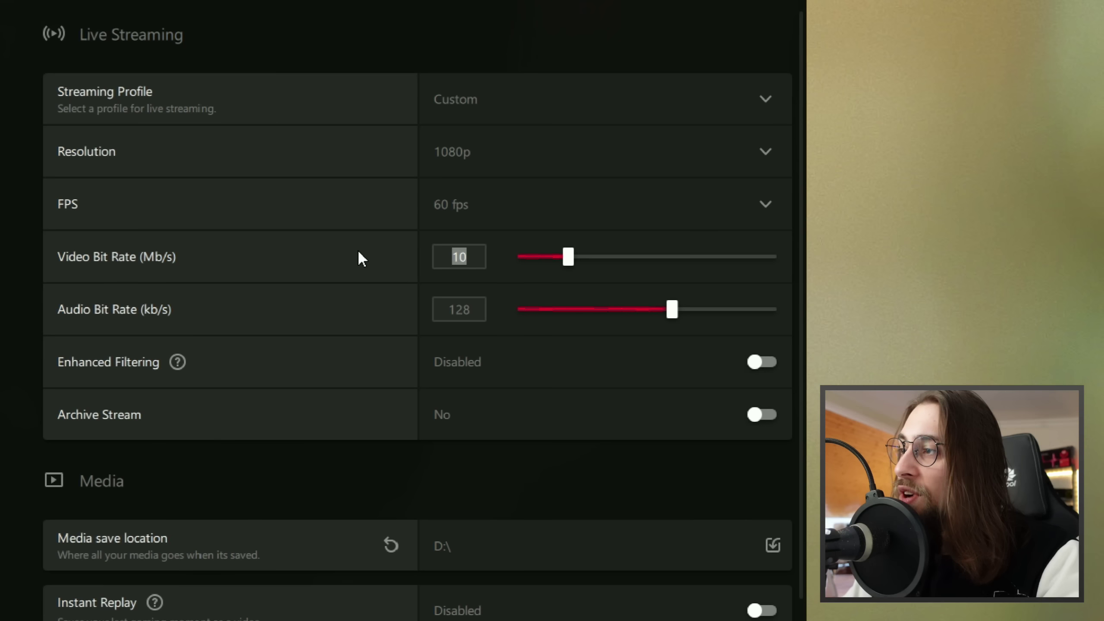
pyautogui.write('6')
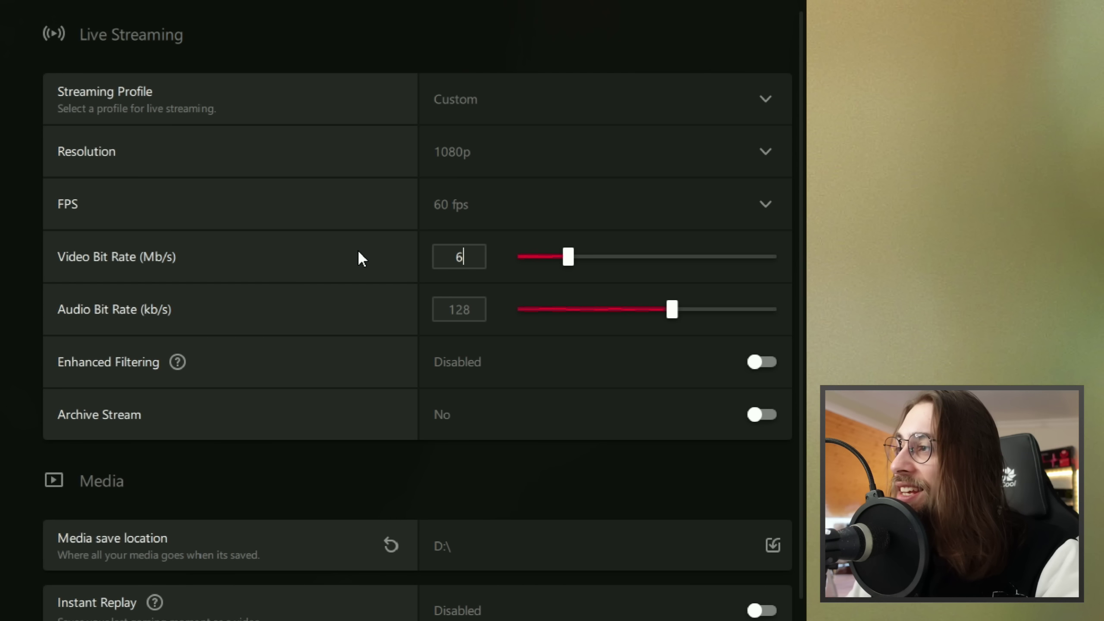
# Set the streaming resolution to 1440p and the streaming video bit rate to 20 Mb/s.
pyautogui.click(500, 155)
pyautogui.click(472, 417)
pyautogui.moveTo(458, 257); pyautogui.dragTo(363, 266)
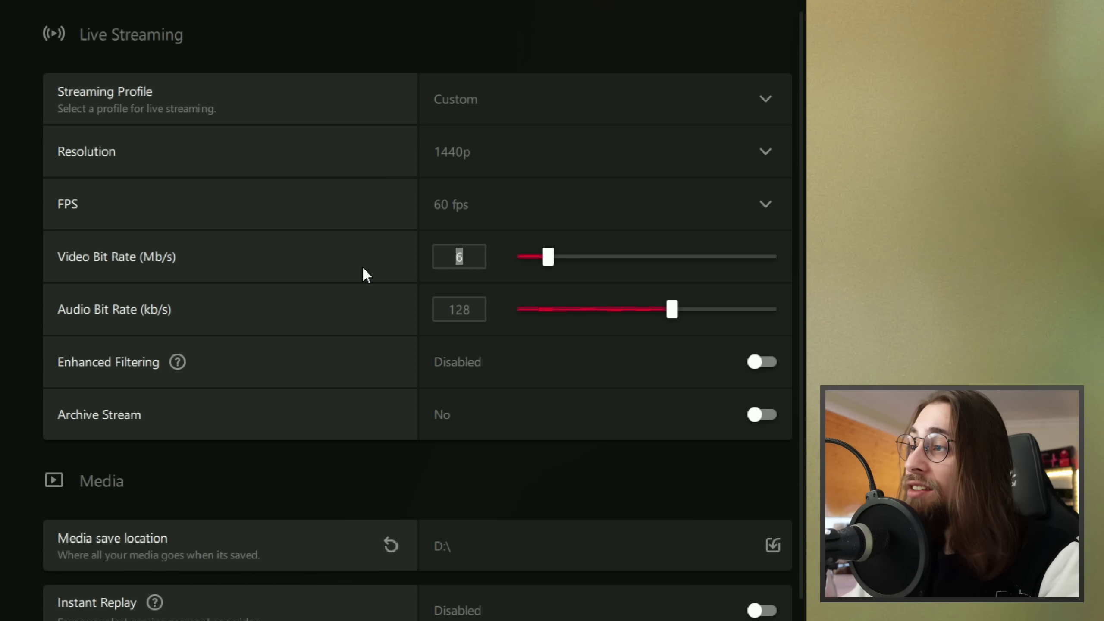
pyautogui.write('20')
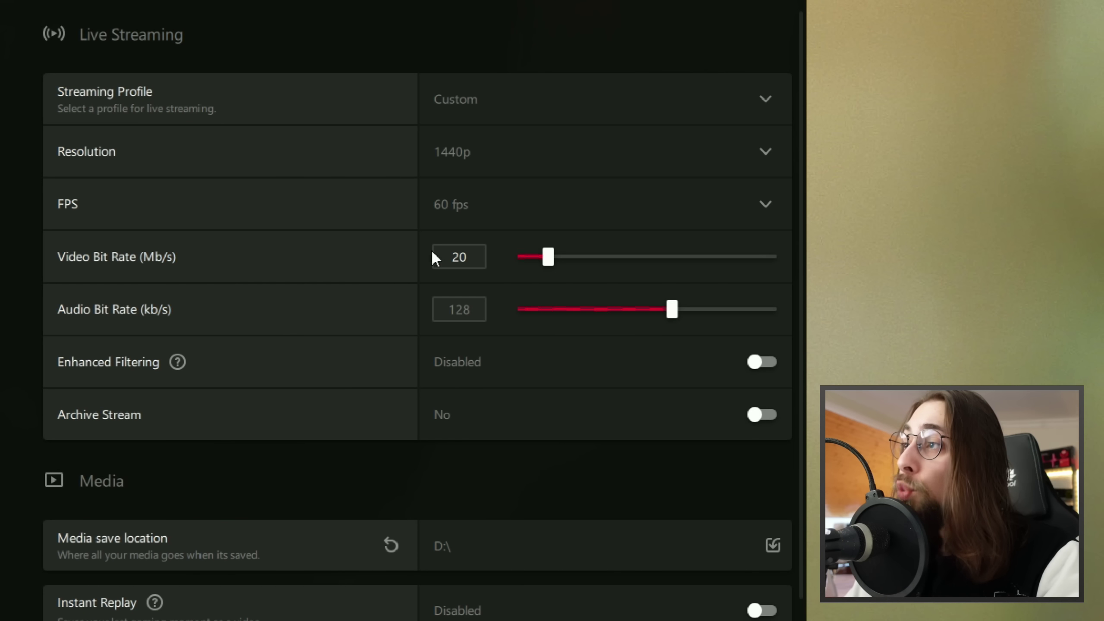
pyautogui.click(474, 46)
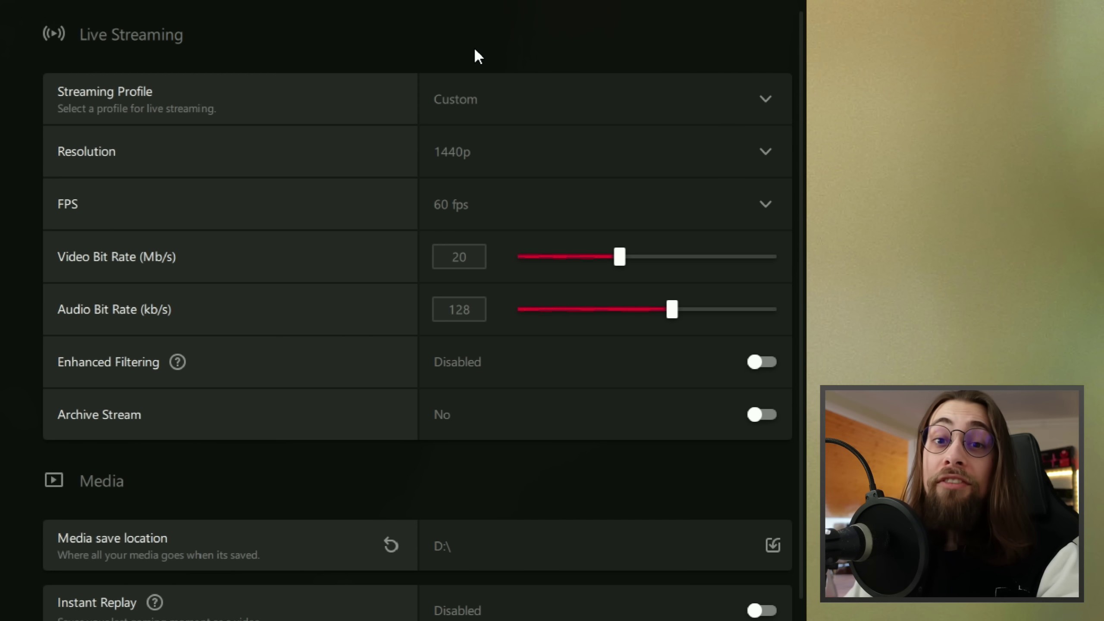
# Set the live streaming video bit rate to 10 Mb/s.
pyautogui.moveTo(471, 261); pyautogui.dragTo(411, 263)
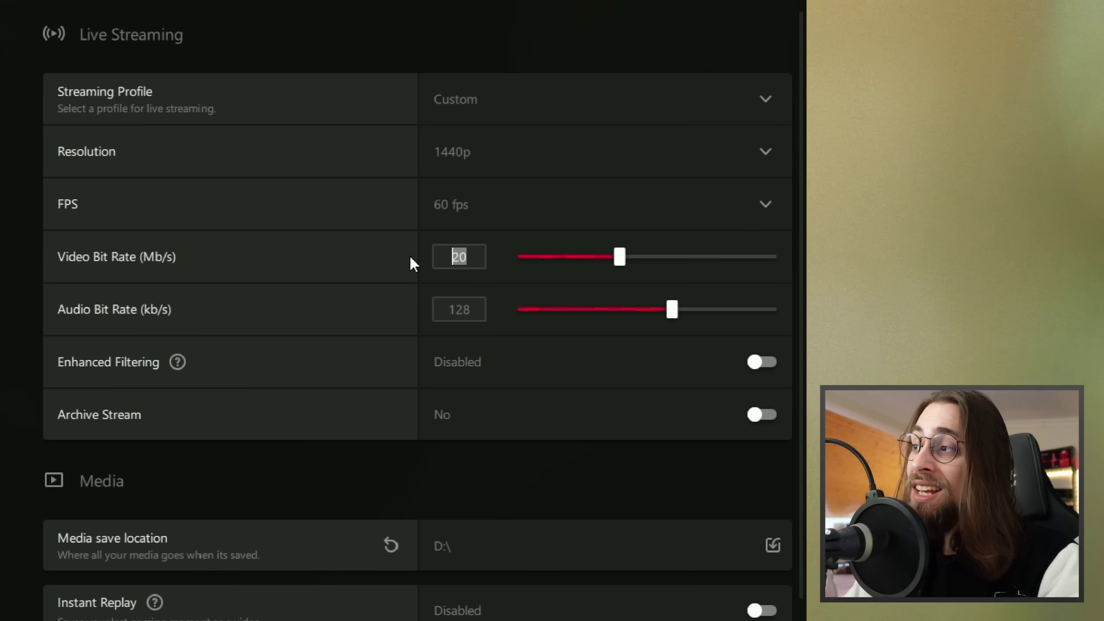
pyautogui.press('BackSpace')
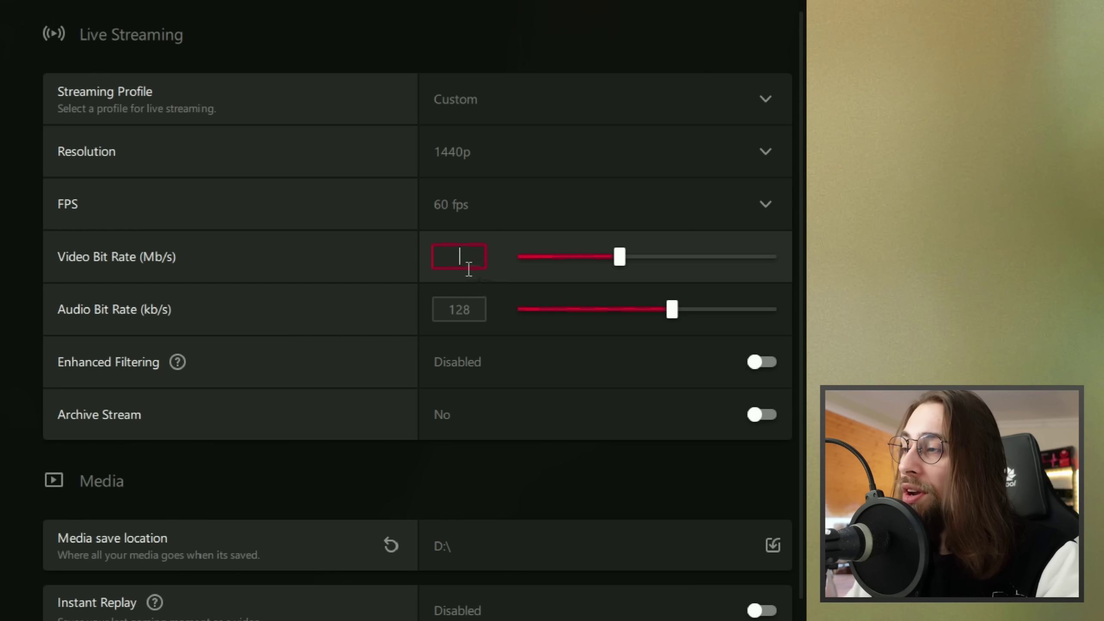
pyautogui.write('10')
pyautogui.click(550, 25)
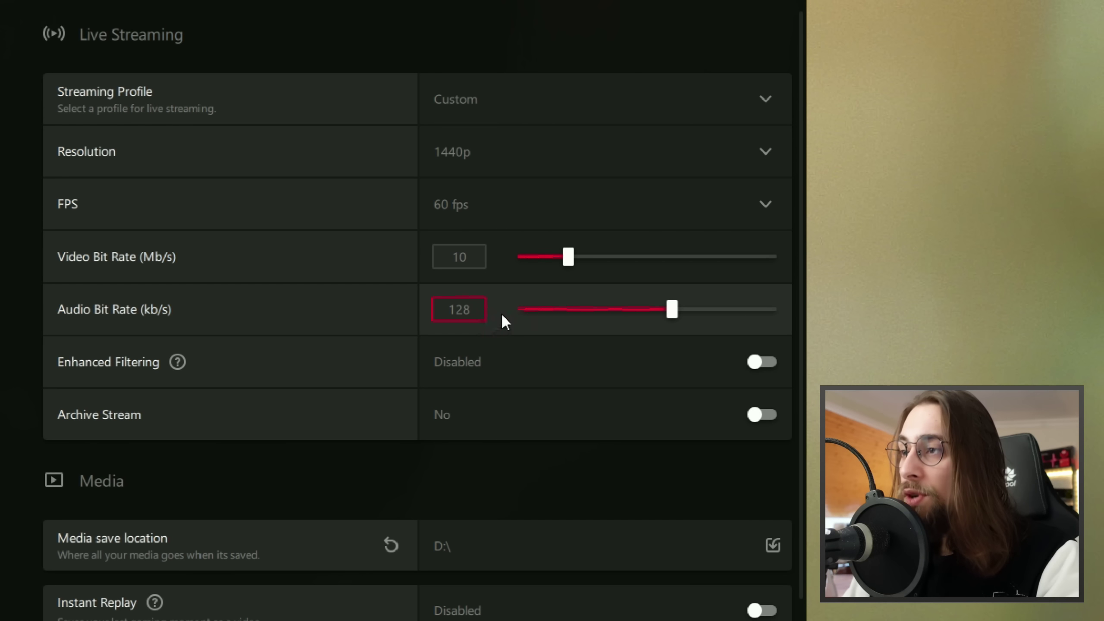
# Read the explanations of Enhanced Filtering, Instant Replay, Instant GIF and In-Game Replay, and view the Audio Capture Device choices without changing them.
pyautogui.moveTo(186, 357)
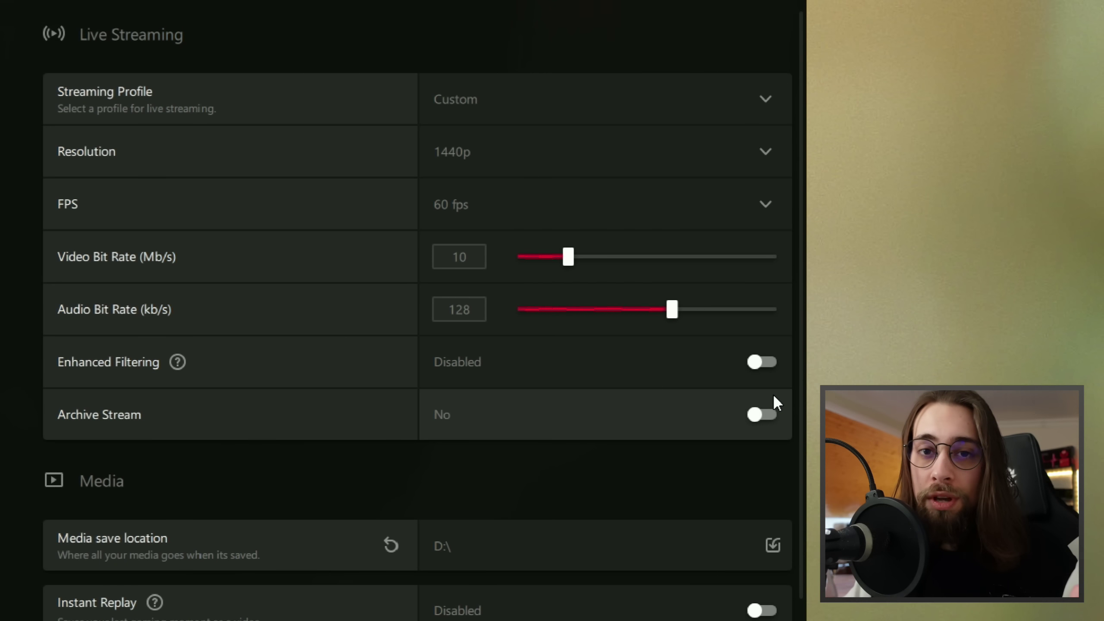
pyautogui.scroll(-4, 774, 396)
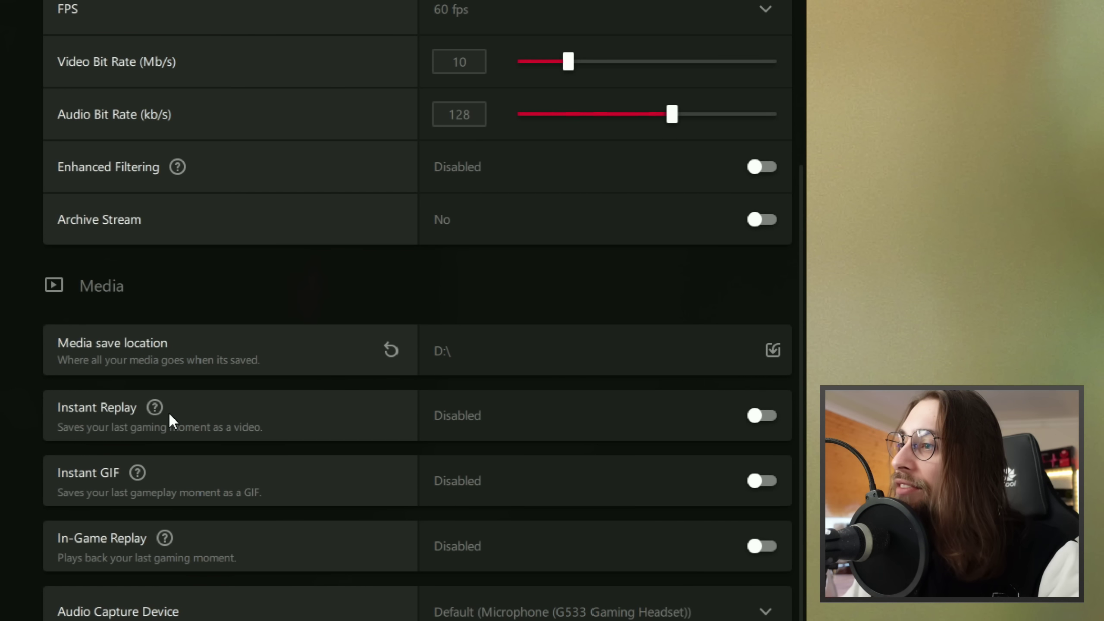
pyautogui.moveTo(165, 415)
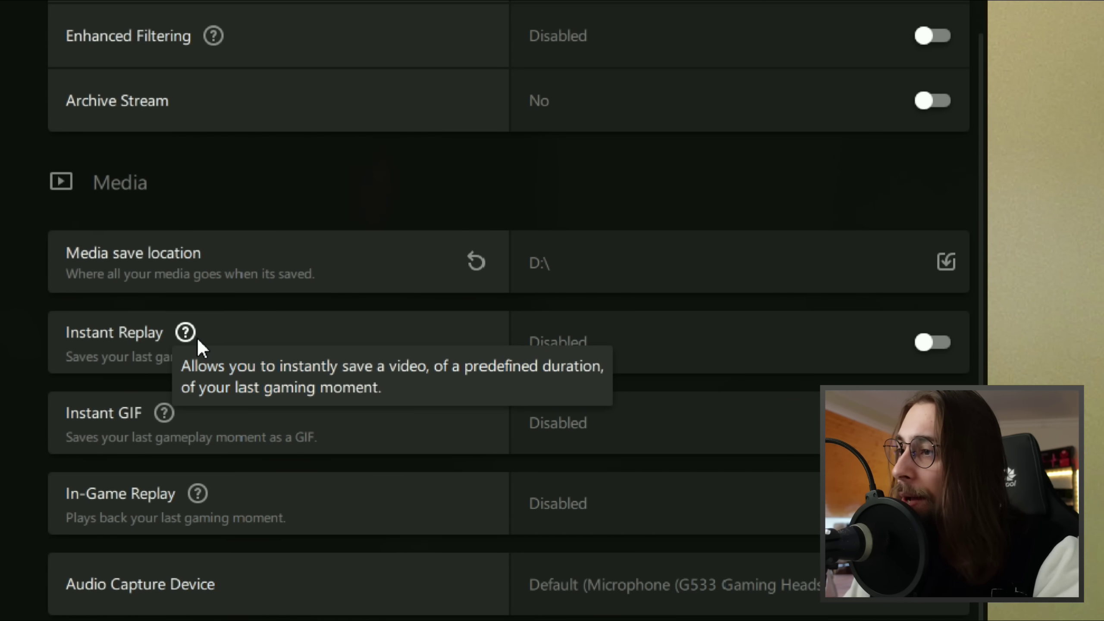
pyautogui.moveTo(165, 414)
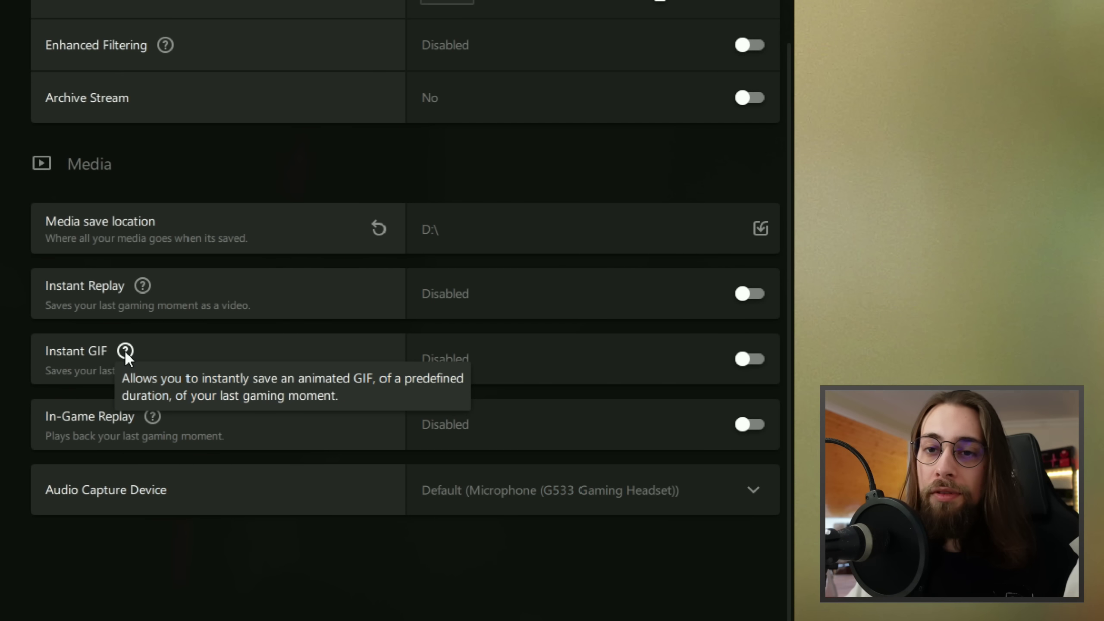
pyautogui.moveTo(150, 420)
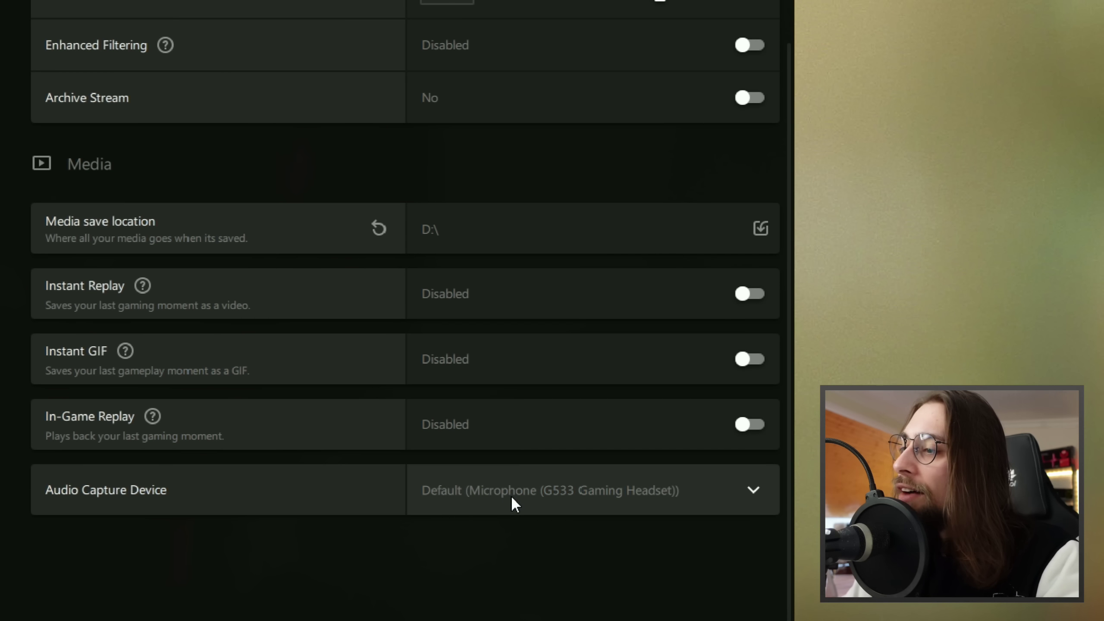
pyautogui.click(524, 506)
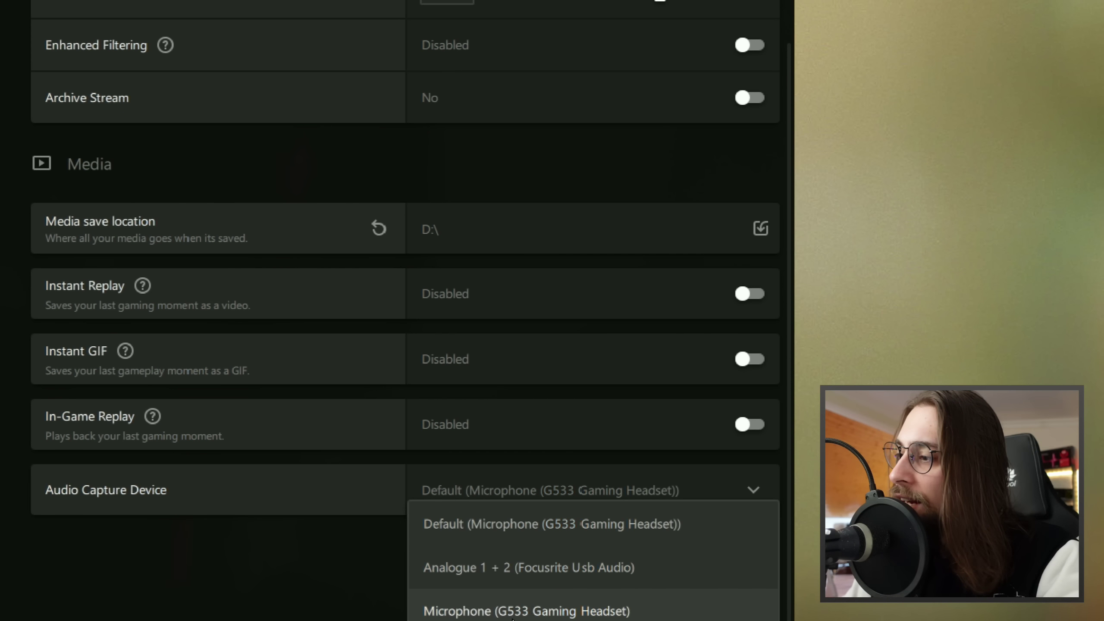
pyautogui.click(237, 586)
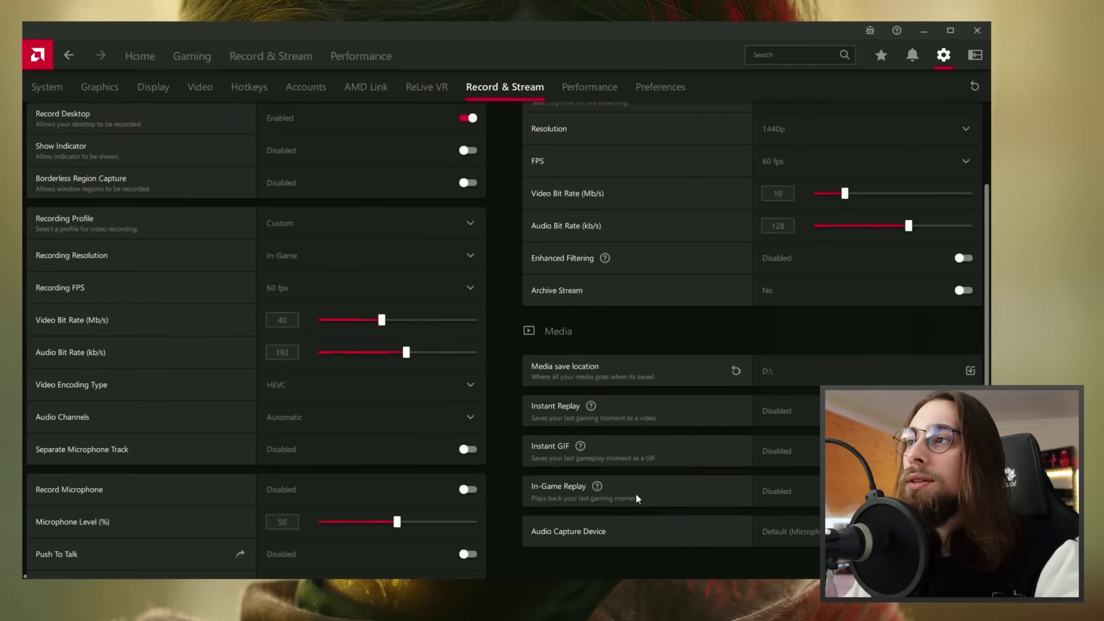
# Review the Performance metrics settings and examine the general options in the Preferences settings.
pyautogui.scroll(3, 500, 200)
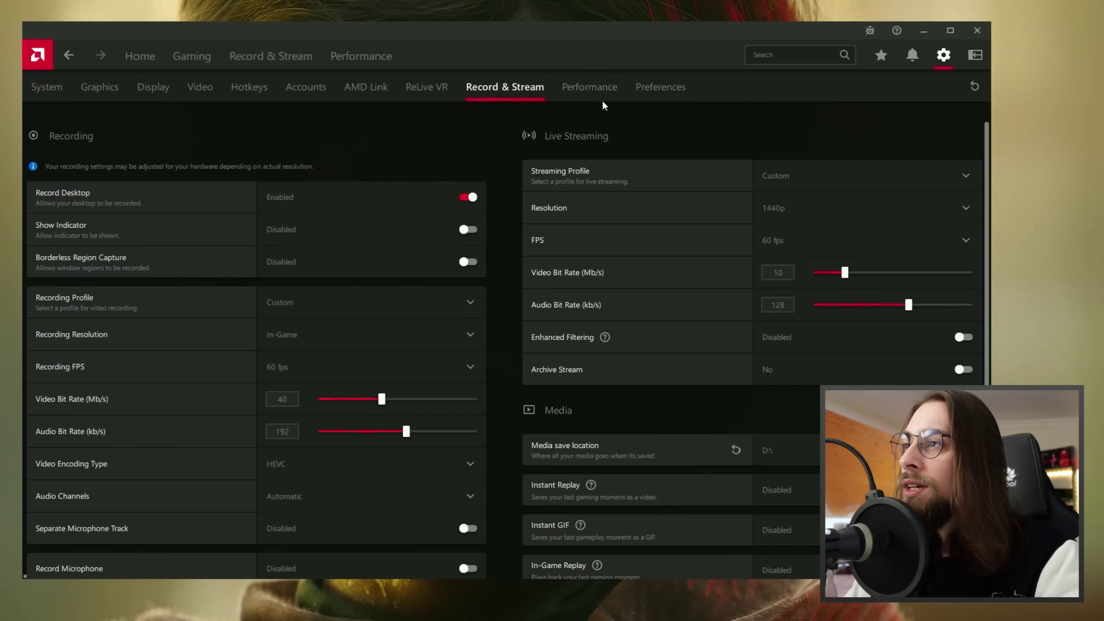
pyautogui.click(571, 104)
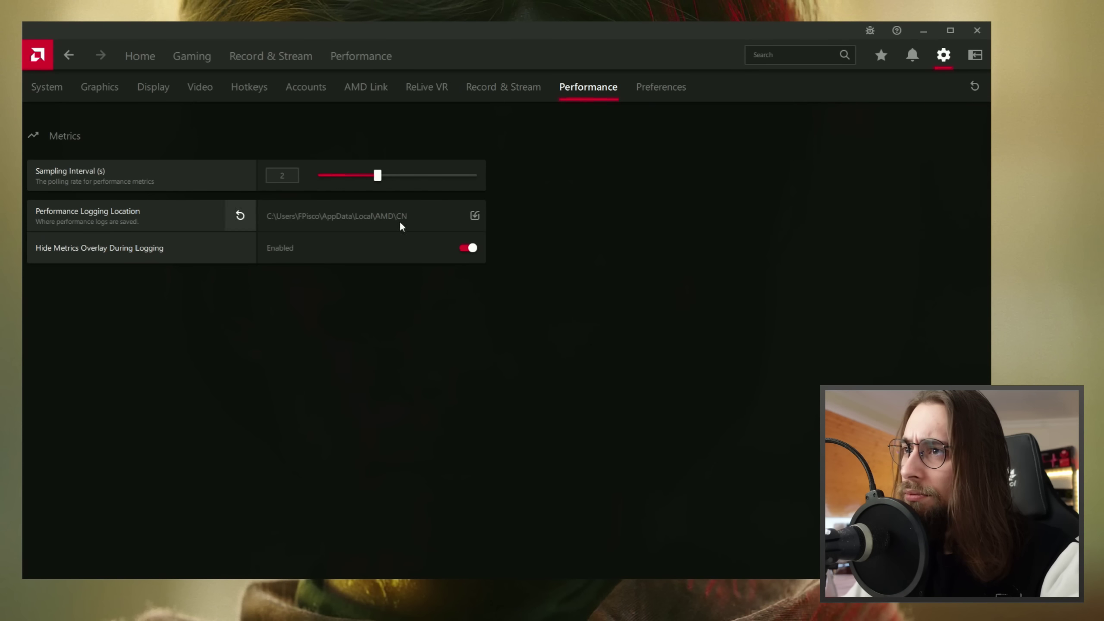
pyautogui.click(668, 89)
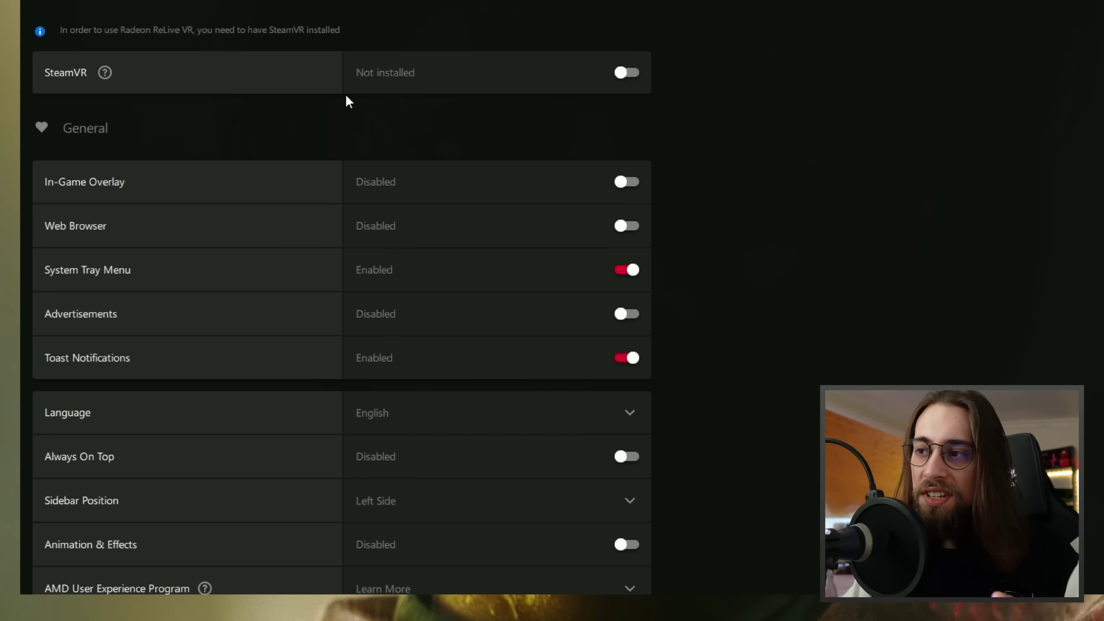
pyautogui.scroll(-2, 788, 207)
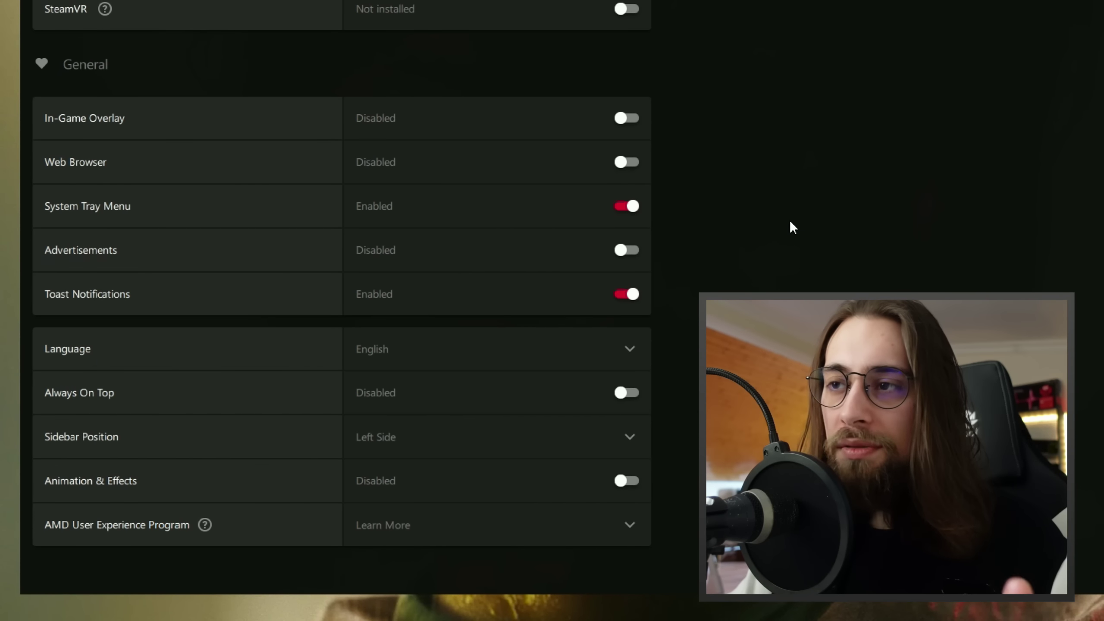
pyautogui.scroll(2, 790, 220)
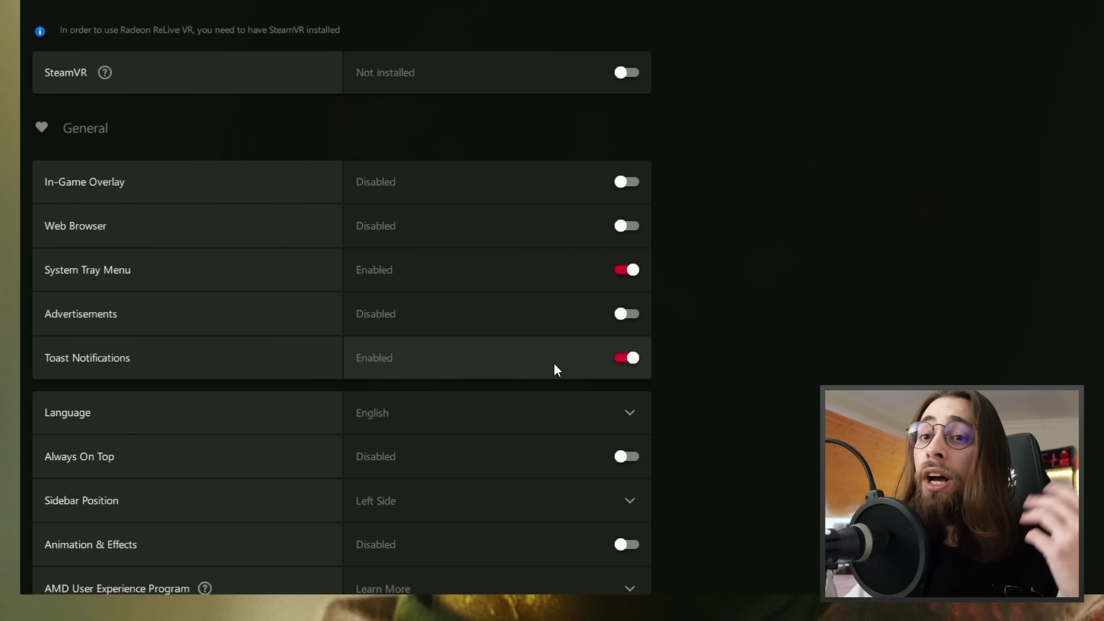
pyautogui.scroll(-2, 557, 375)
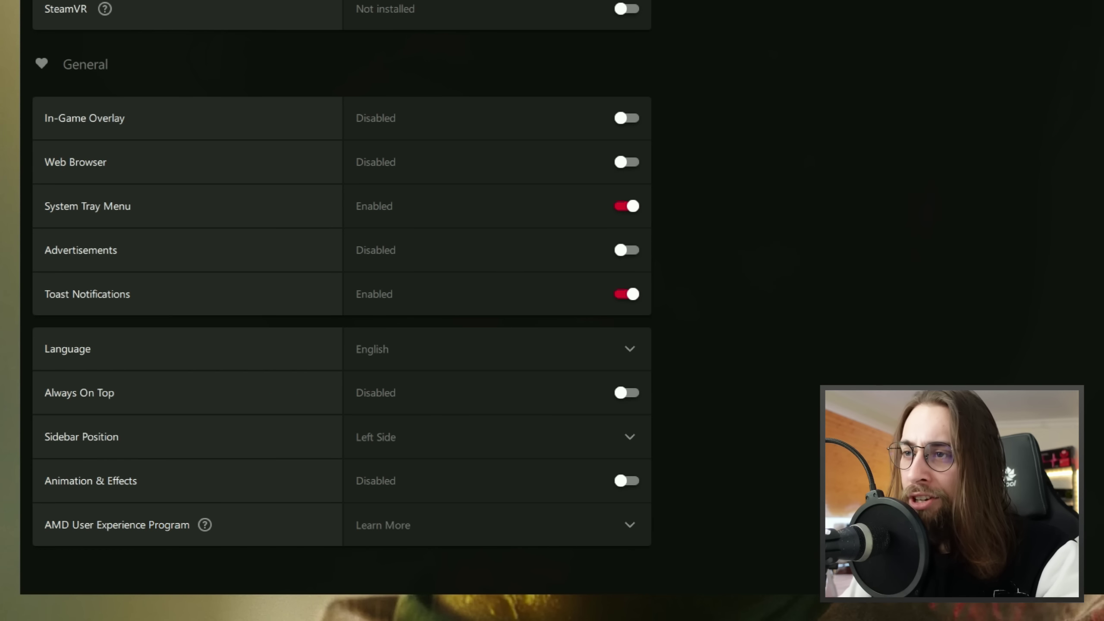
pyautogui.scroll(1, 342, 305)
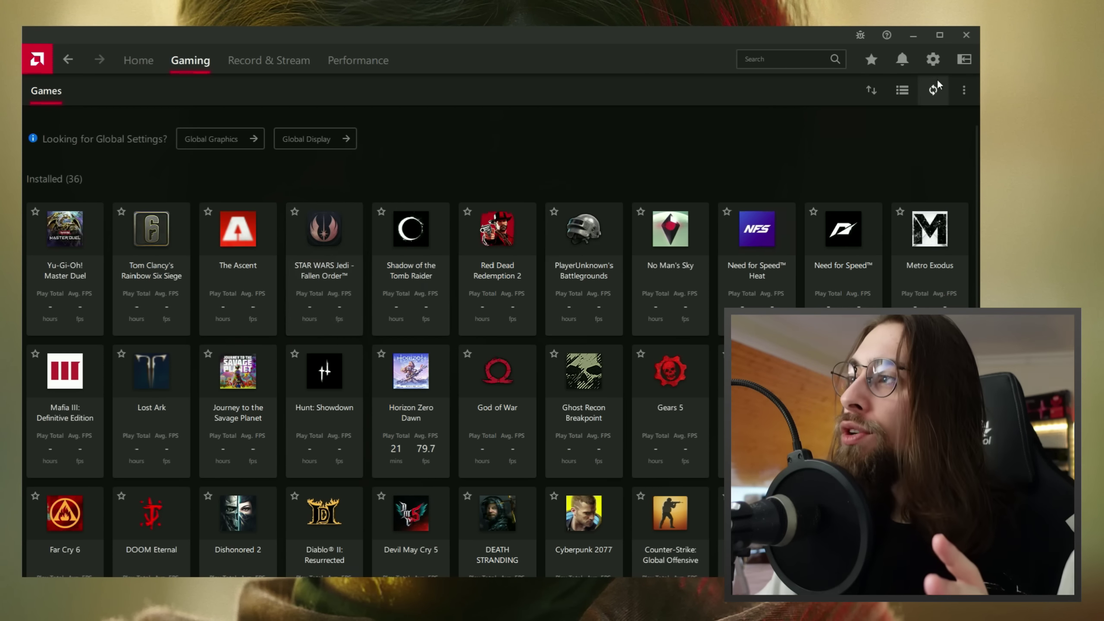
# View the global Graphics settings, and open the individual settings of Red Dead Redemption 2 from the installed games.
pyautogui.click(932, 59)
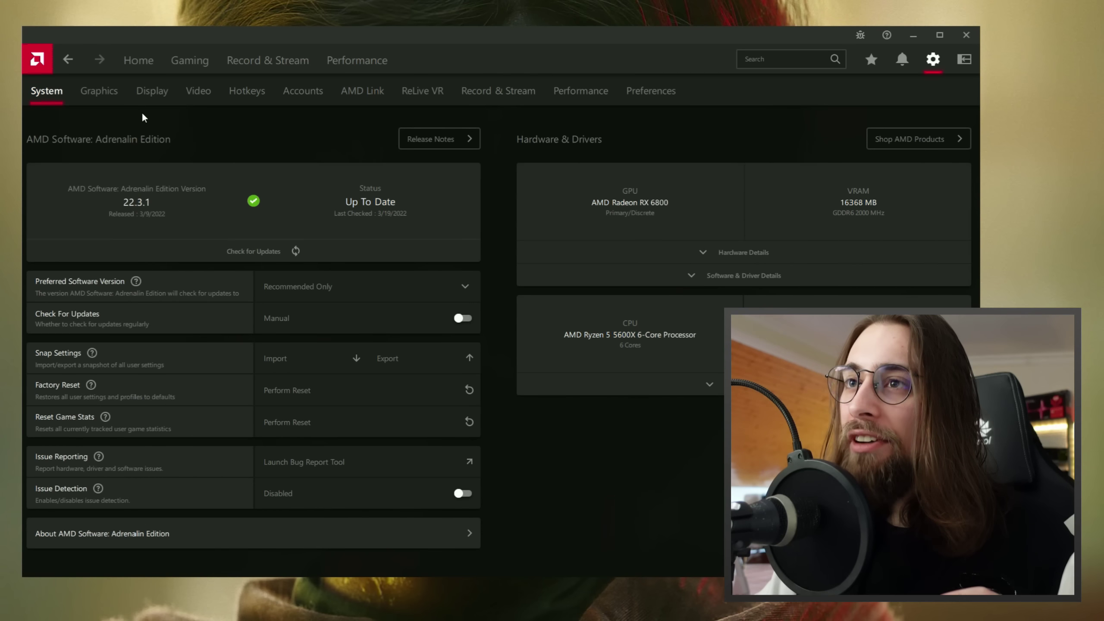
pyautogui.click(99, 90)
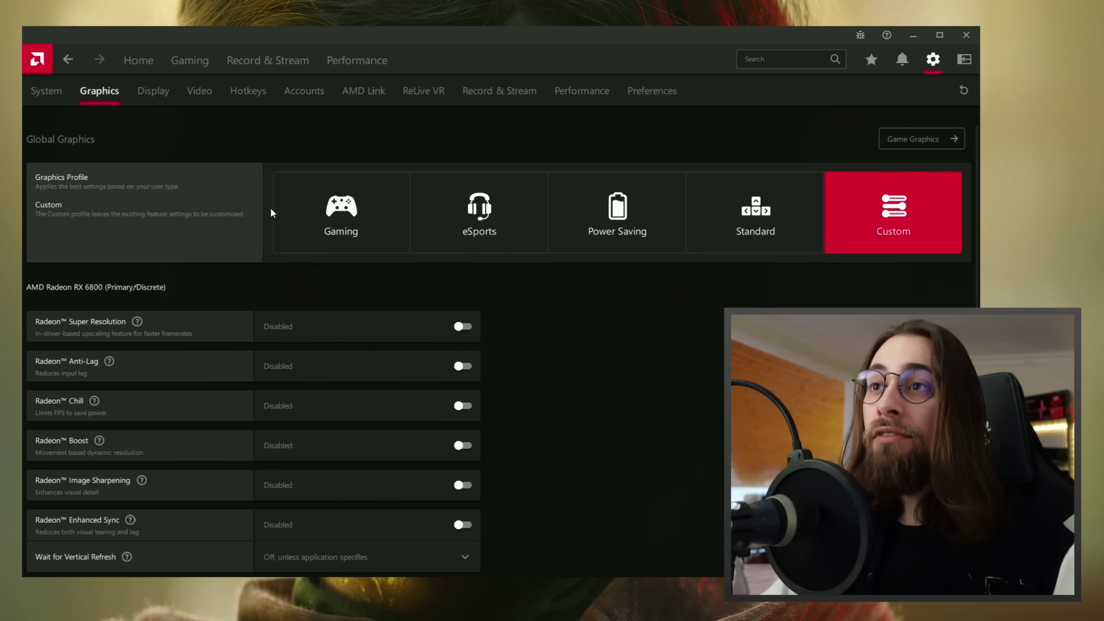
pyautogui.click(179, 64)
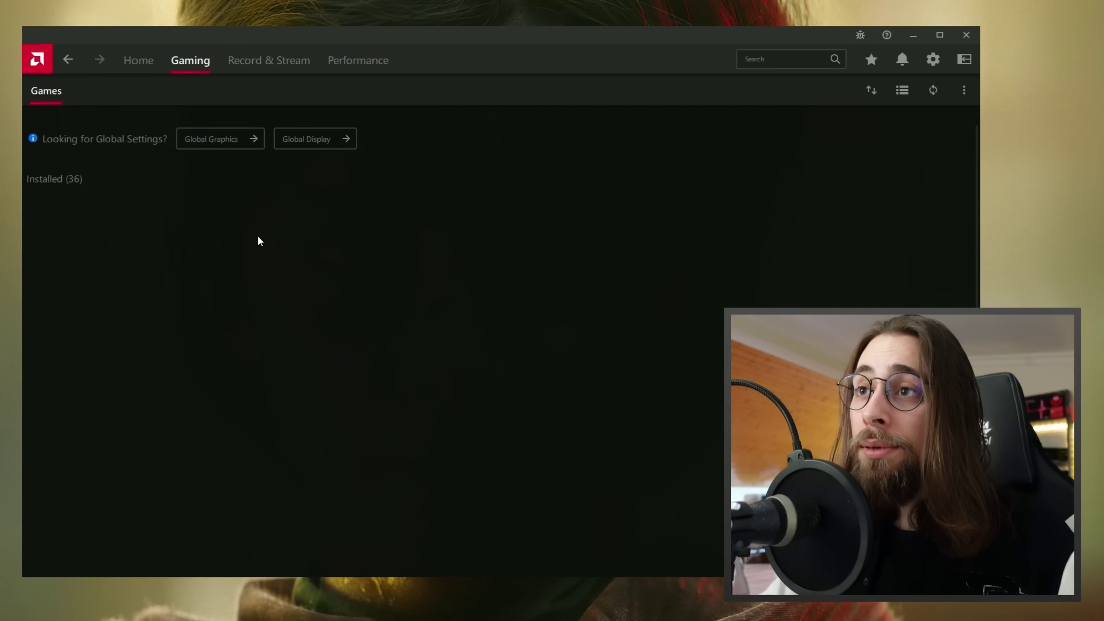
pyautogui.scroll(-3, 278, 278)
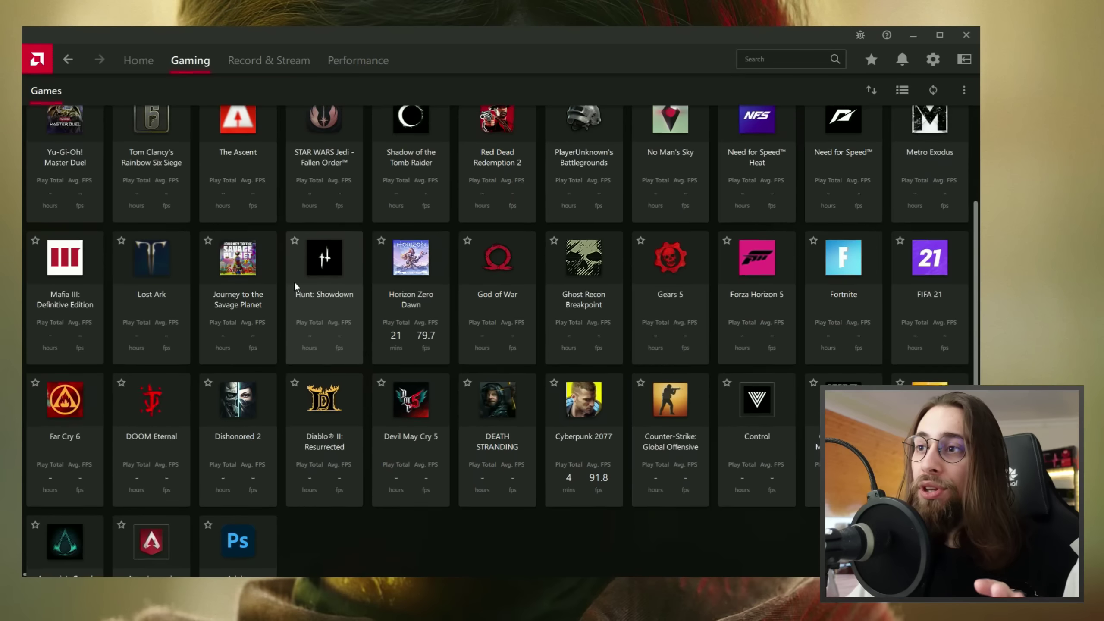
pyautogui.scroll(3, 305, 287)
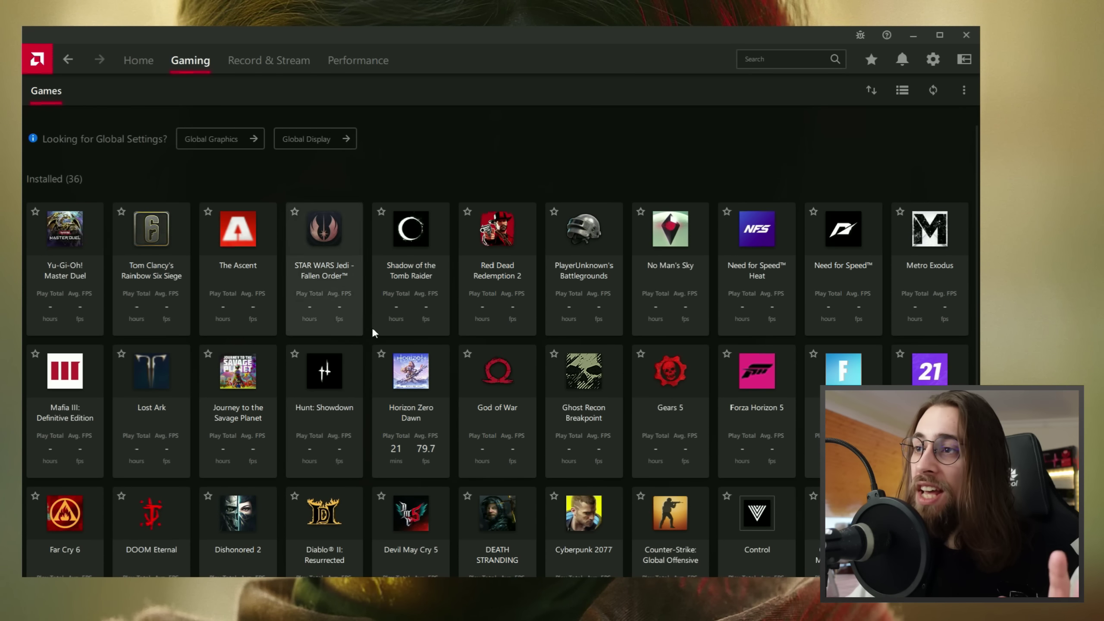
pyautogui.click(499, 244)
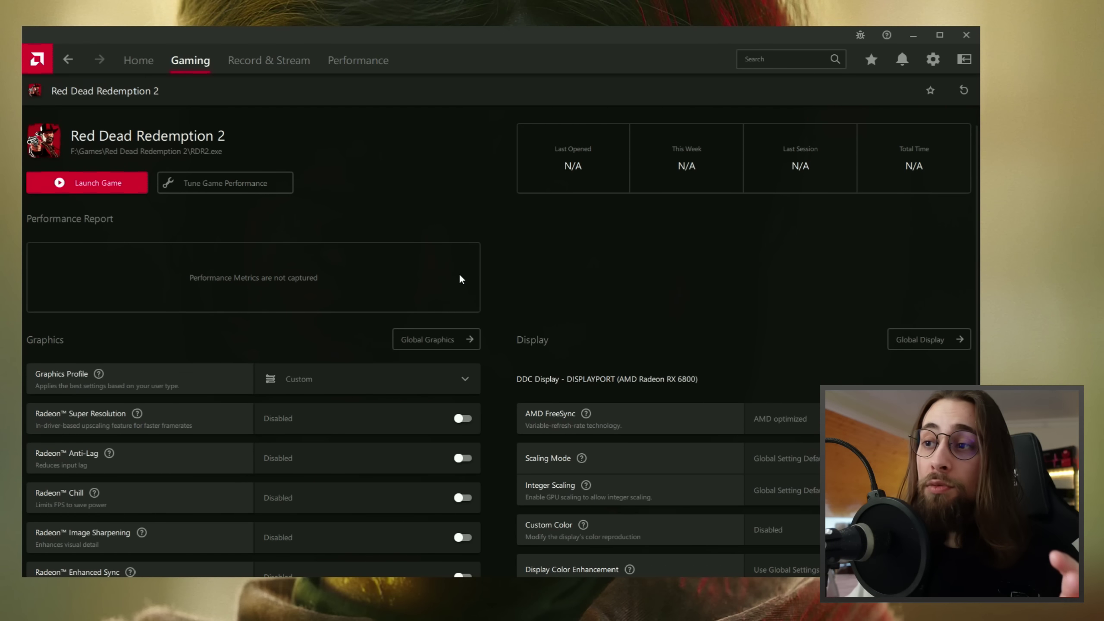
# Look over the individual settings of Red Dead Redemption 2 and return to the installed games list.
pyautogui.scroll(-1, 455, 276)
pyautogui.scroll(1, 439, 277)
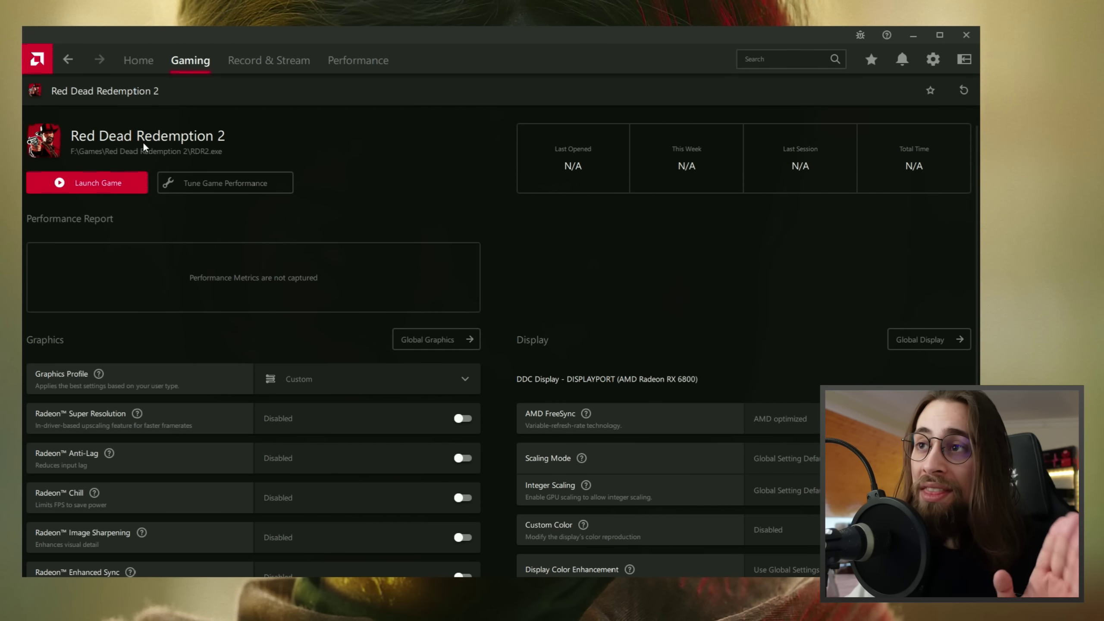
pyautogui.scroll(-2, 331, 371)
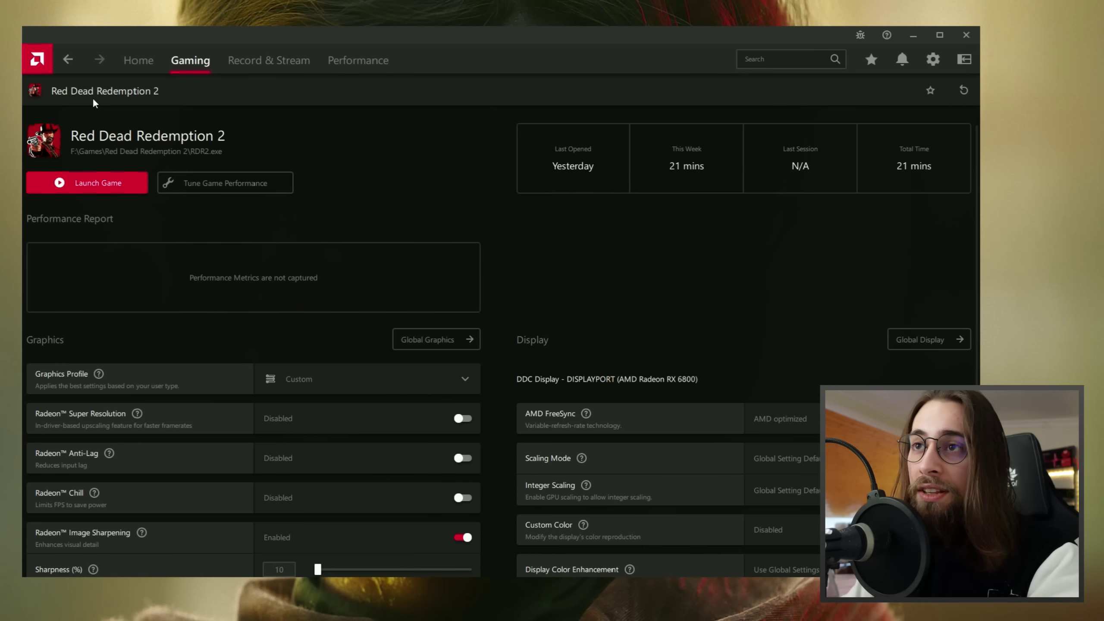
pyautogui.click(68, 61)
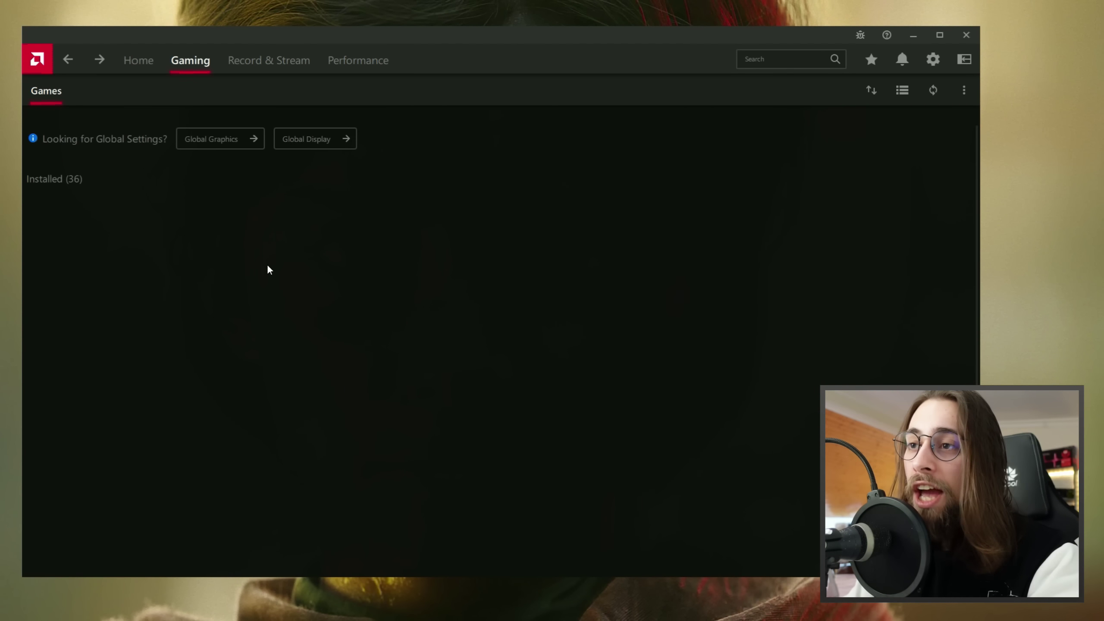
# Open the individual settings of Devil May Cry 5 and toggle Radeon Chill on and back off.
pyautogui.scroll(-5, 267, 264)
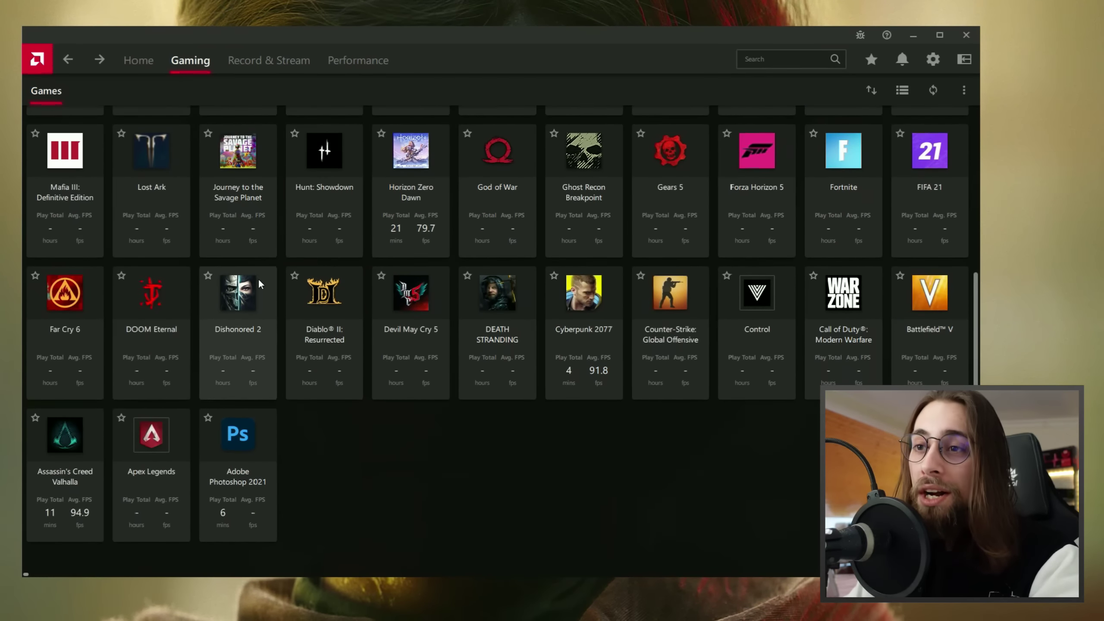
pyautogui.click(424, 308)
pyautogui.scroll(-3, 304, 282)
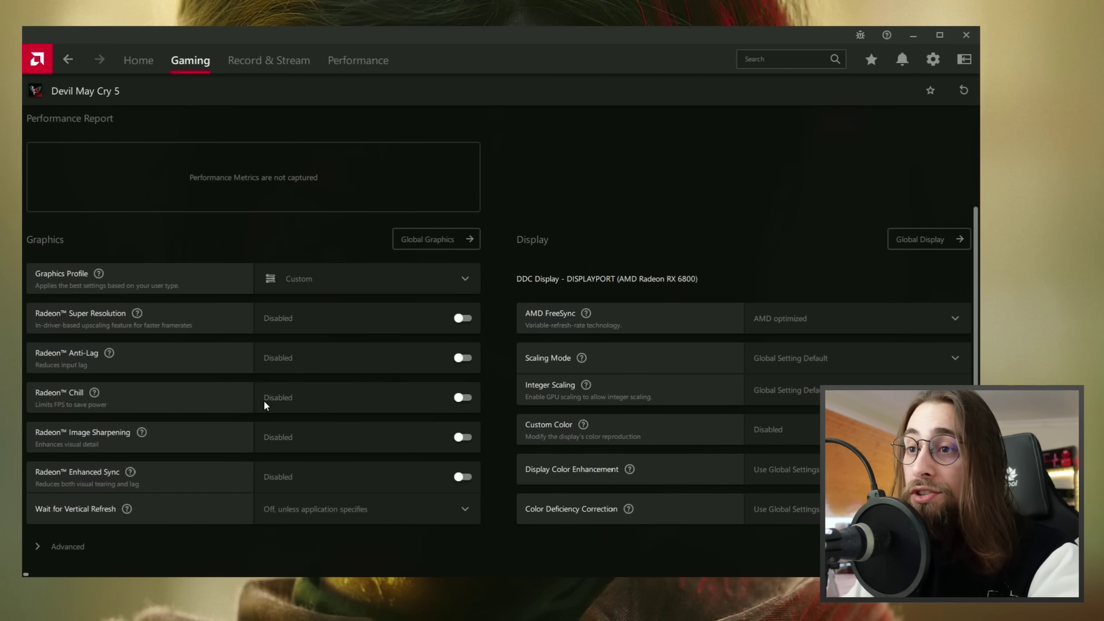
pyautogui.click(462, 396)
pyautogui.click(462, 397)
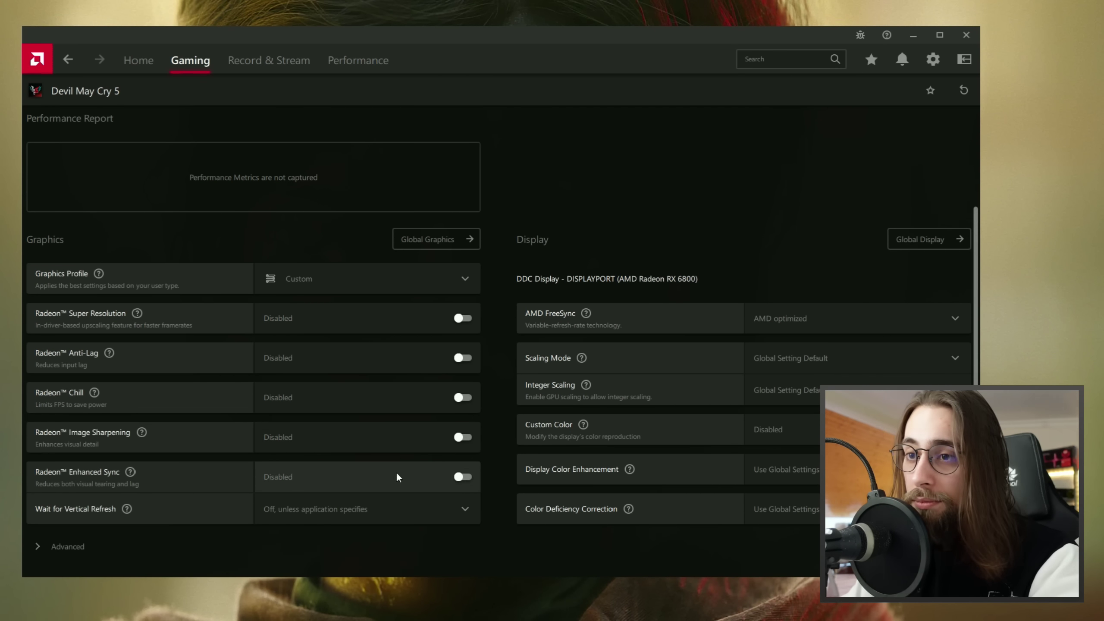
# Enable Radeon Image Sharpening in the individual settings of Red Dead Redemption 2, and return to the installed games list.
pyautogui.click(462, 436)
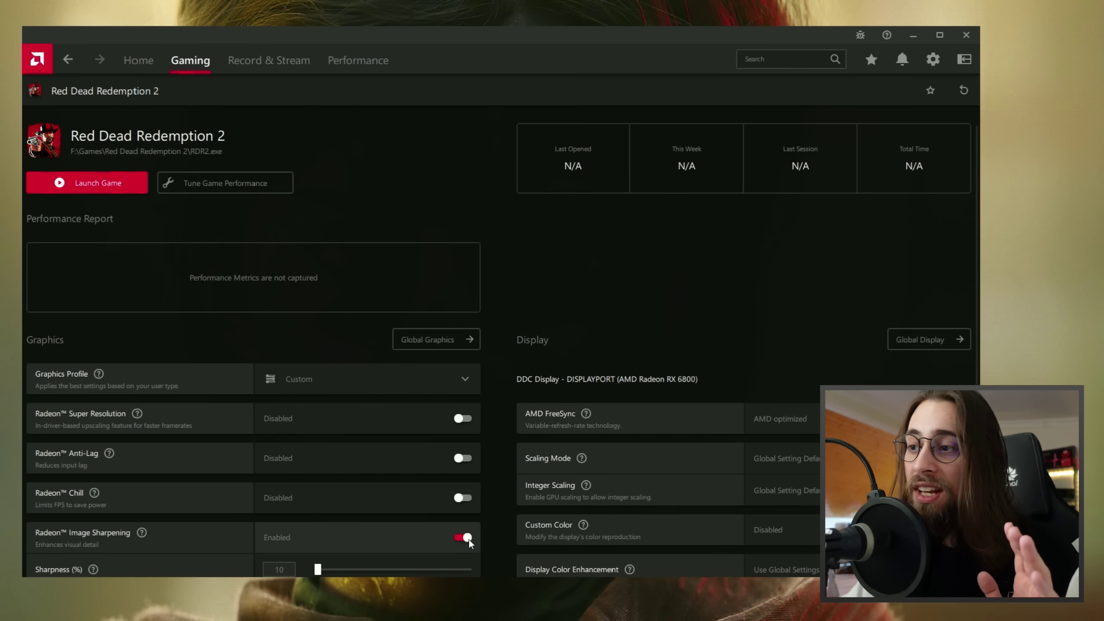
pyautogui.click(636, 408)
pyautogui.click(73, 68)
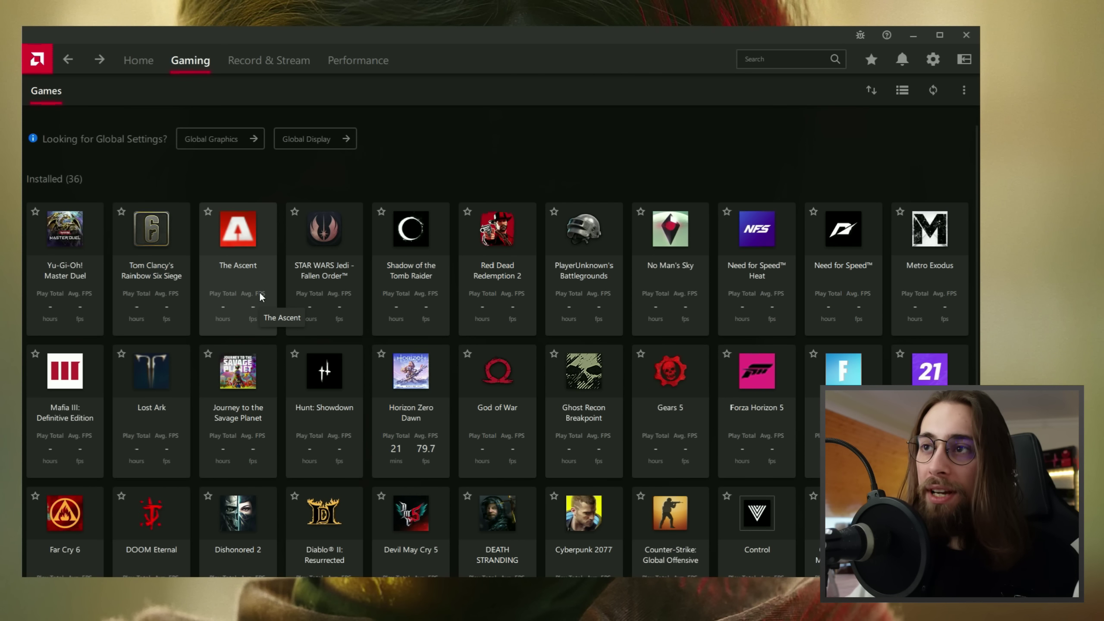
# Skip the Record & Stream setup wizard and review the recording controls and the Live Stream controls and chat.
pyautogui.click(270, 62)
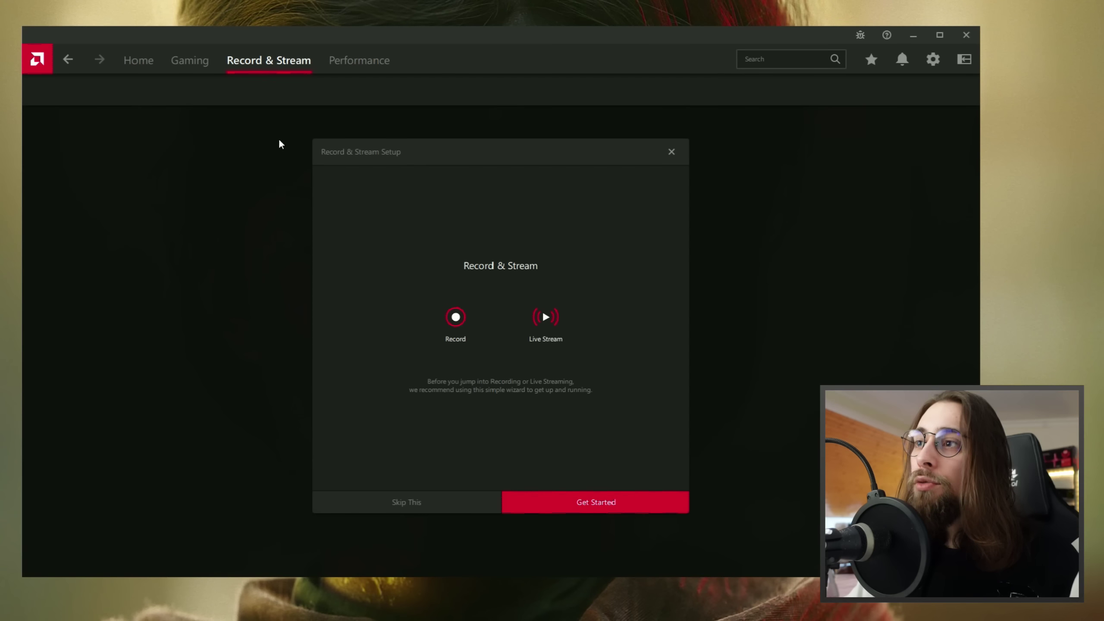
pyautogui.click(407, 502)
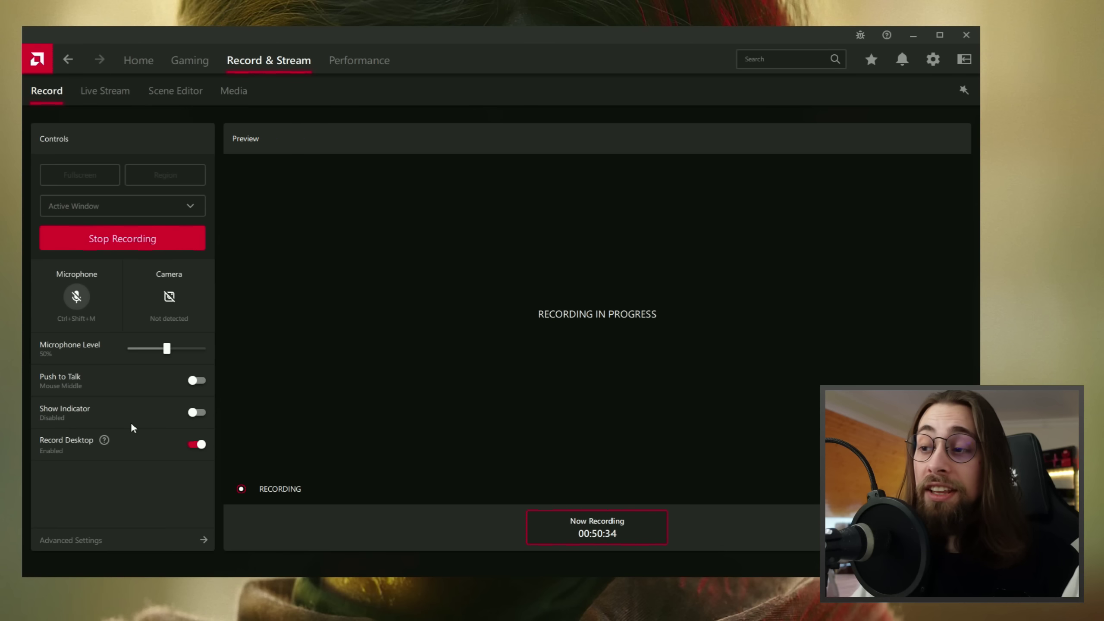
pyautogui.click(107, 89)
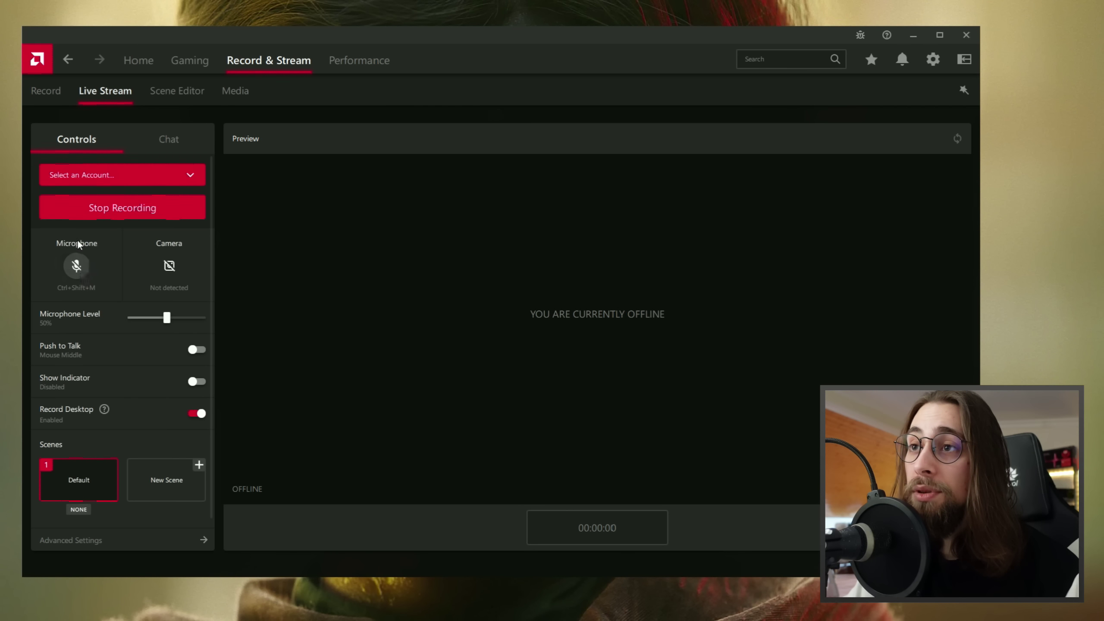
pyautogui.click(168, 137)
pyautogui.click(81, 139)
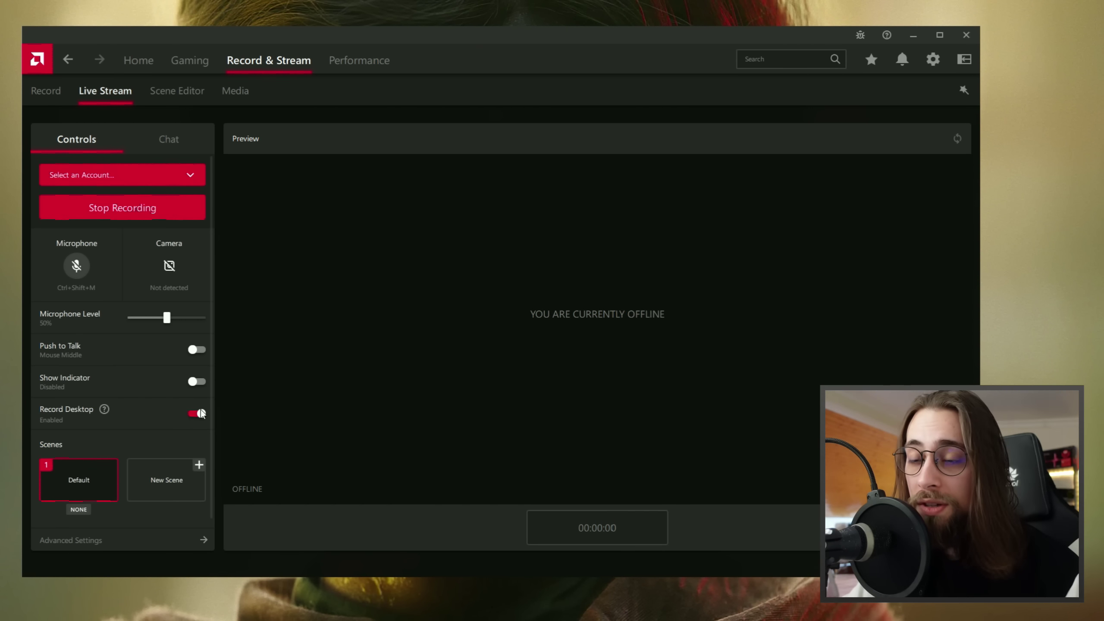
# Examine the Scene Editor's on-screen elements, including the Chat Overlay visibility, and revisit the Live Stream page.
pyautogui.click(174, 94)
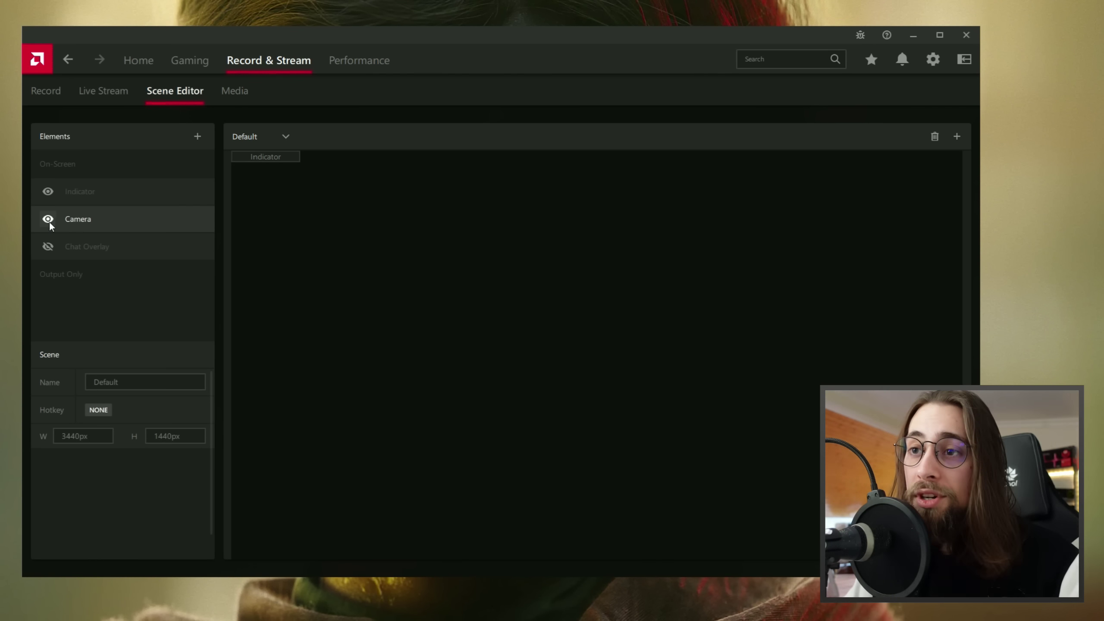
pyautogui.click(48, 246)
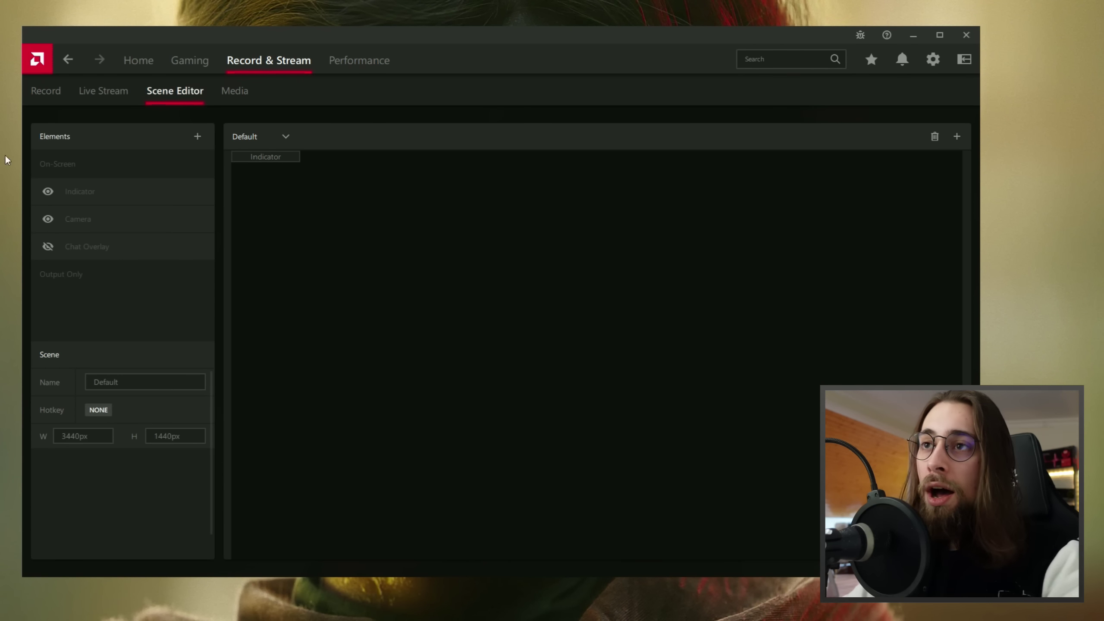
pyautogui.click(101, 92)
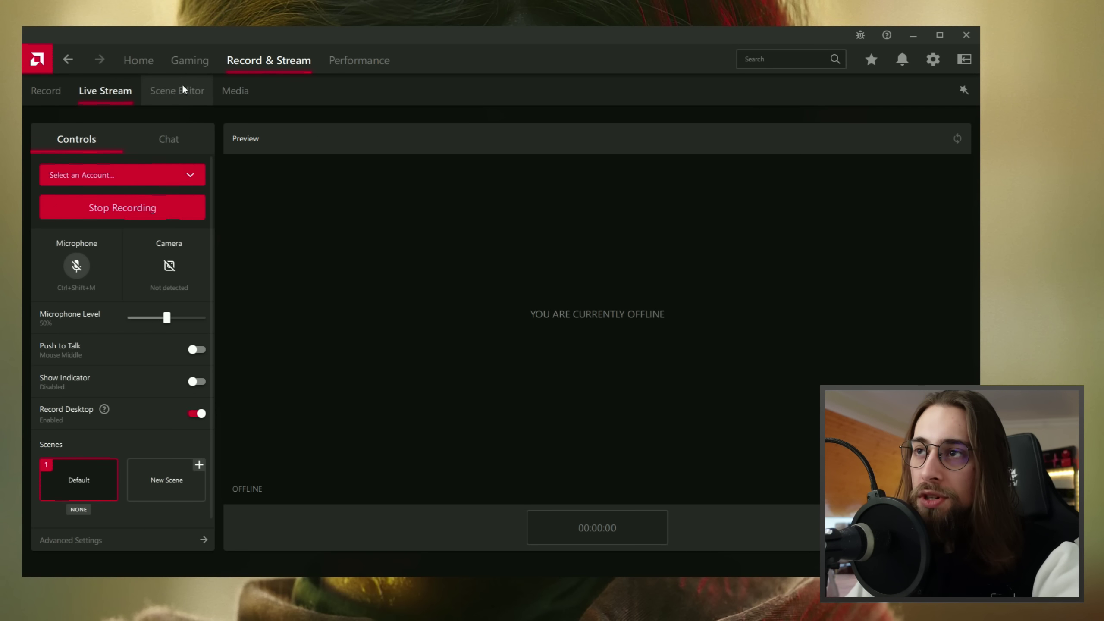
pyautogui.click(182, 89)
pyautogui.click(229, 91)
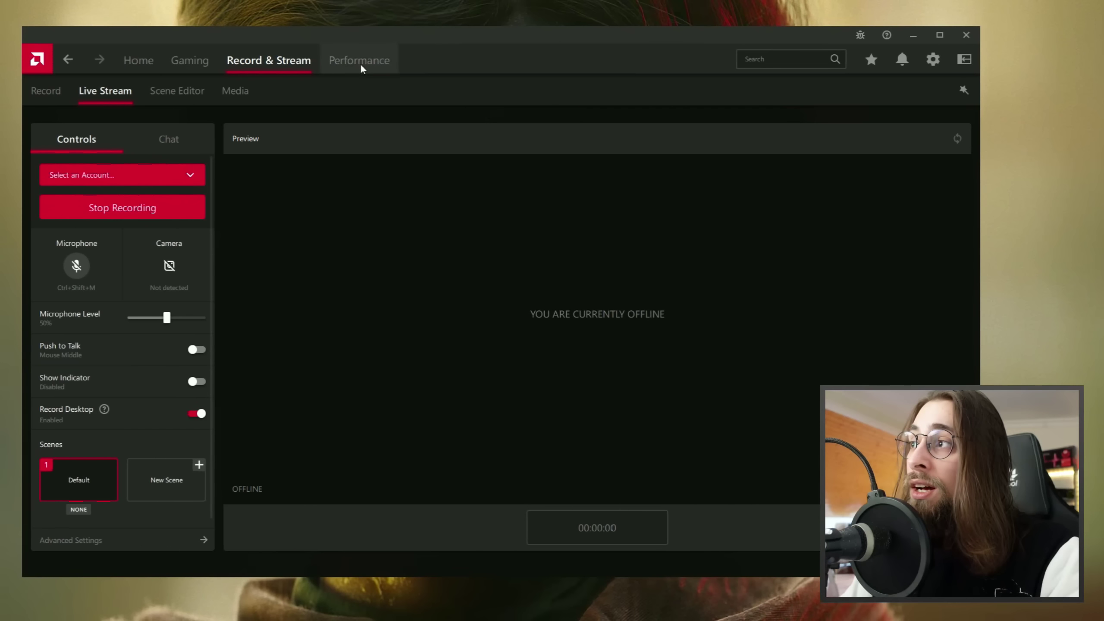
# Set the performance metrics sampling interval to 1 second, and toggle FPS tracking on and back off.
pyautogui.click(359, 61)
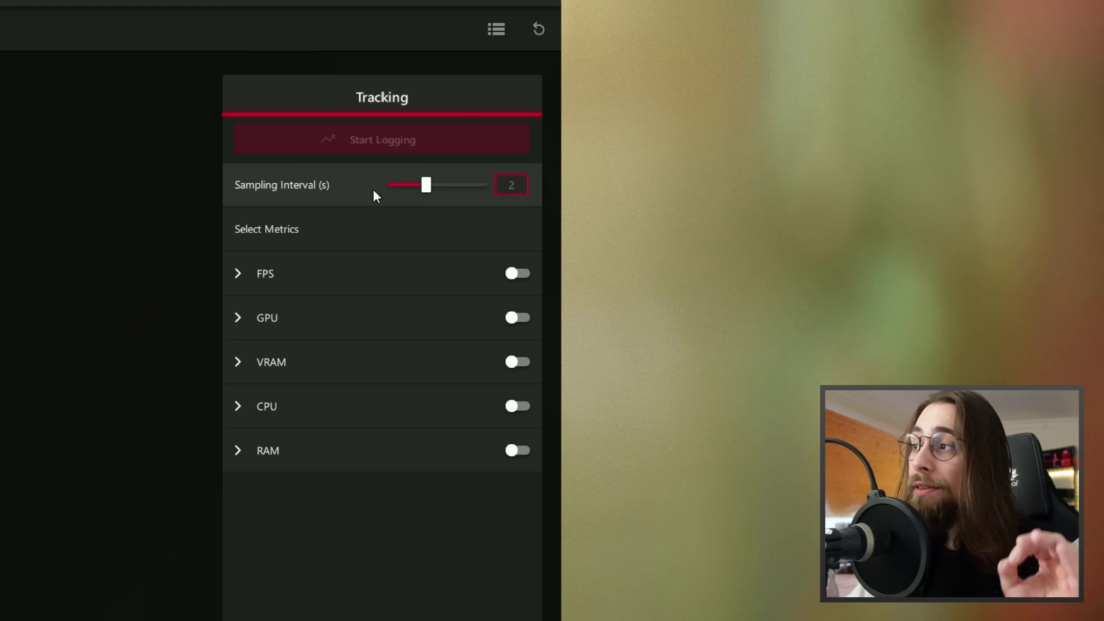
pyautogui.click(524, 186)
pyautogui.write('1')
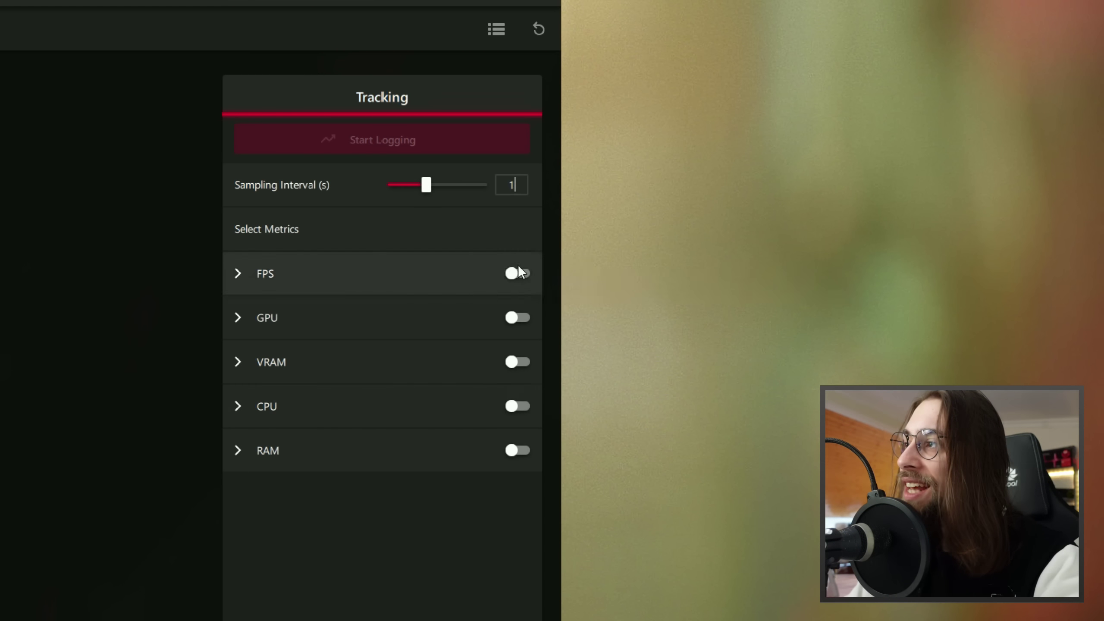
pyautogui.click(519, 272)
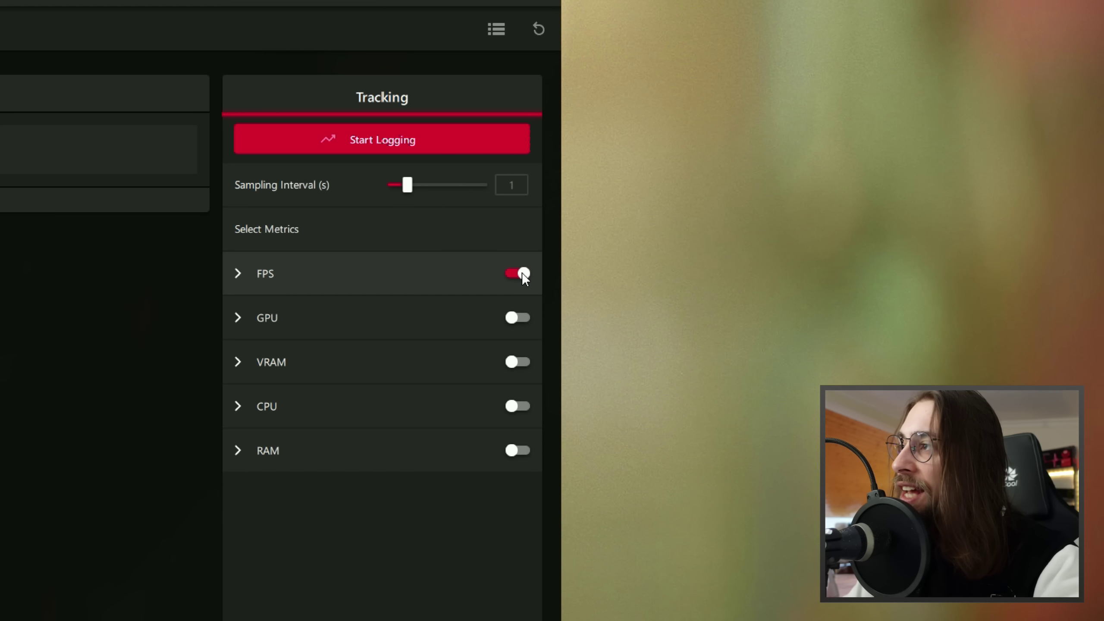
pyautogui.click(522, 273)
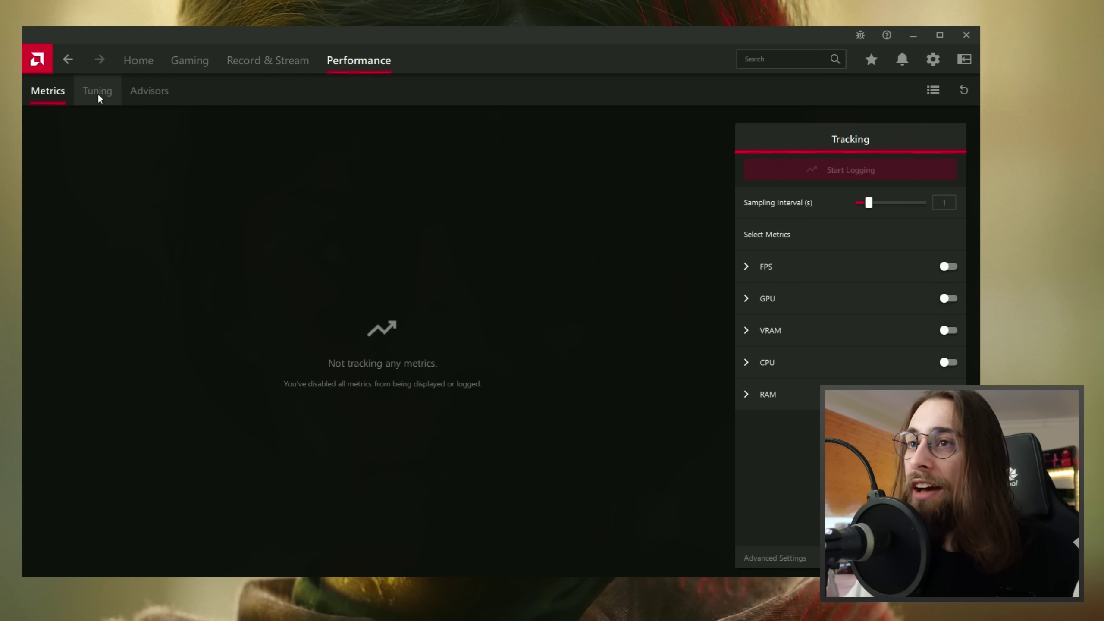
# Review the system, CPU and GPU tuning settings and the Game Advisor and Settings Advisor recommendations.
pyautogui.click(97, 93)
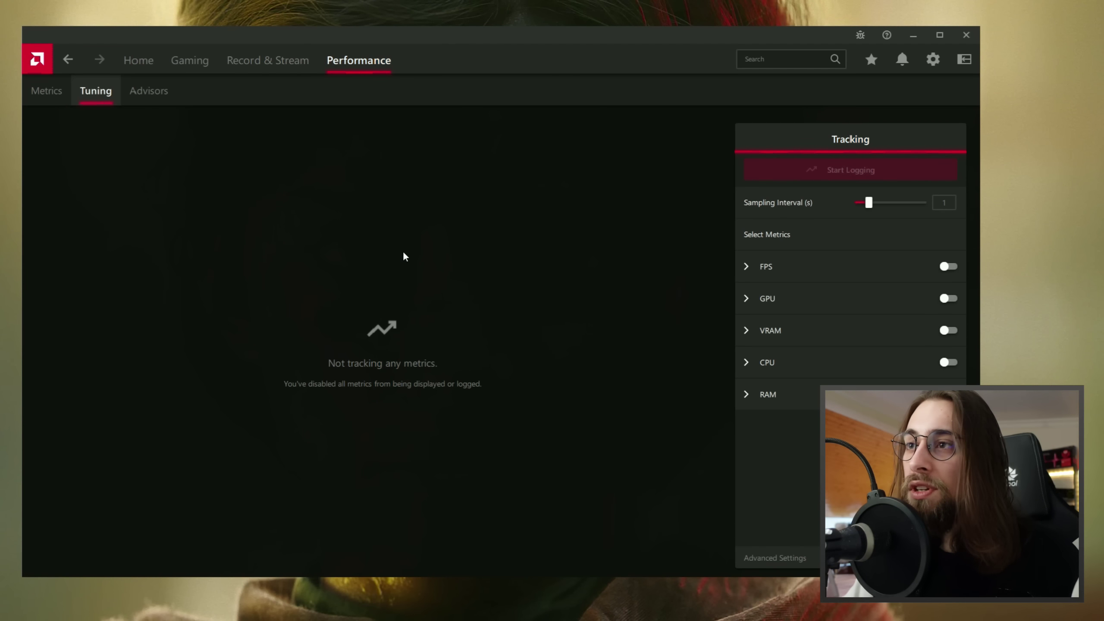
pyautogui.scroll(-10, 411, 240)
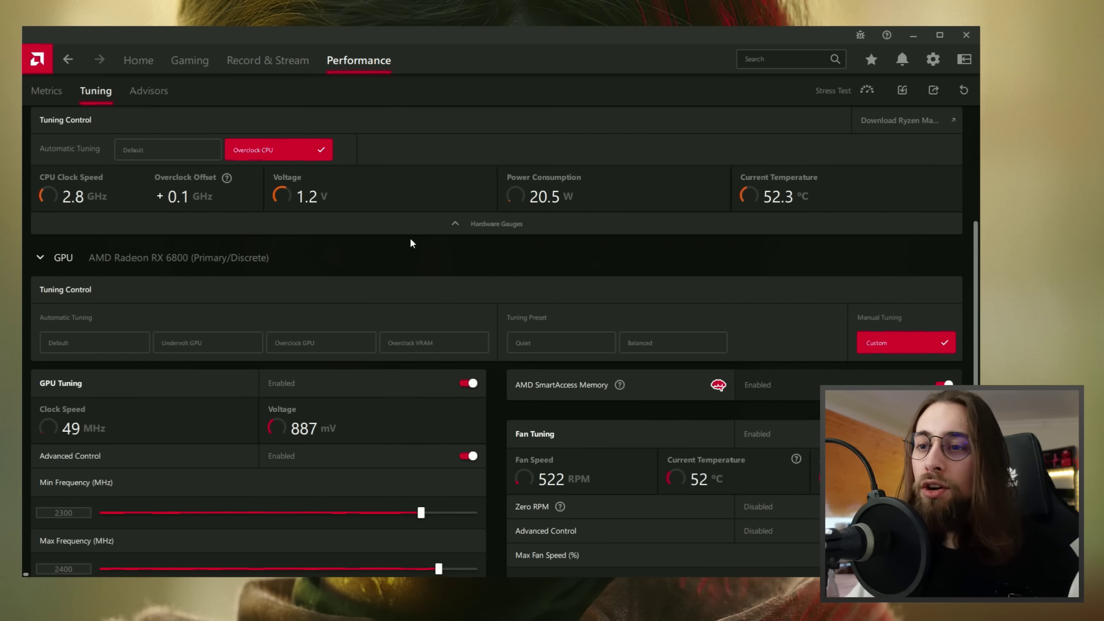
pyautogui.scroll(-1, 410, 240)
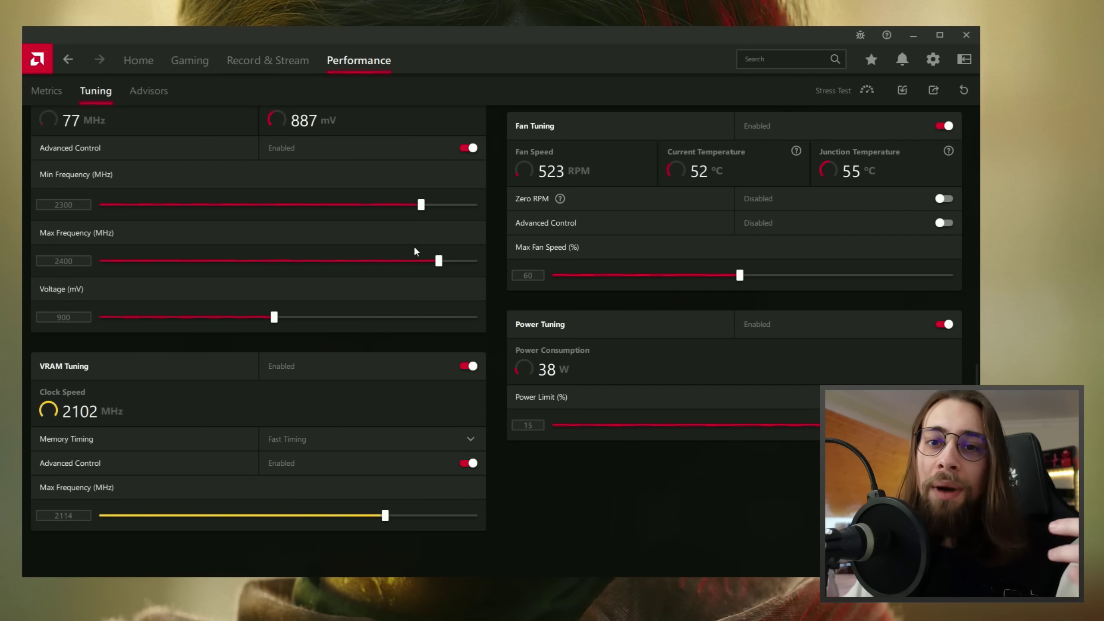
pyautogui.scroll(10, 414, 257)
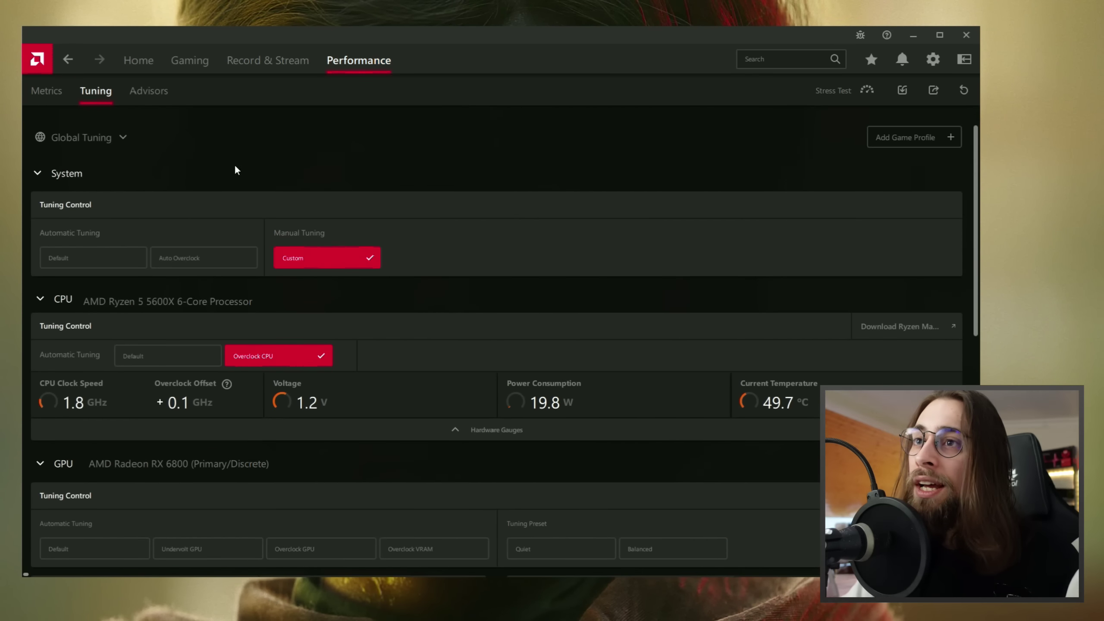
pyautogui.click(148, 90)
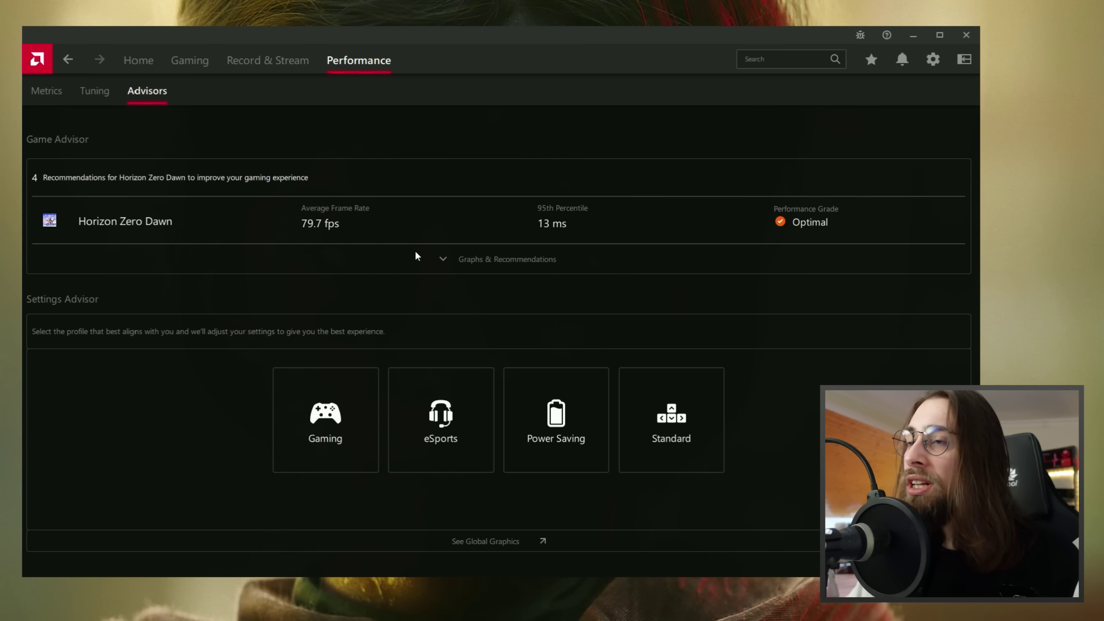
pyautogui.click(99, 94)
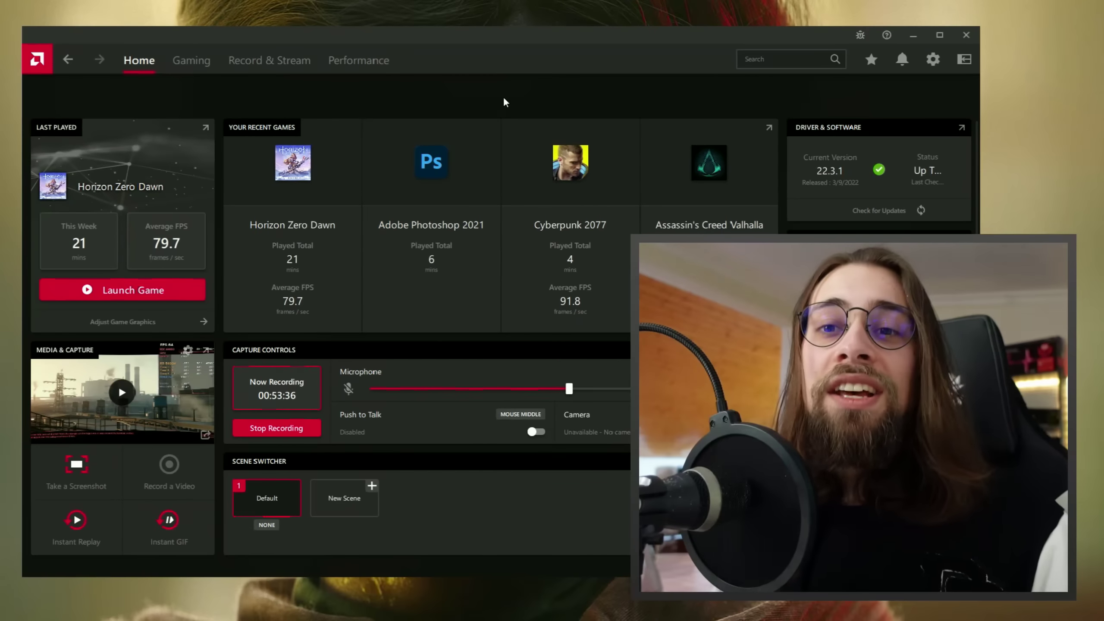